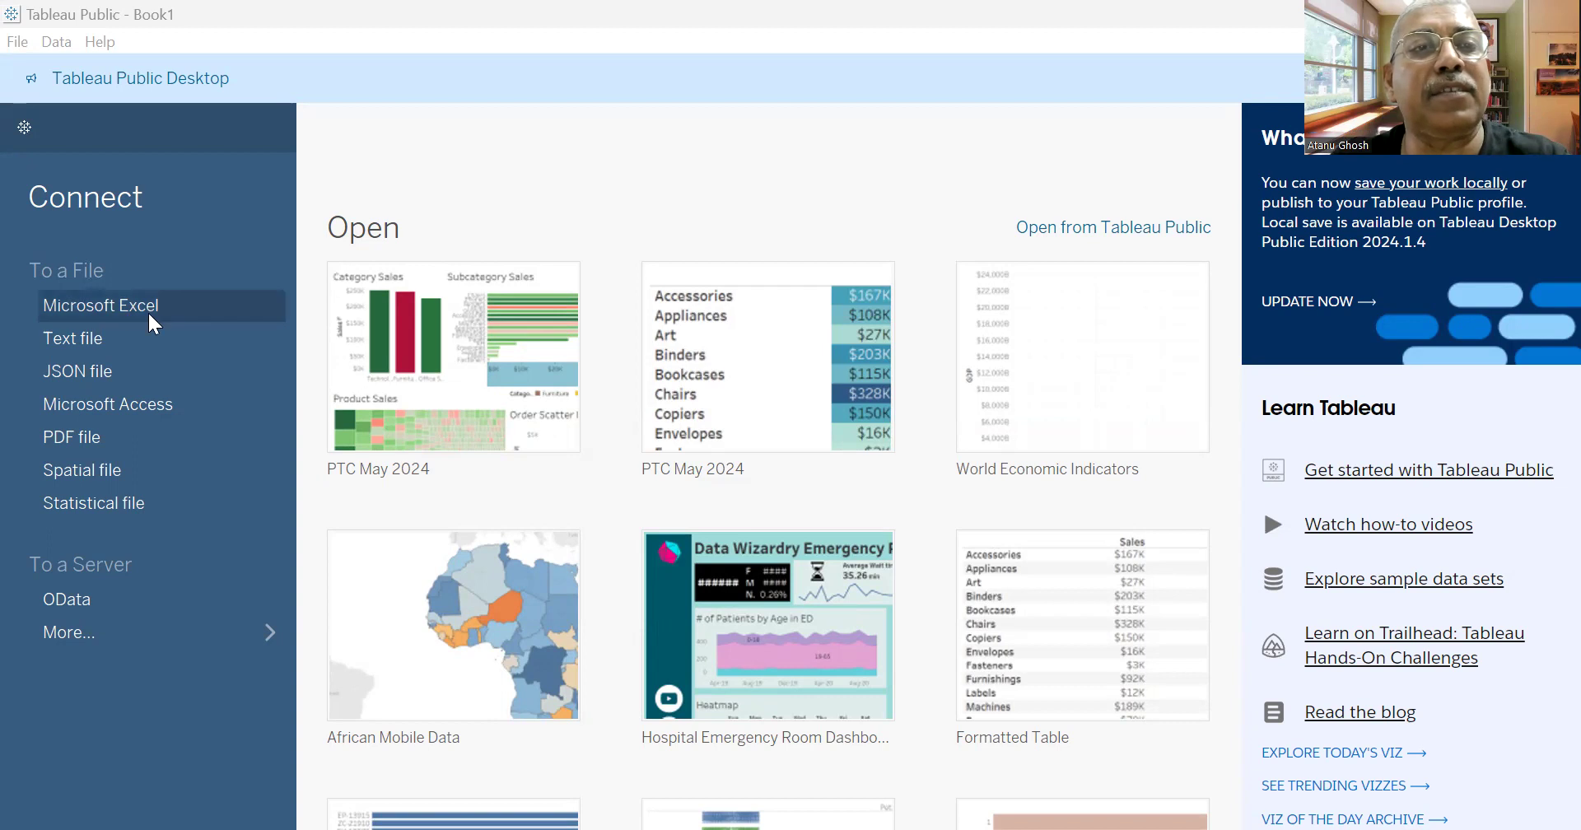
Connect to the Excel workbook Covid-19 Data - India and open the Sheet 1 worksheet.
left_click(112, 314)
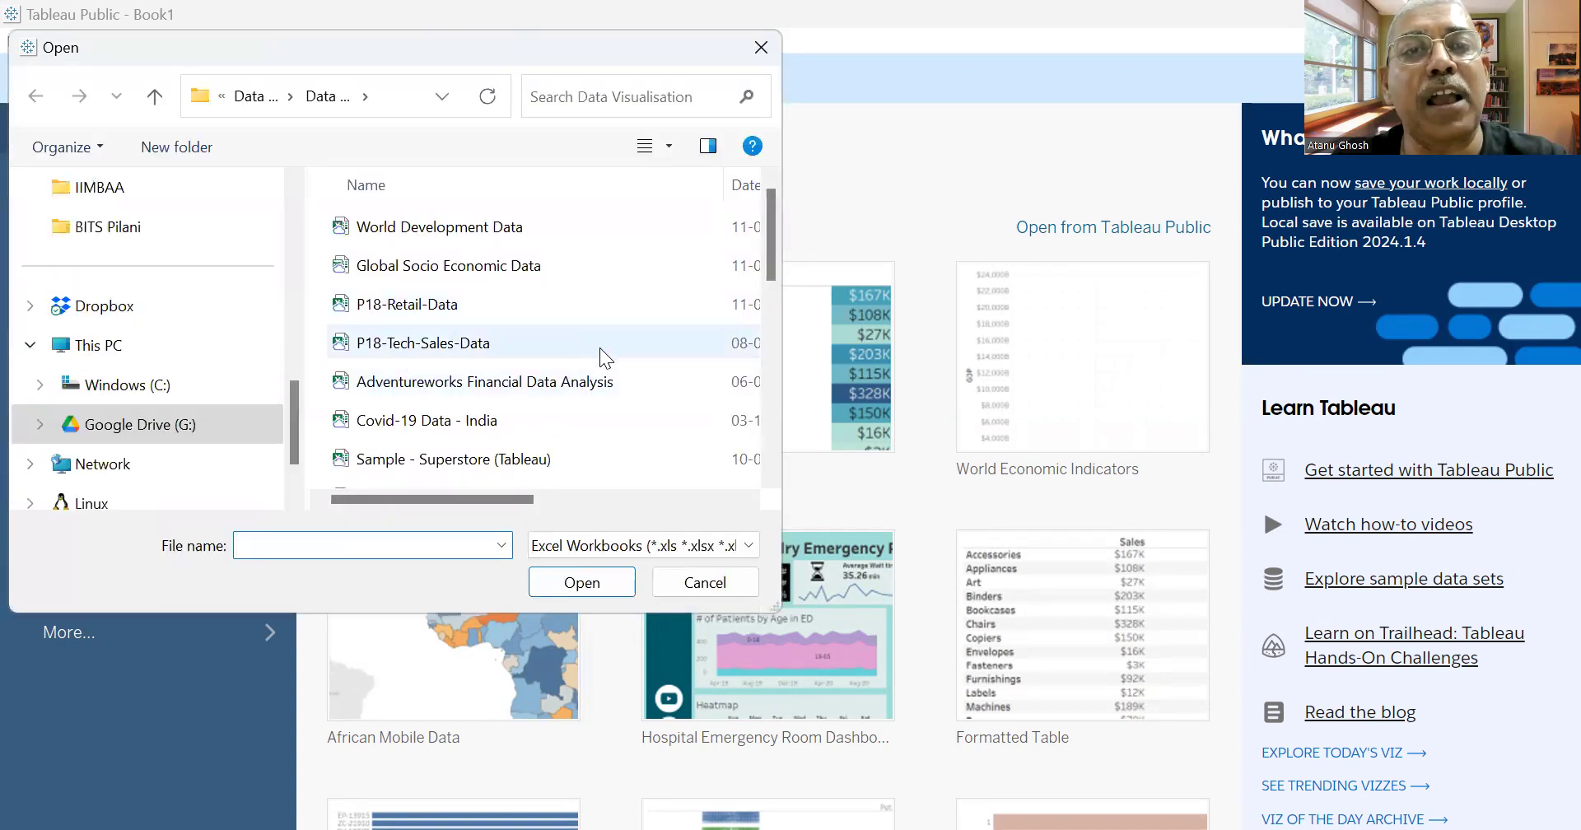
scroll(599, 354, "down", 1)
left_click(495, 317)
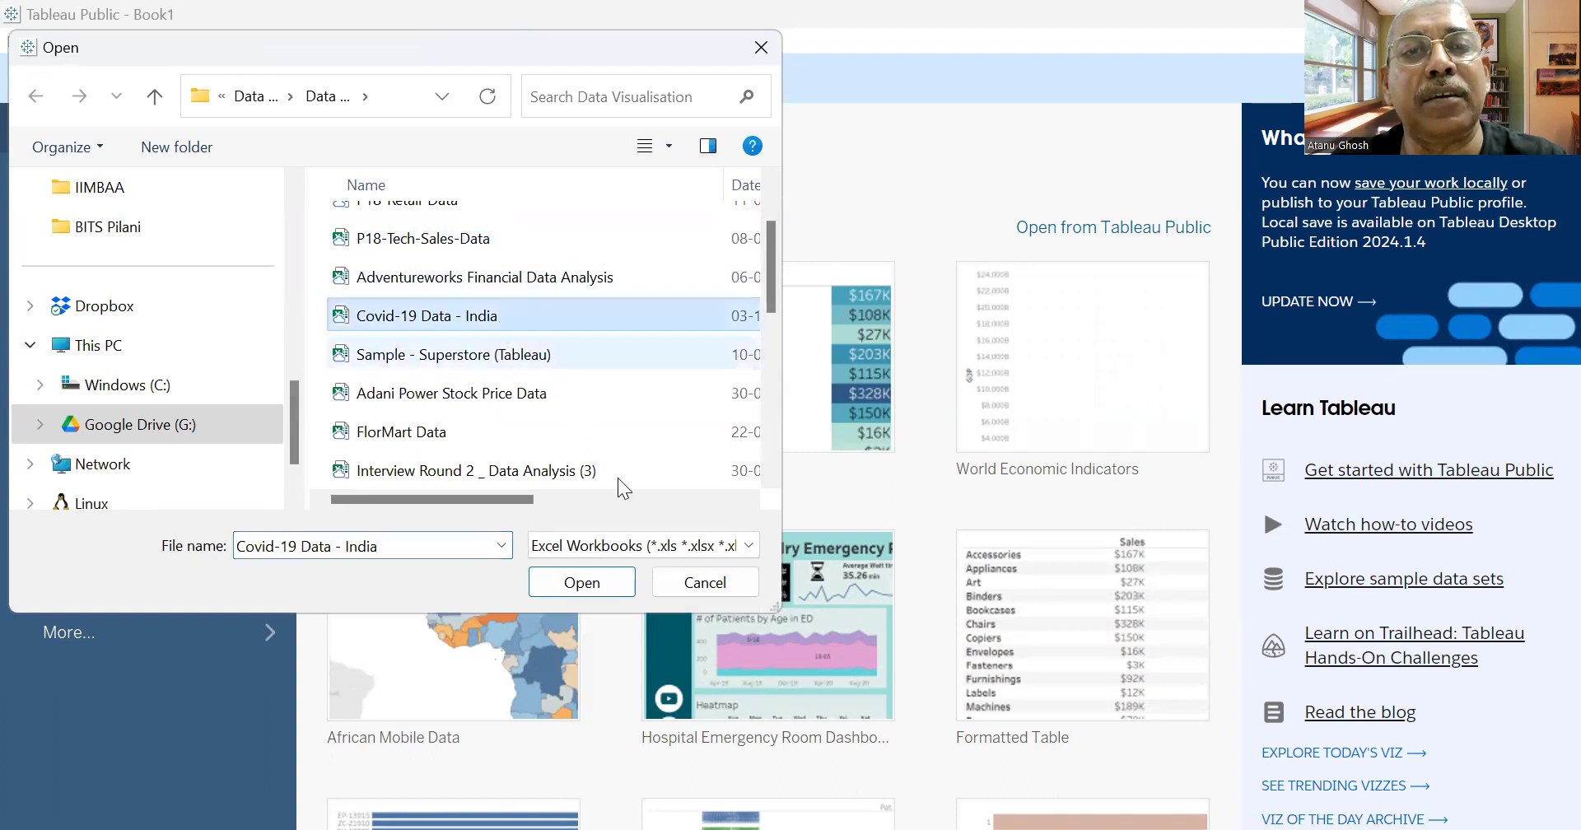
left_click(582, 583)
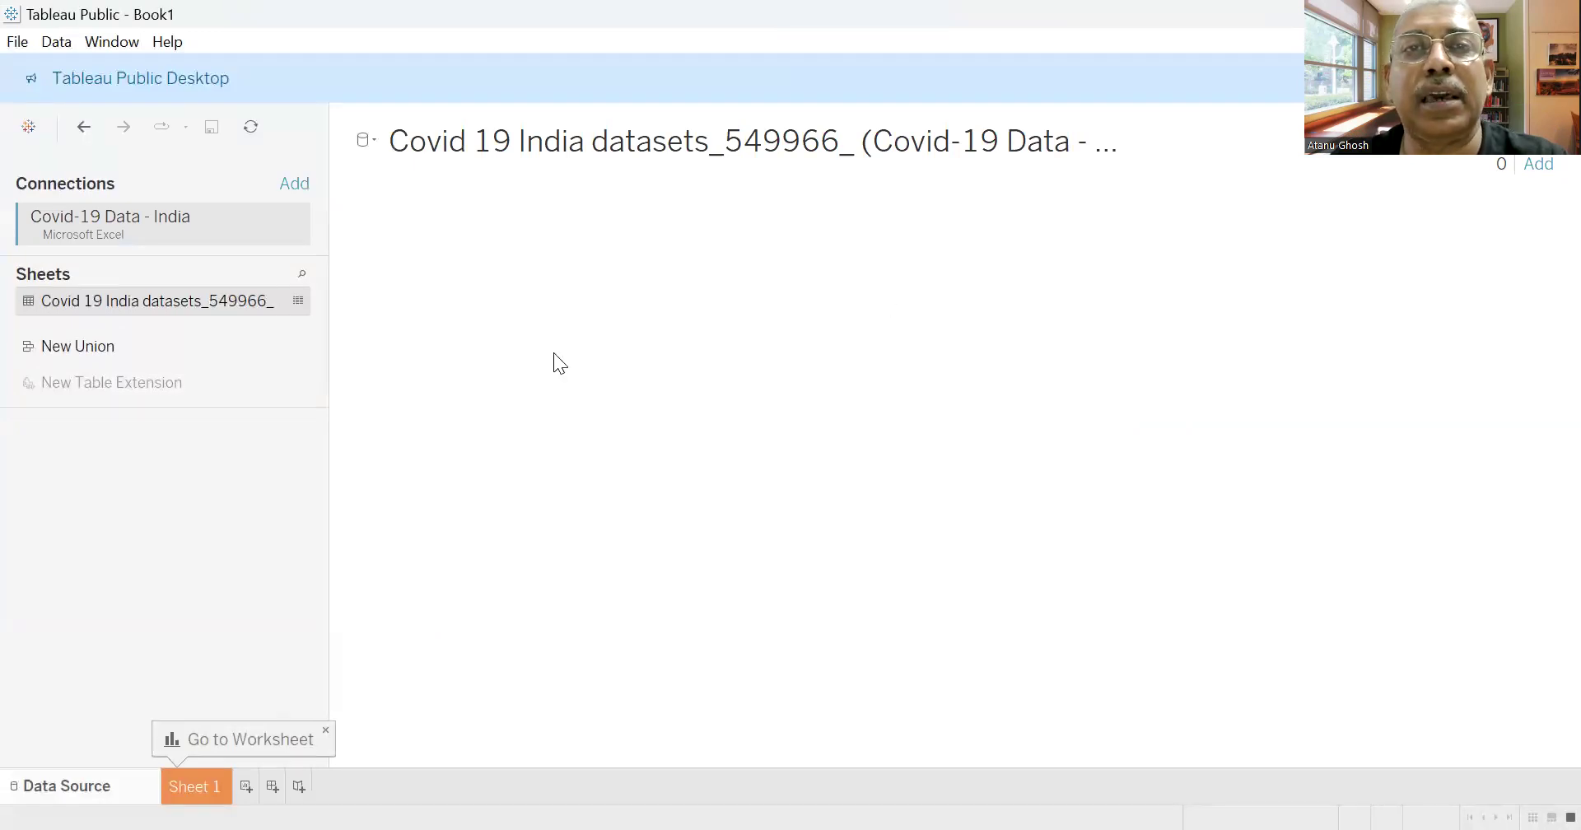
left_click(193, 788)
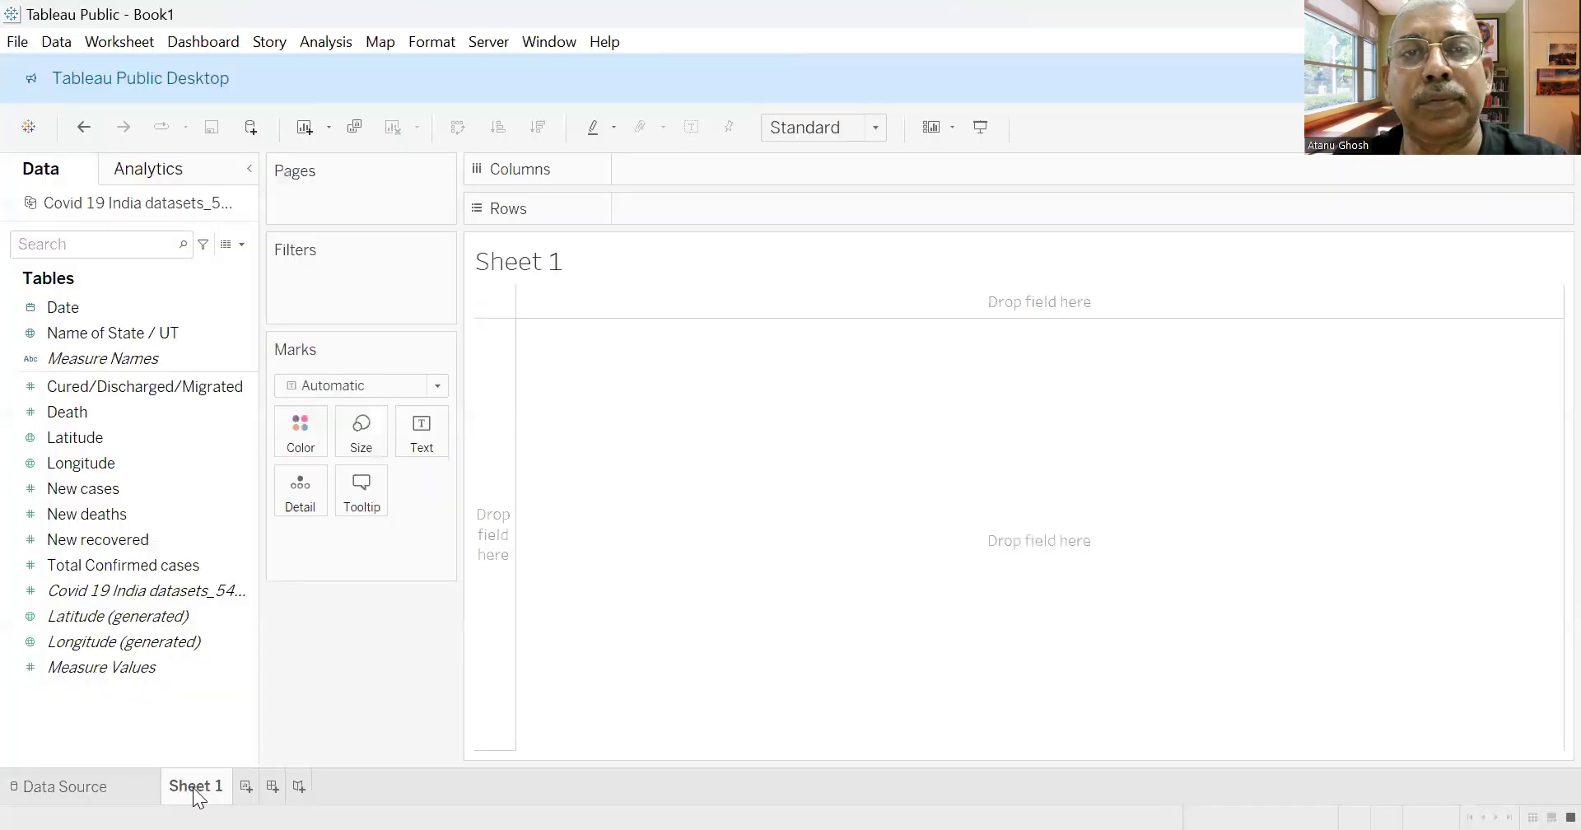
Review the dataset's fields, from Date and Name of State / UT to the case, death, recovery and coordinate measures.
left_click(71, 310)
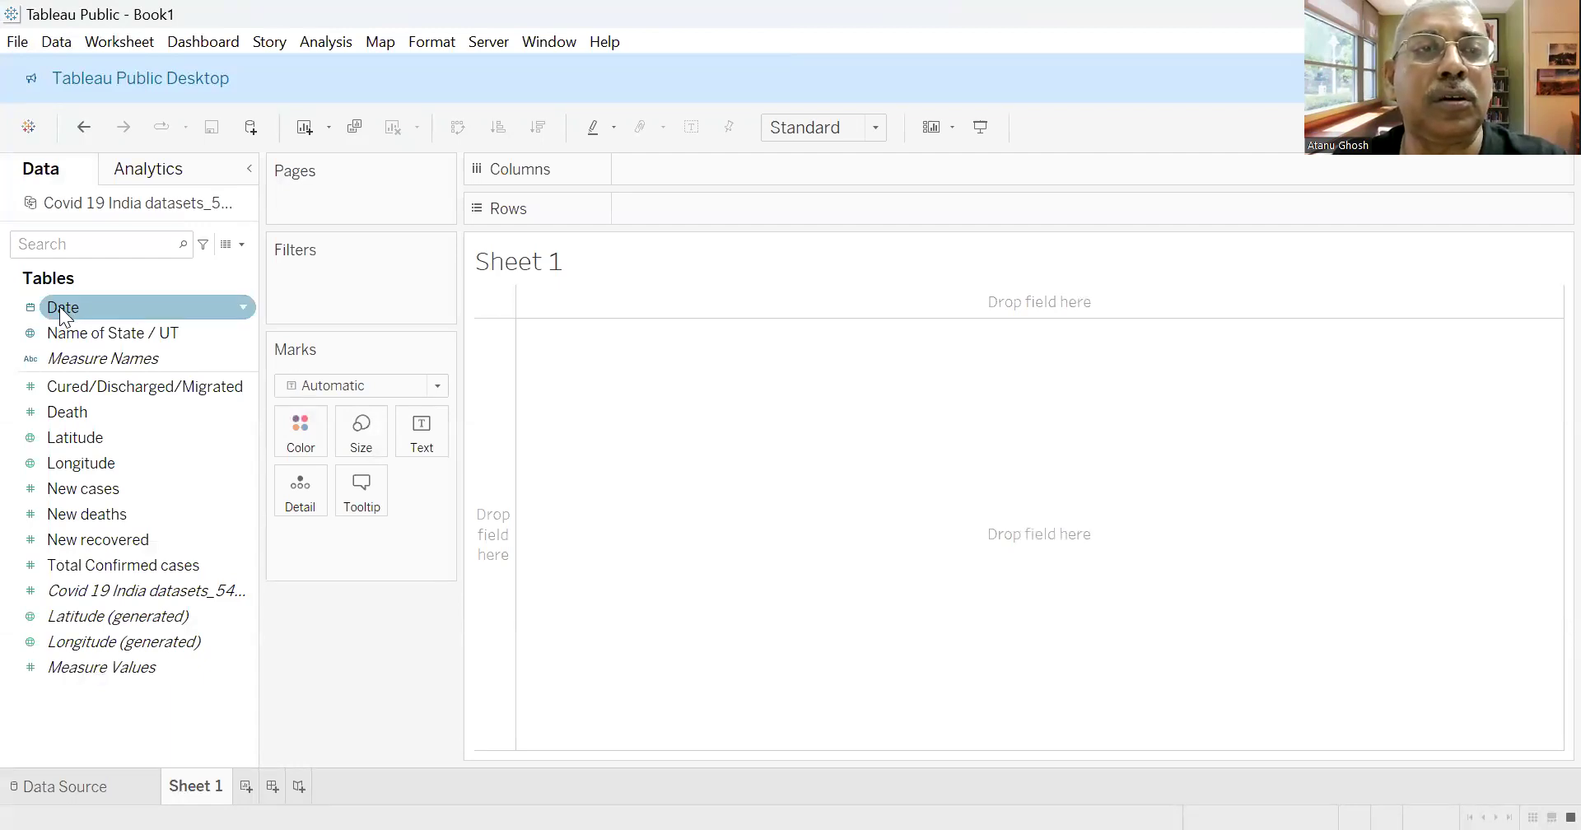
left_click(69, 331)
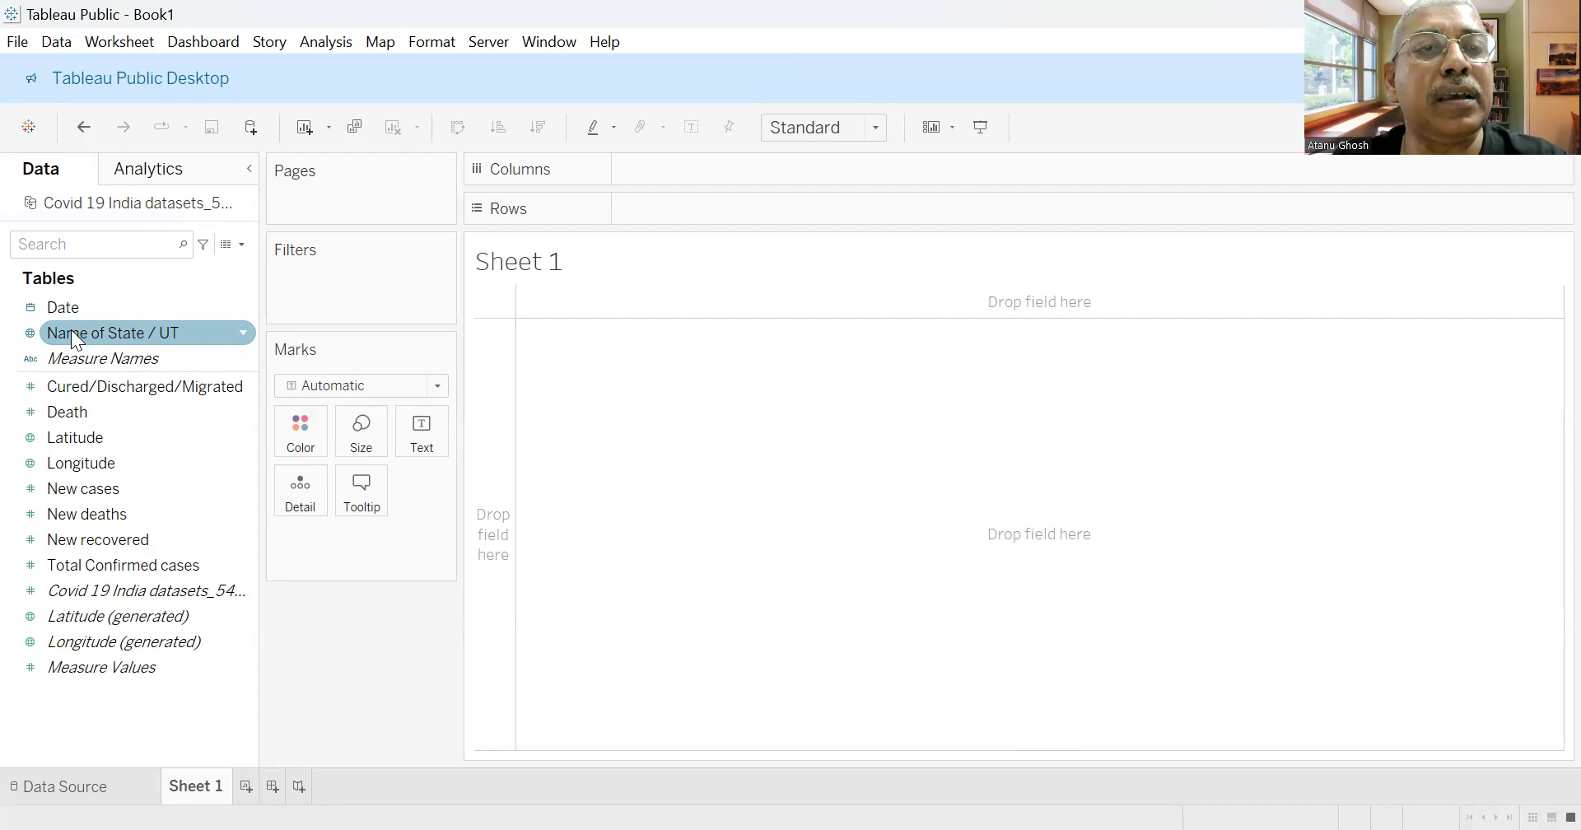
left_click(84, 385)
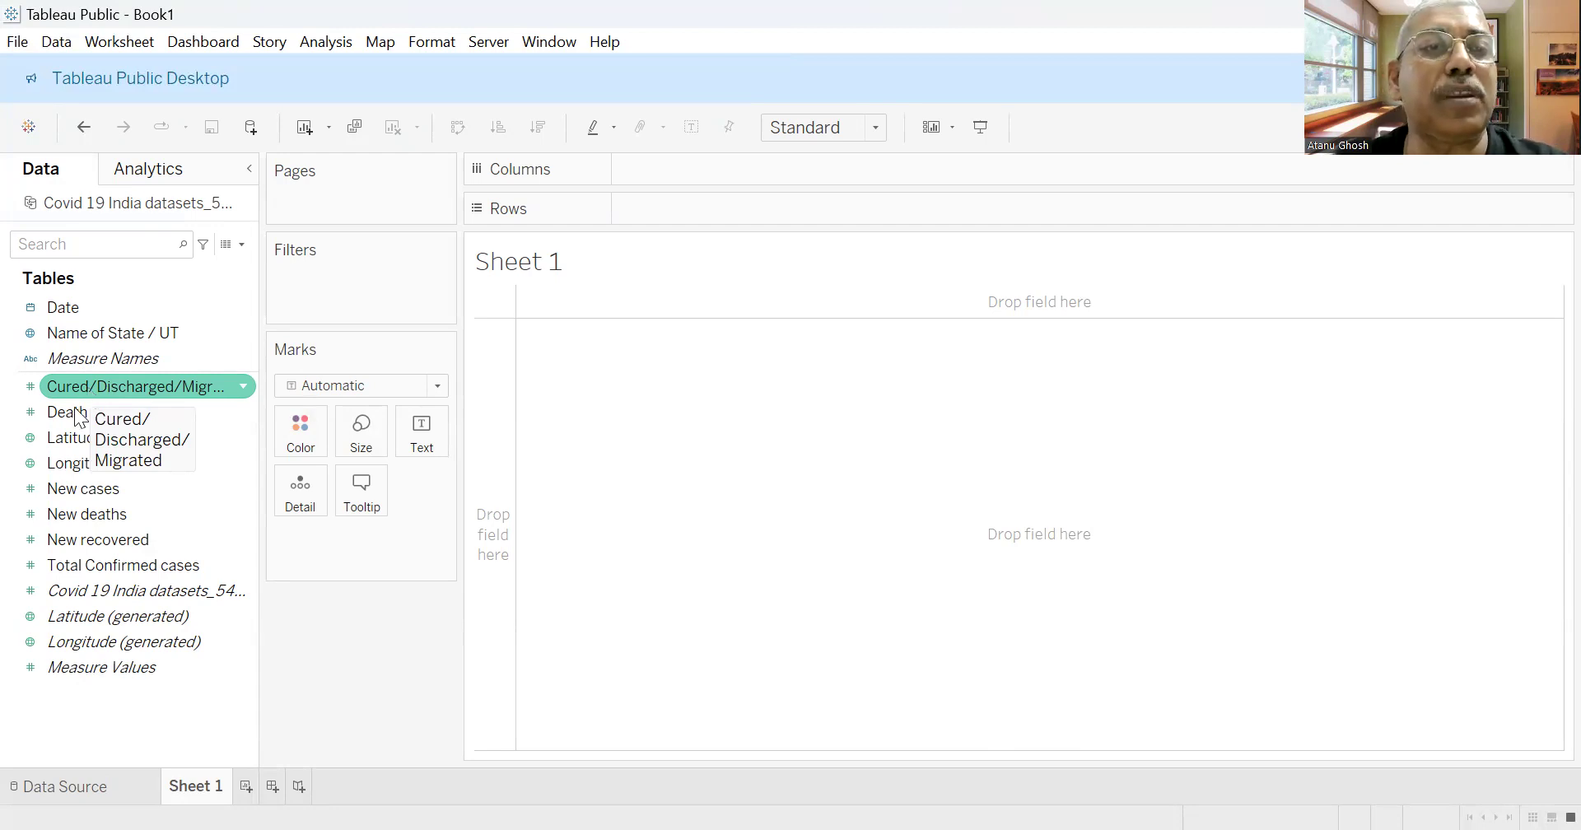
left_click(41, 443)
left_click(56, 412)
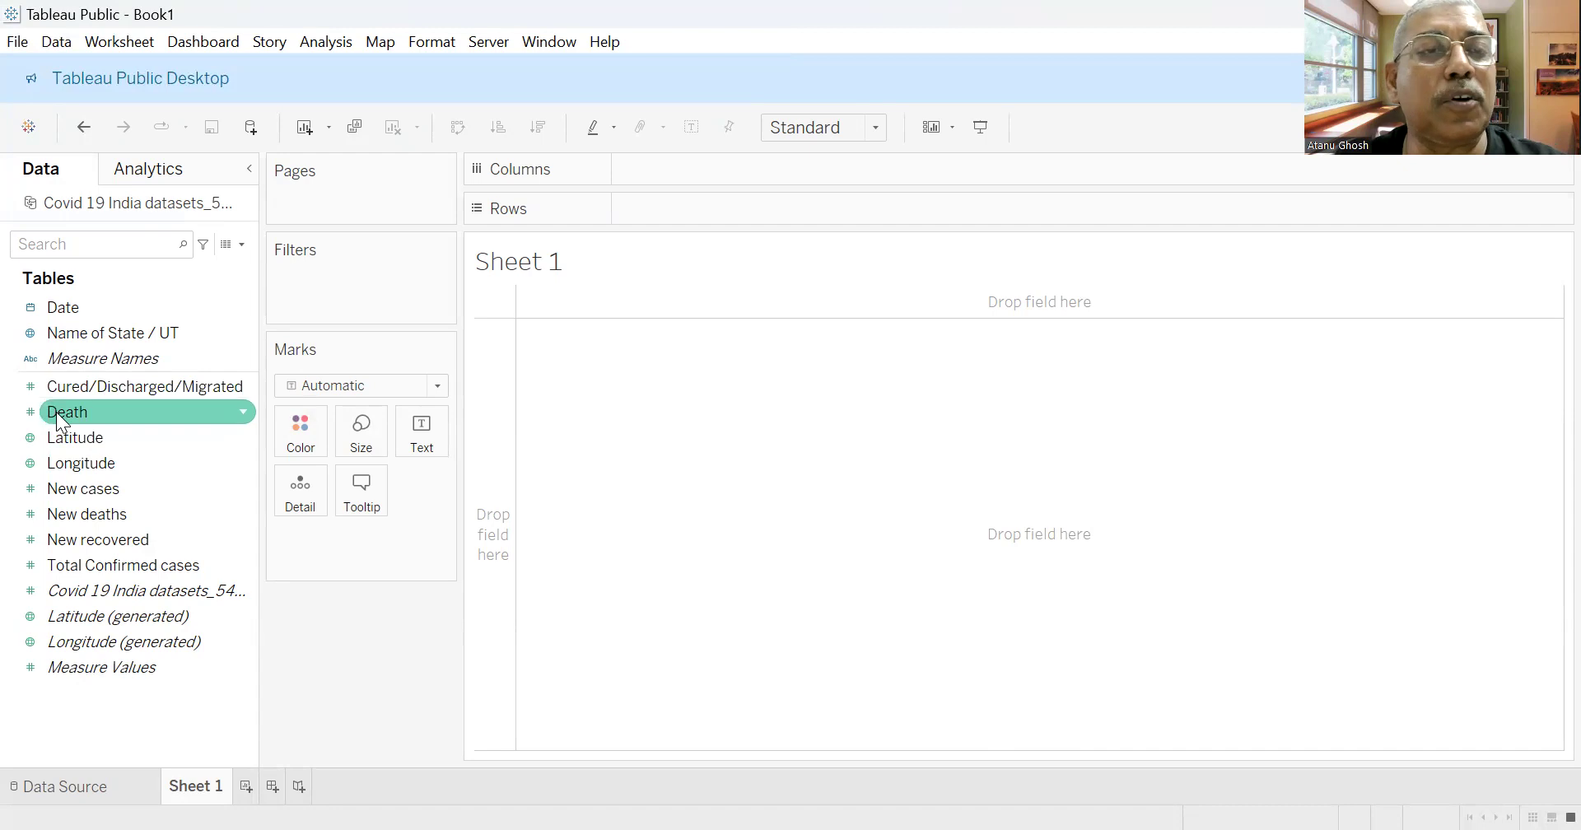
left_click(117, 485)
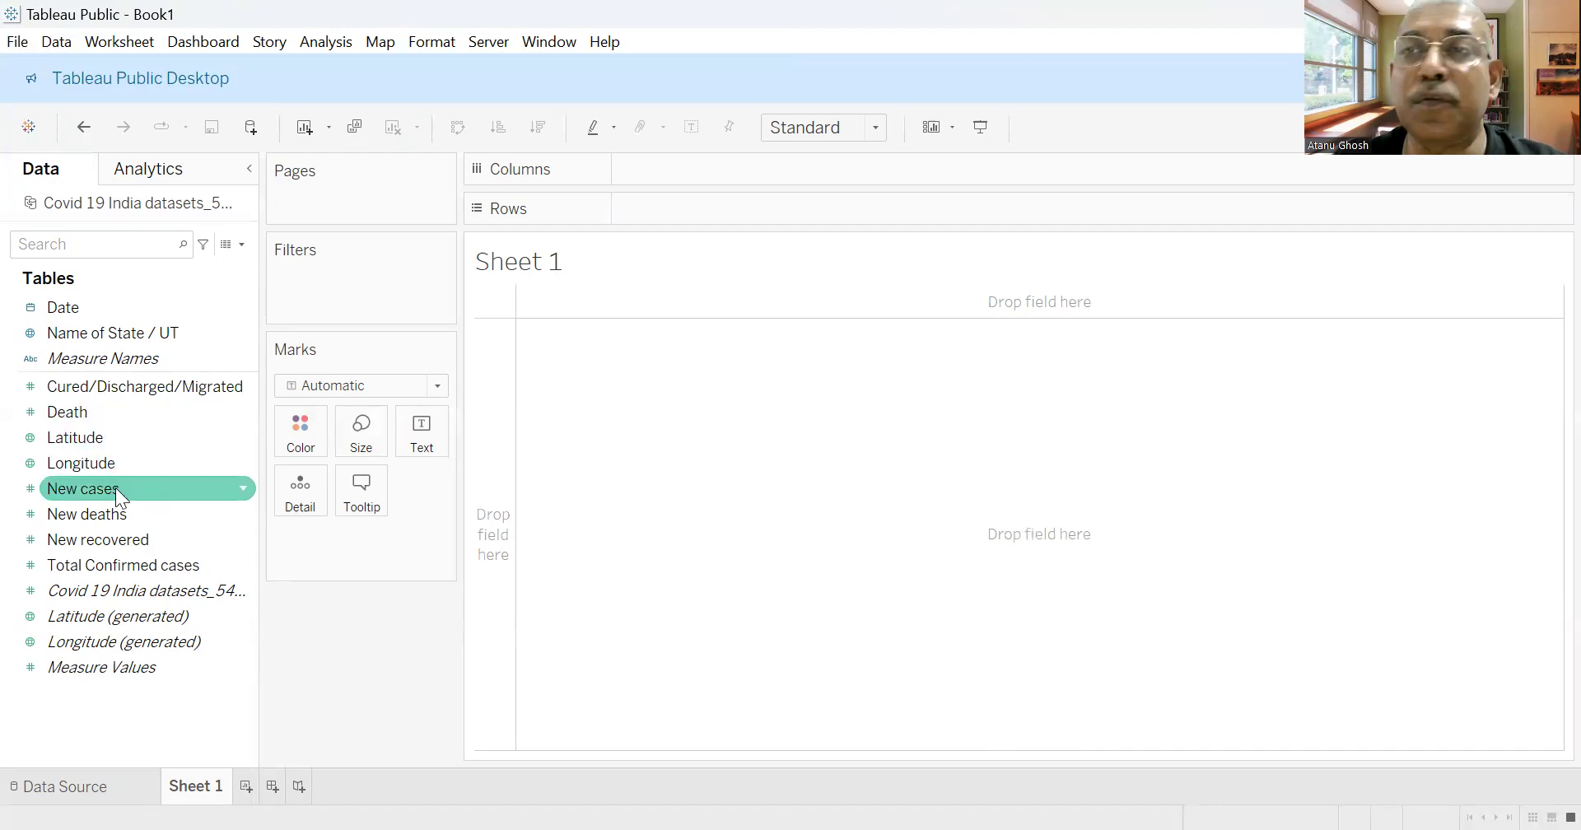
left_click(112, 510)
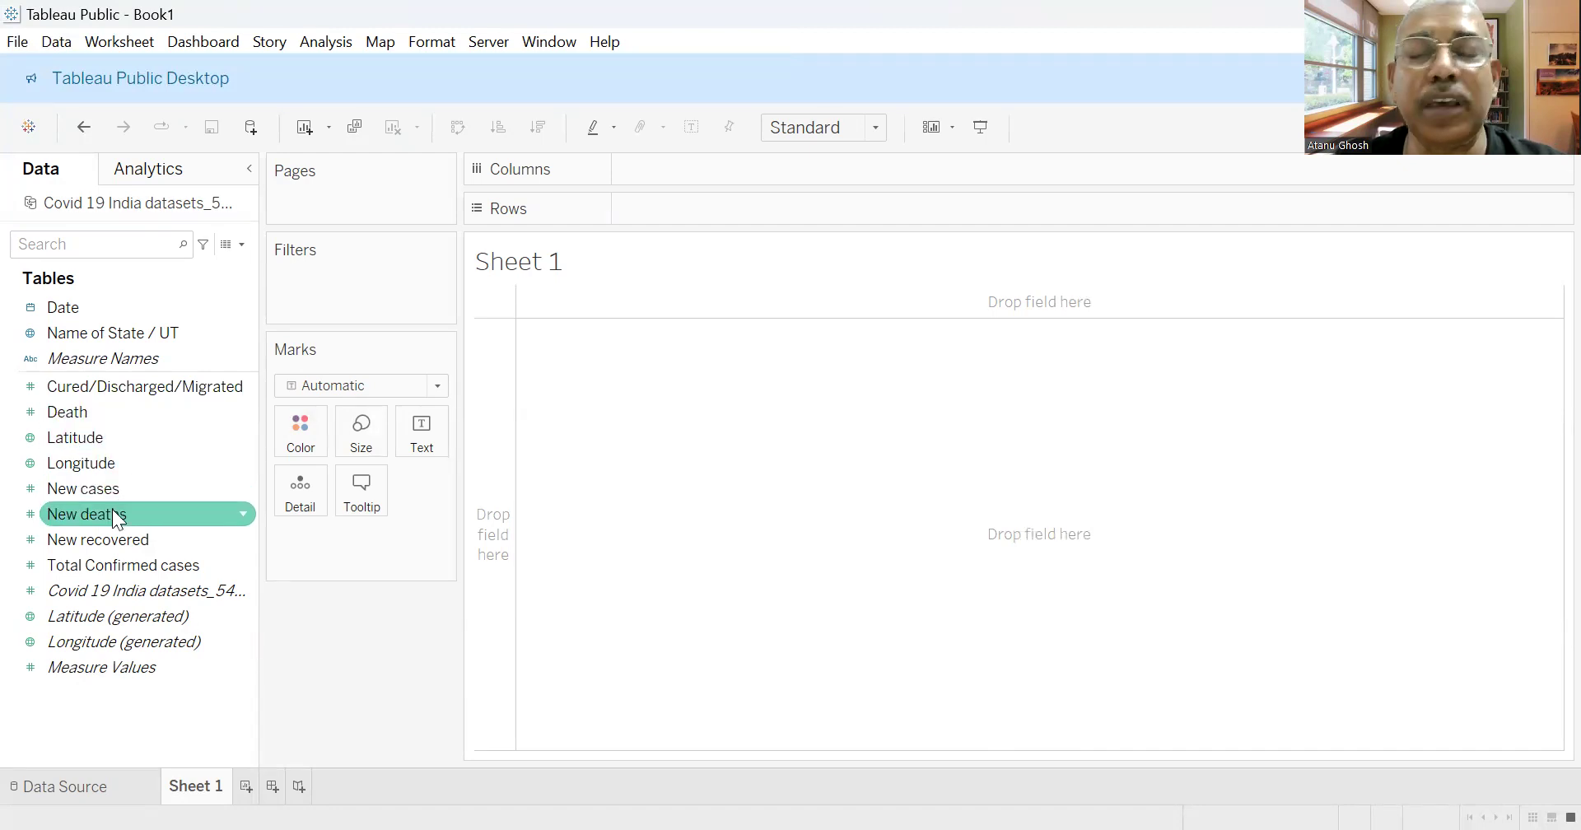
left_click(114, 540)
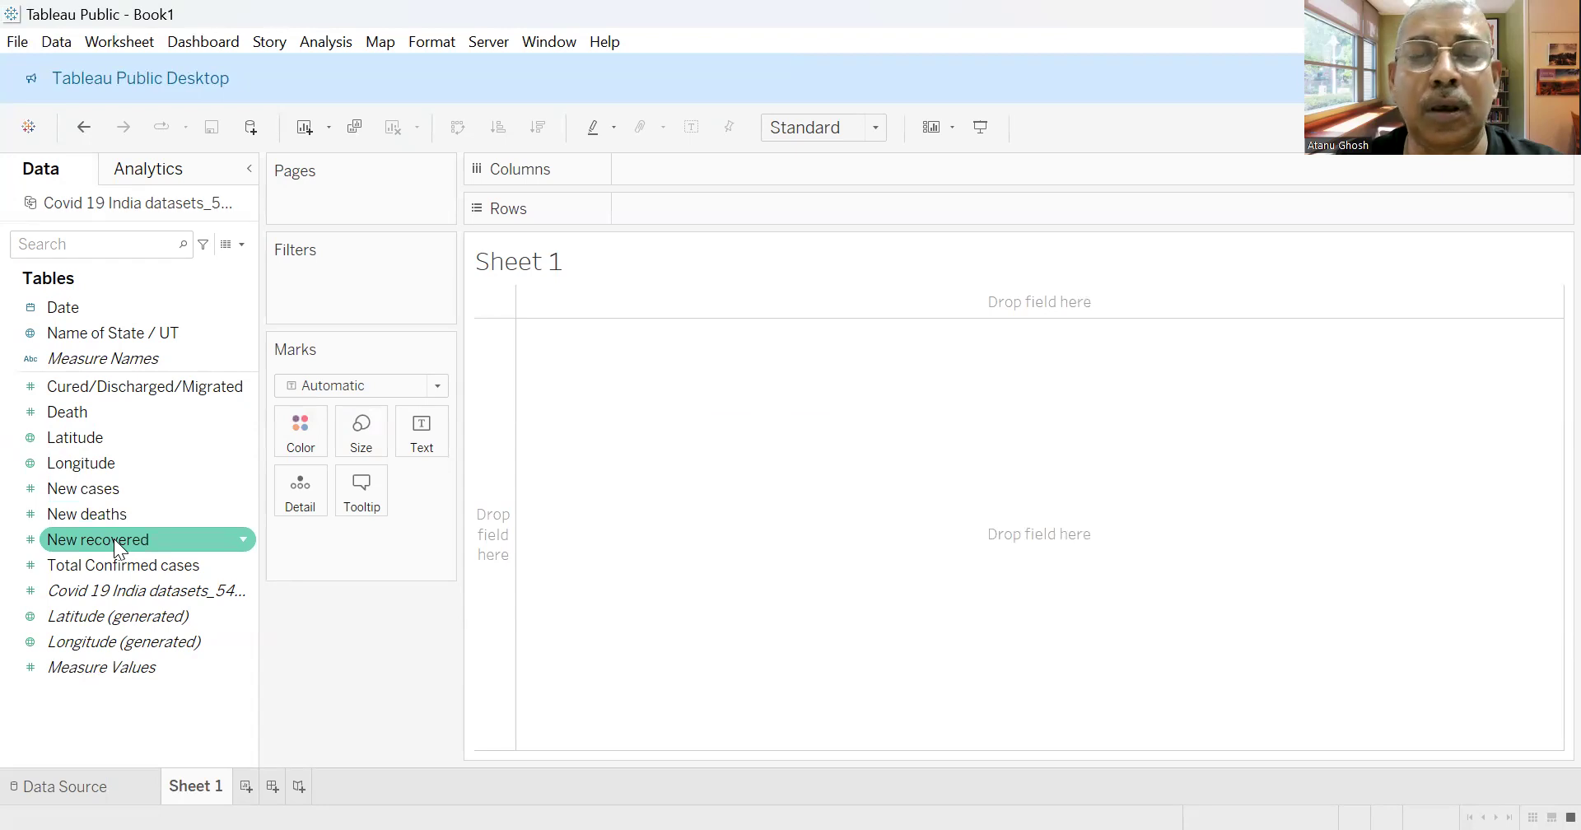
left_click(115, 562)
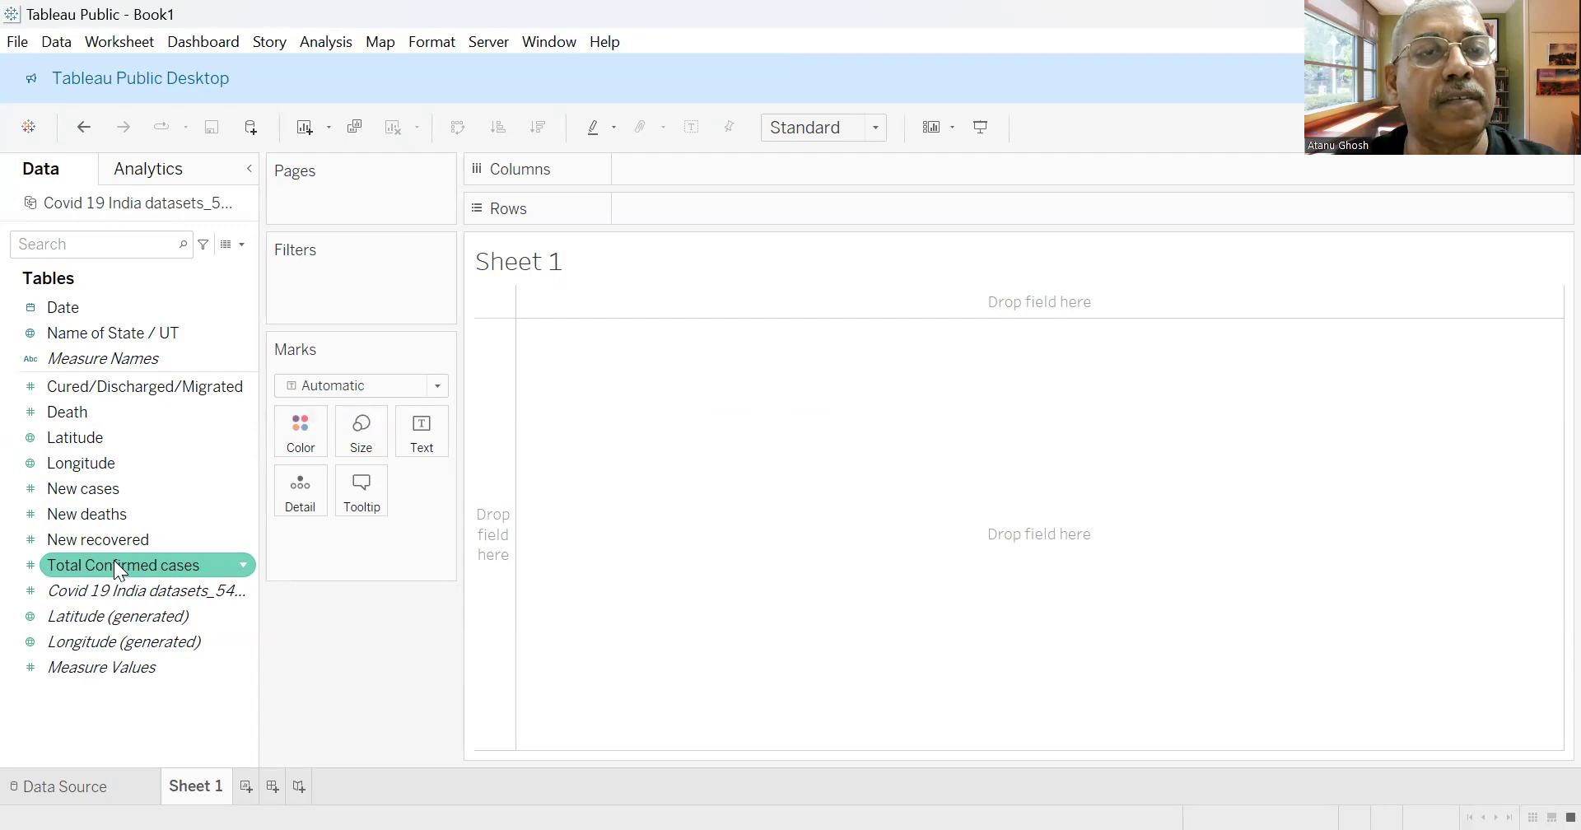
left_click(80, 461)
left_click(76, 437)
left_click(83, 457)
left_click(84, 440)
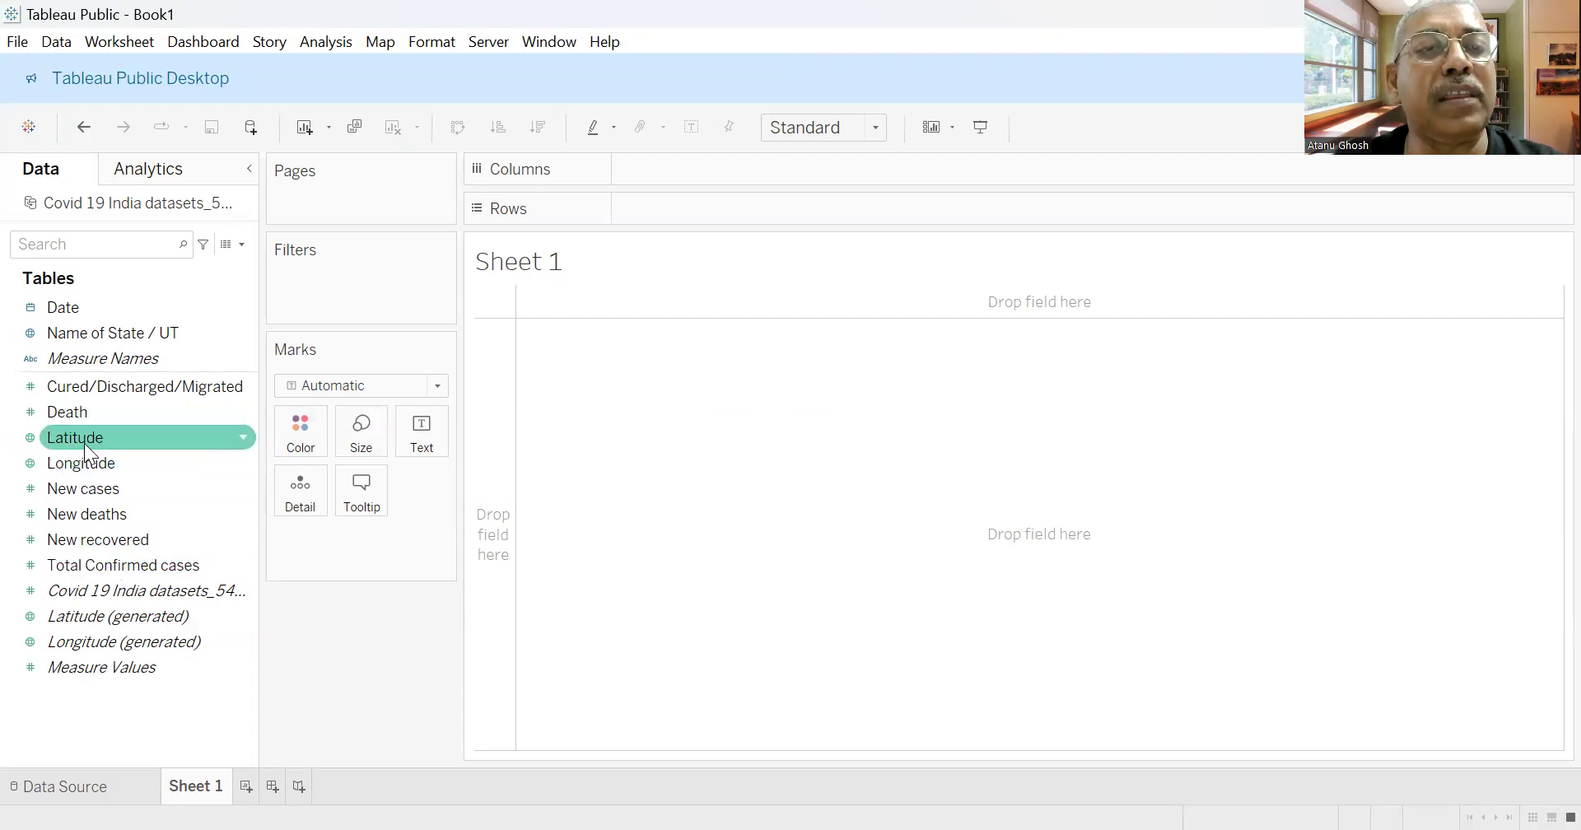
Examine the data source's rows in an enlarged preview with table details collapsed, checking every column from Date to New recovered.
left_click(81, 789)
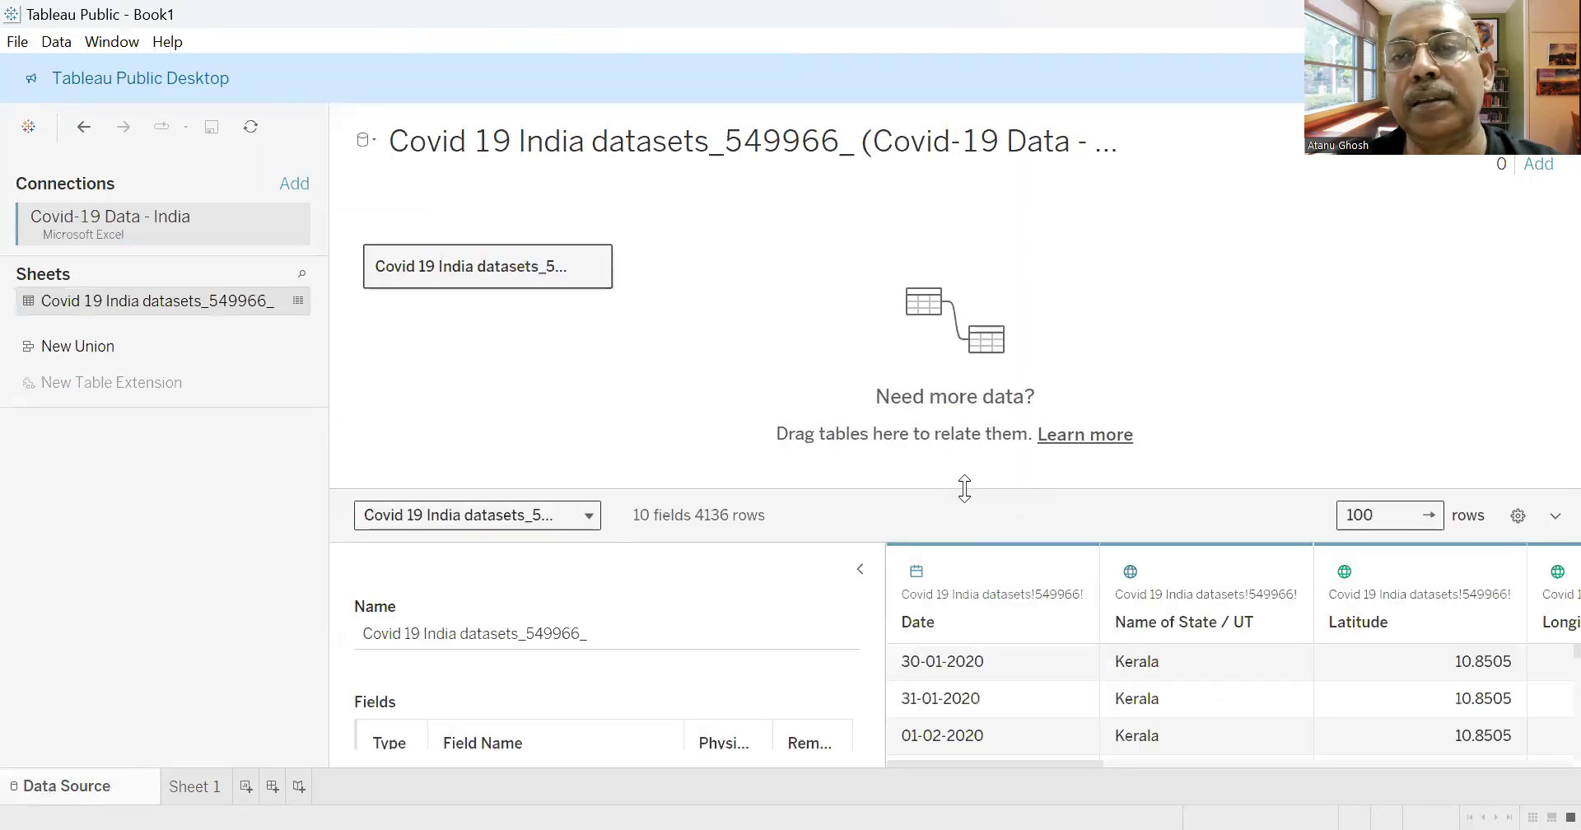
left_click_drag(952, 492, 956, 316)
left_click(862, 395)
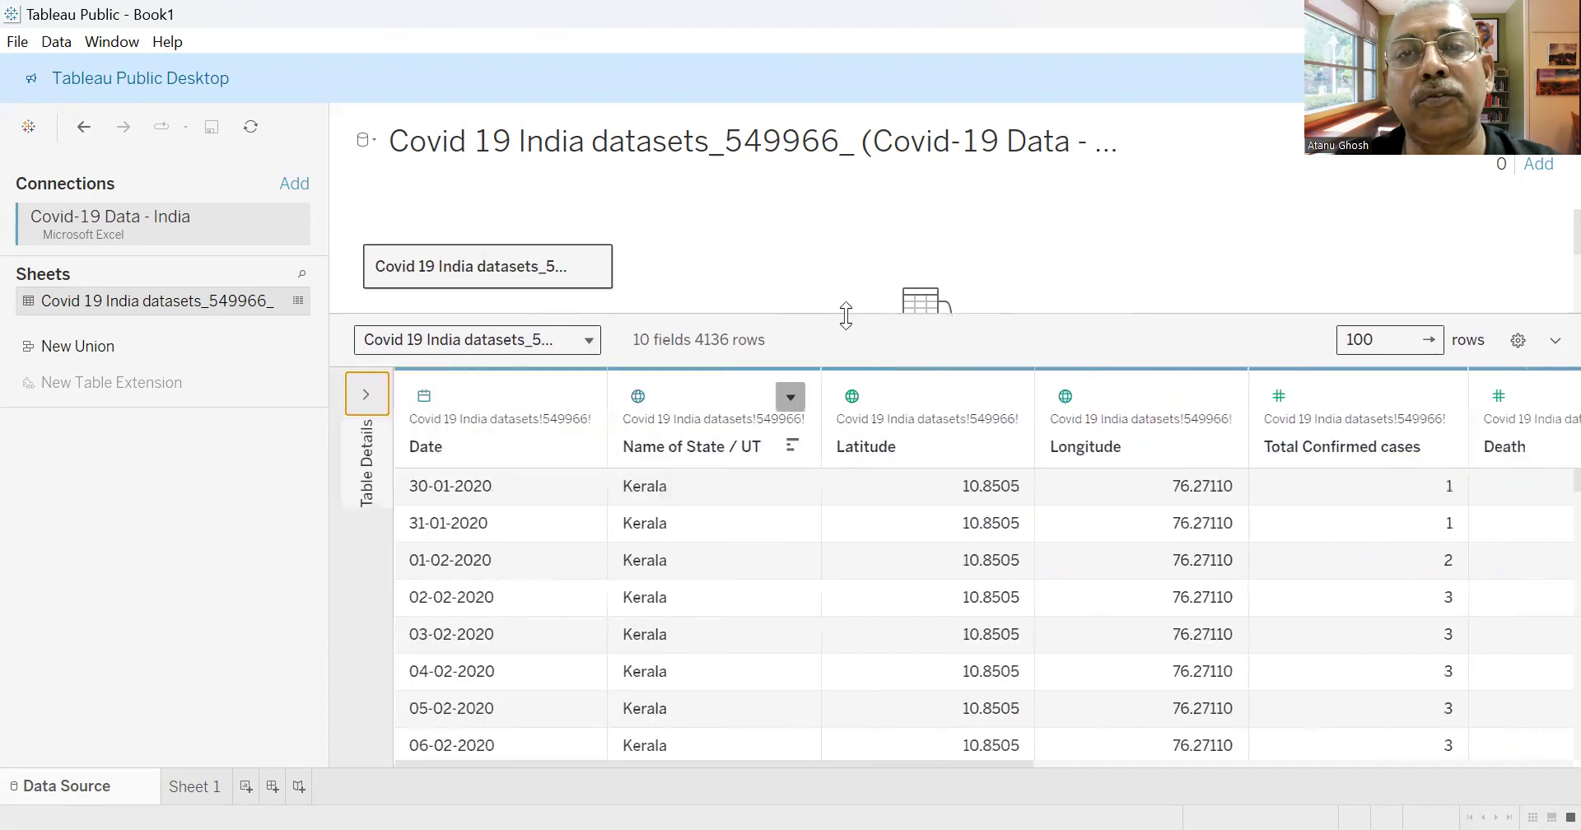
left_click_drag(854, 313, 850, 256)
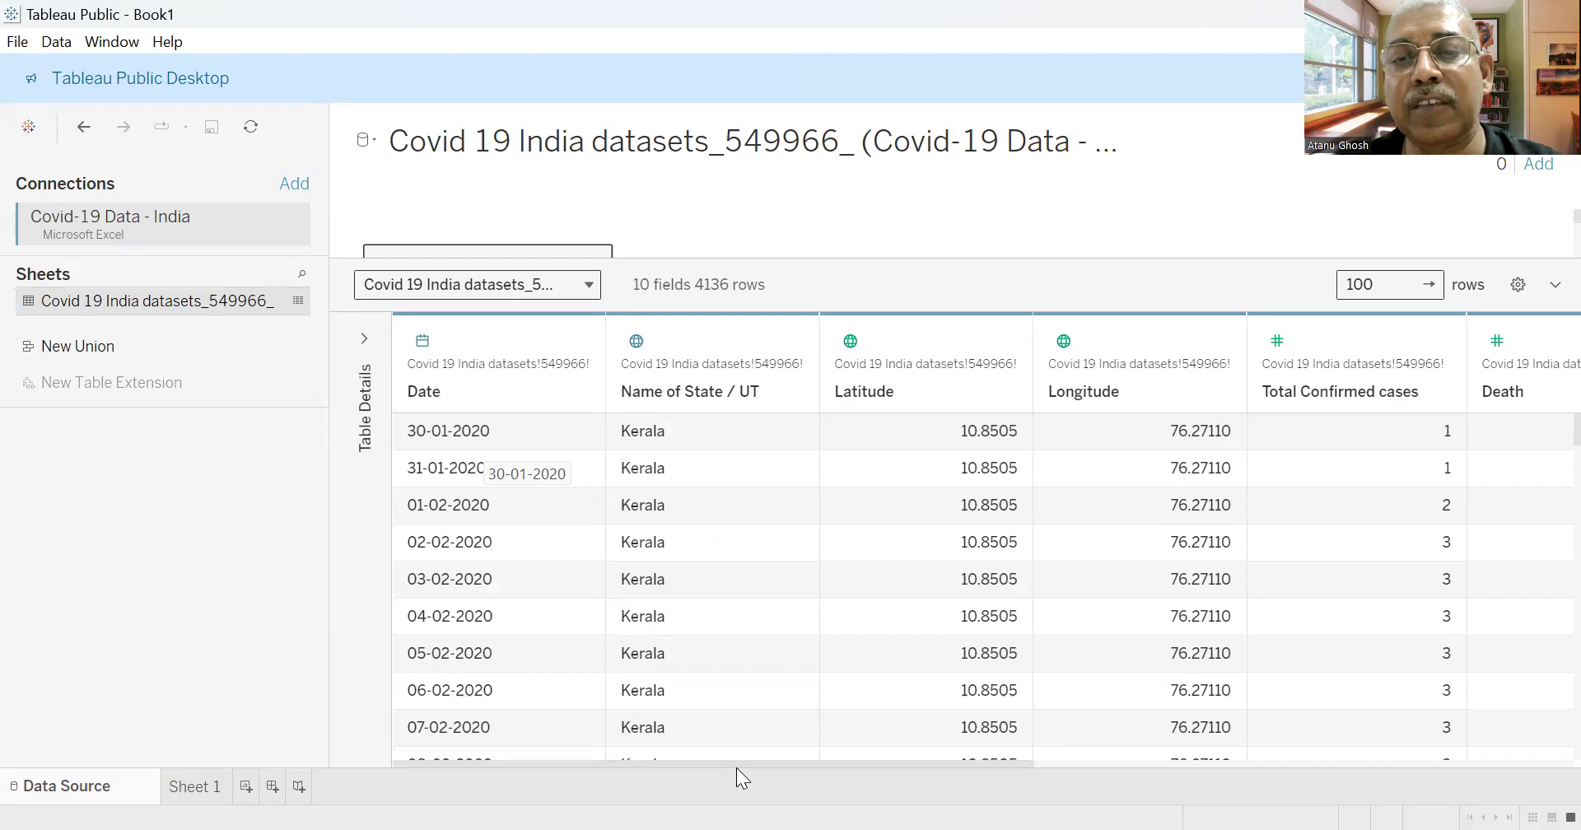
left_click_drag(736, 767, 1005, 768)
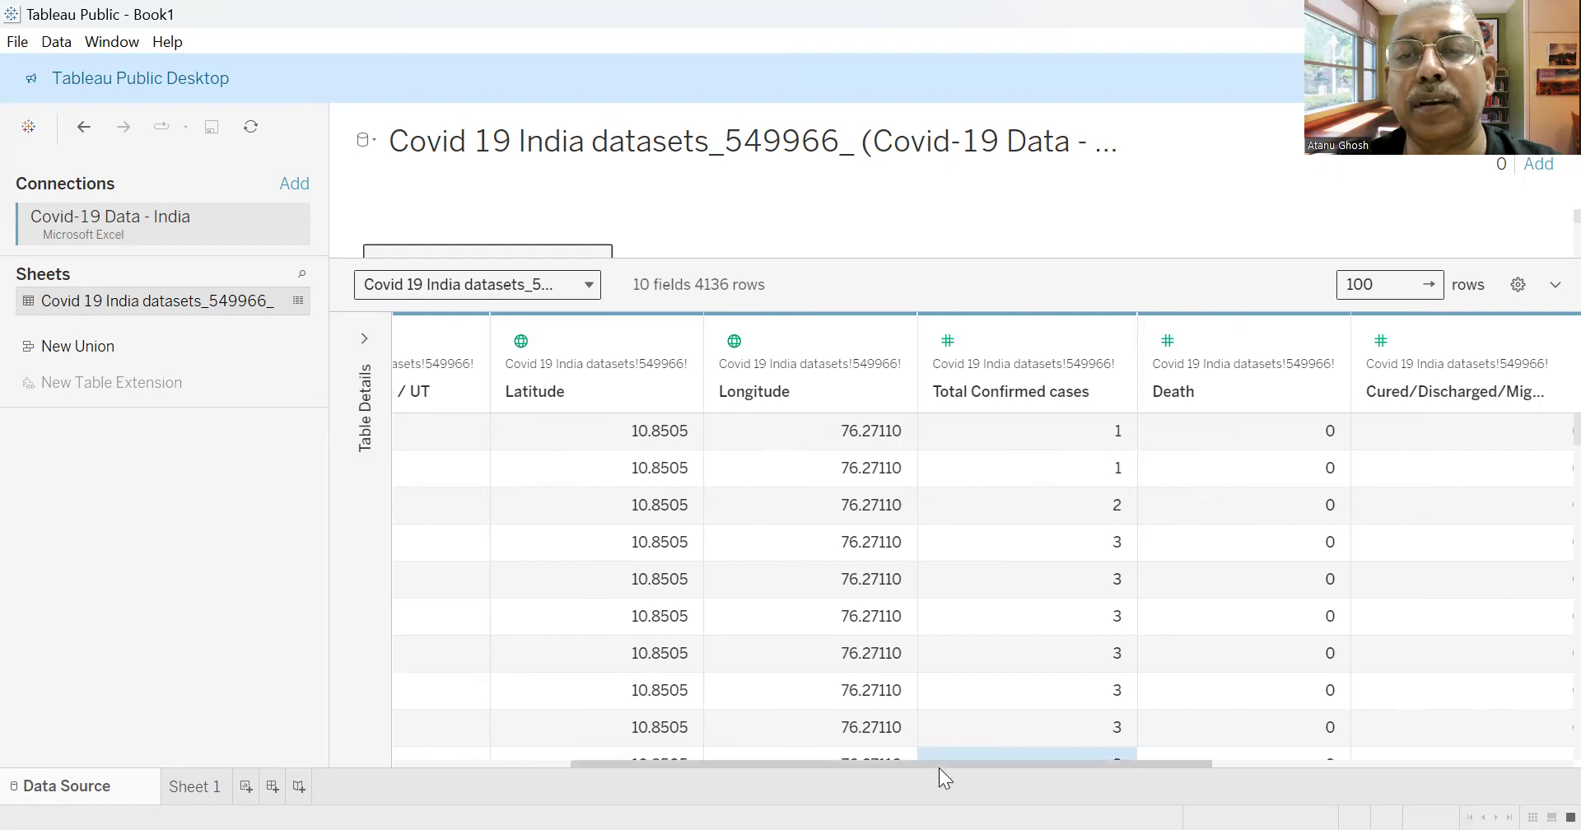
left_click_drag(935, 762, 933, 764)
left_click_drag(758, 774, 452, 459)
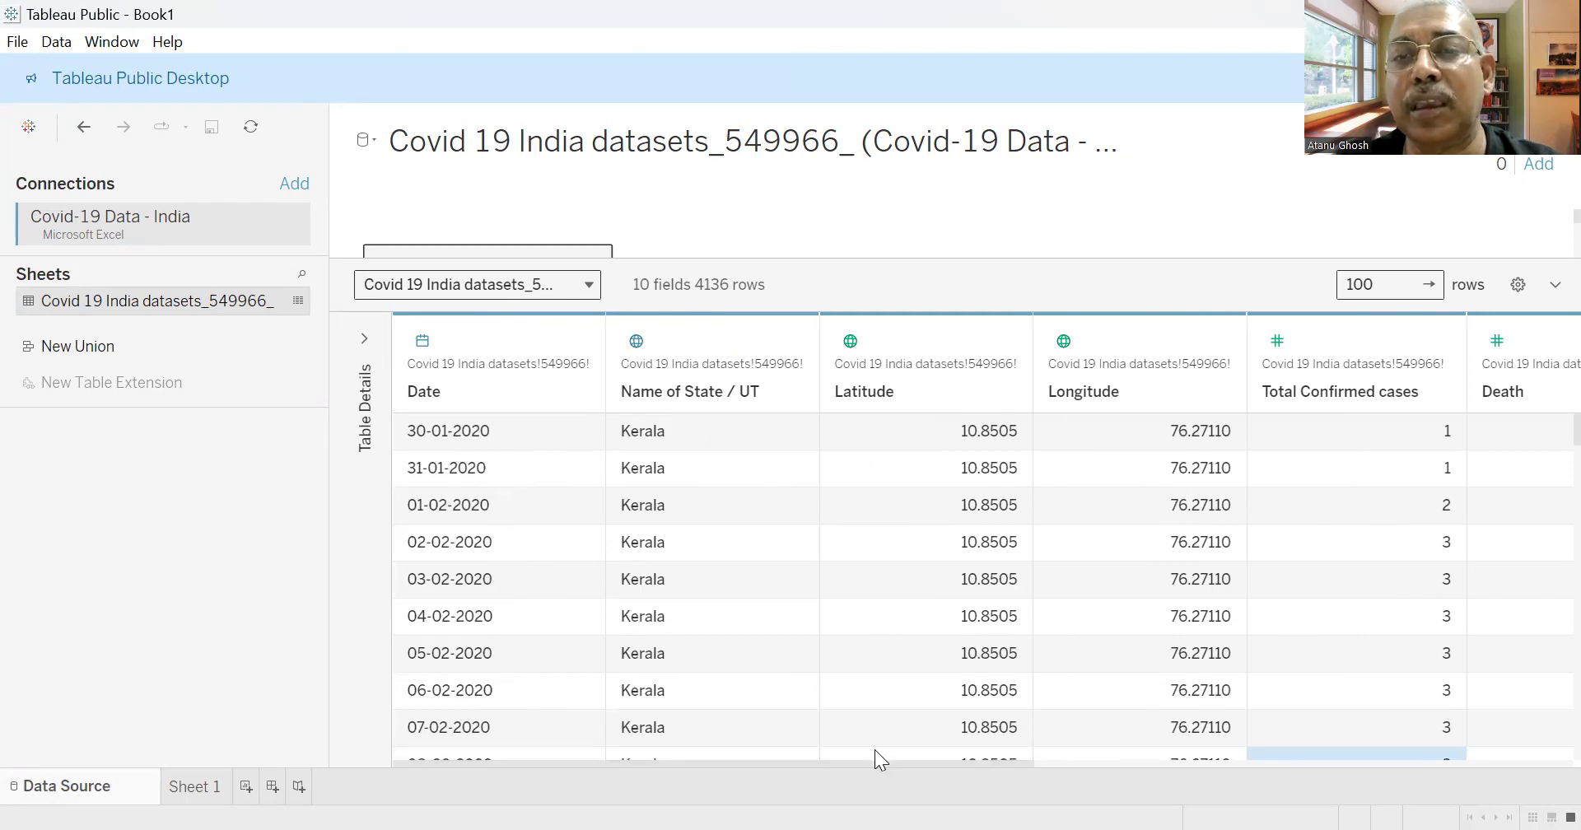
mouse_move(875, 763)
left_click_drag(930, 763, 1204, 751)
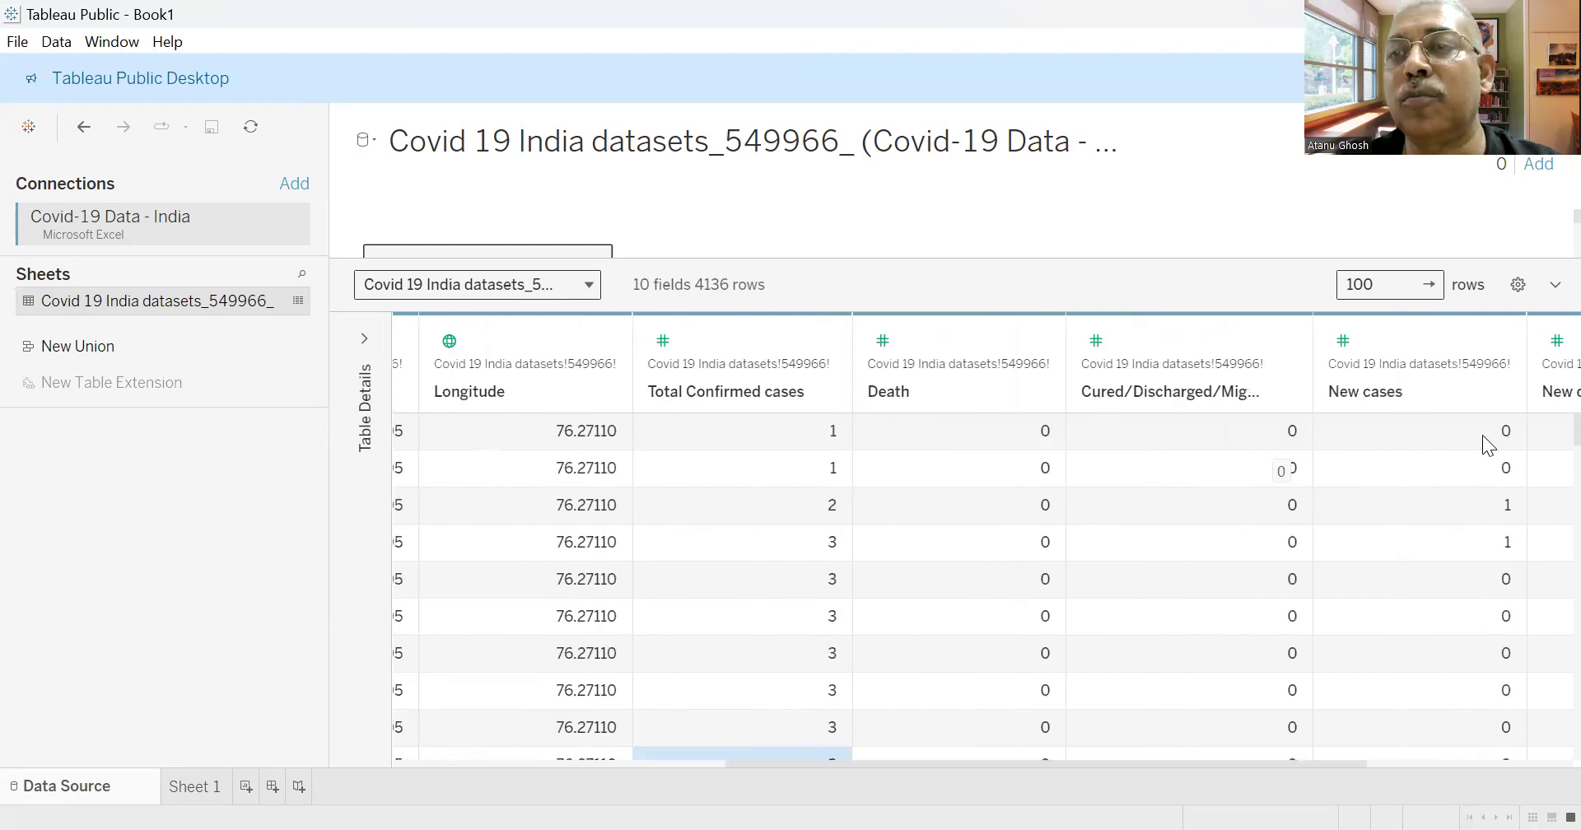
left_click_drag(853, 768, 1076, 773)
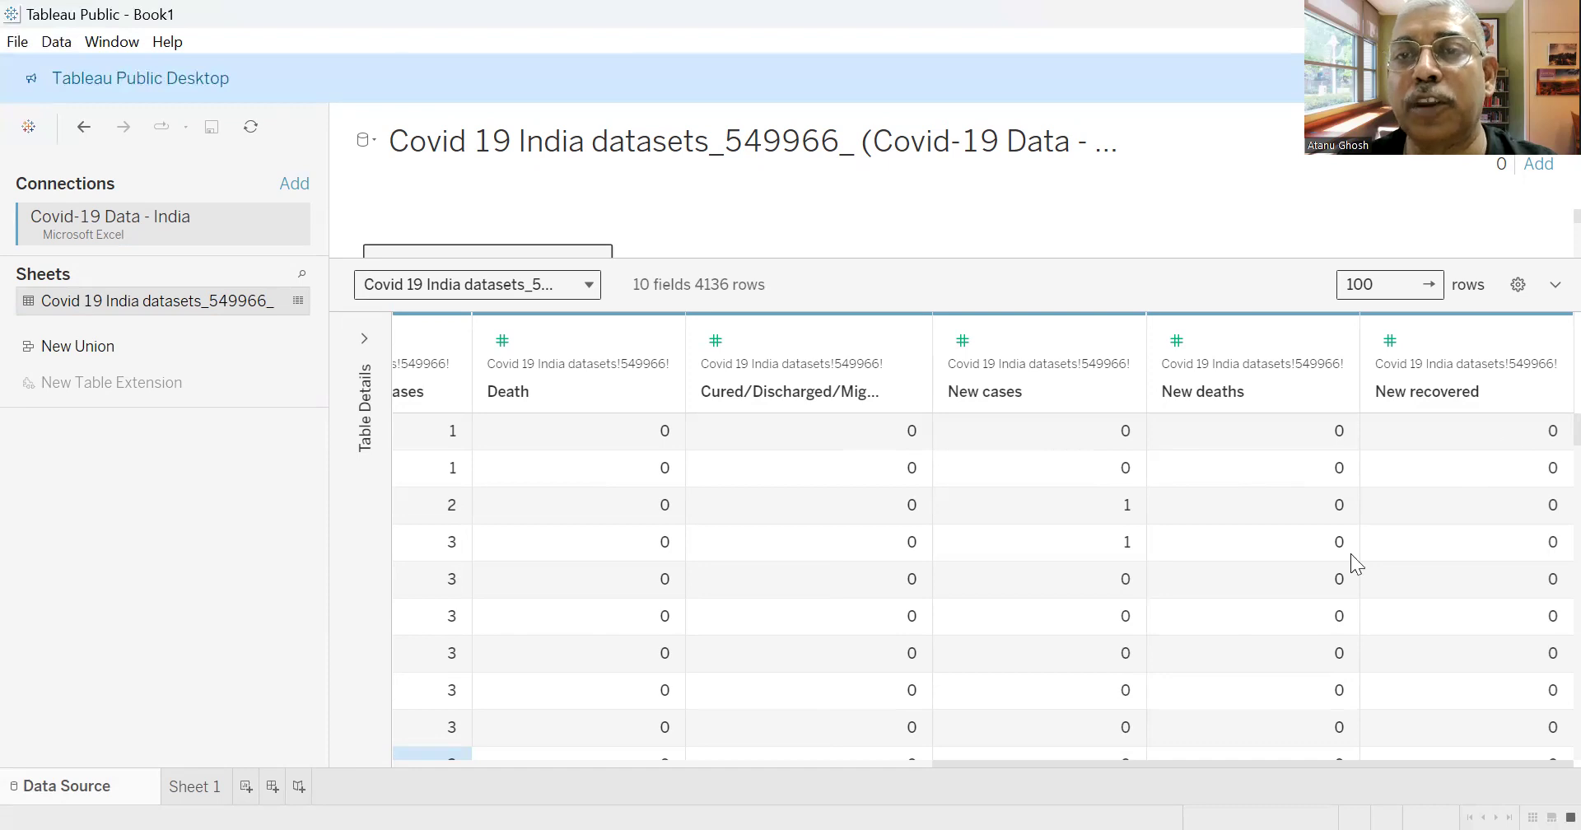
left_click_drag(982, 763, 643, 764)
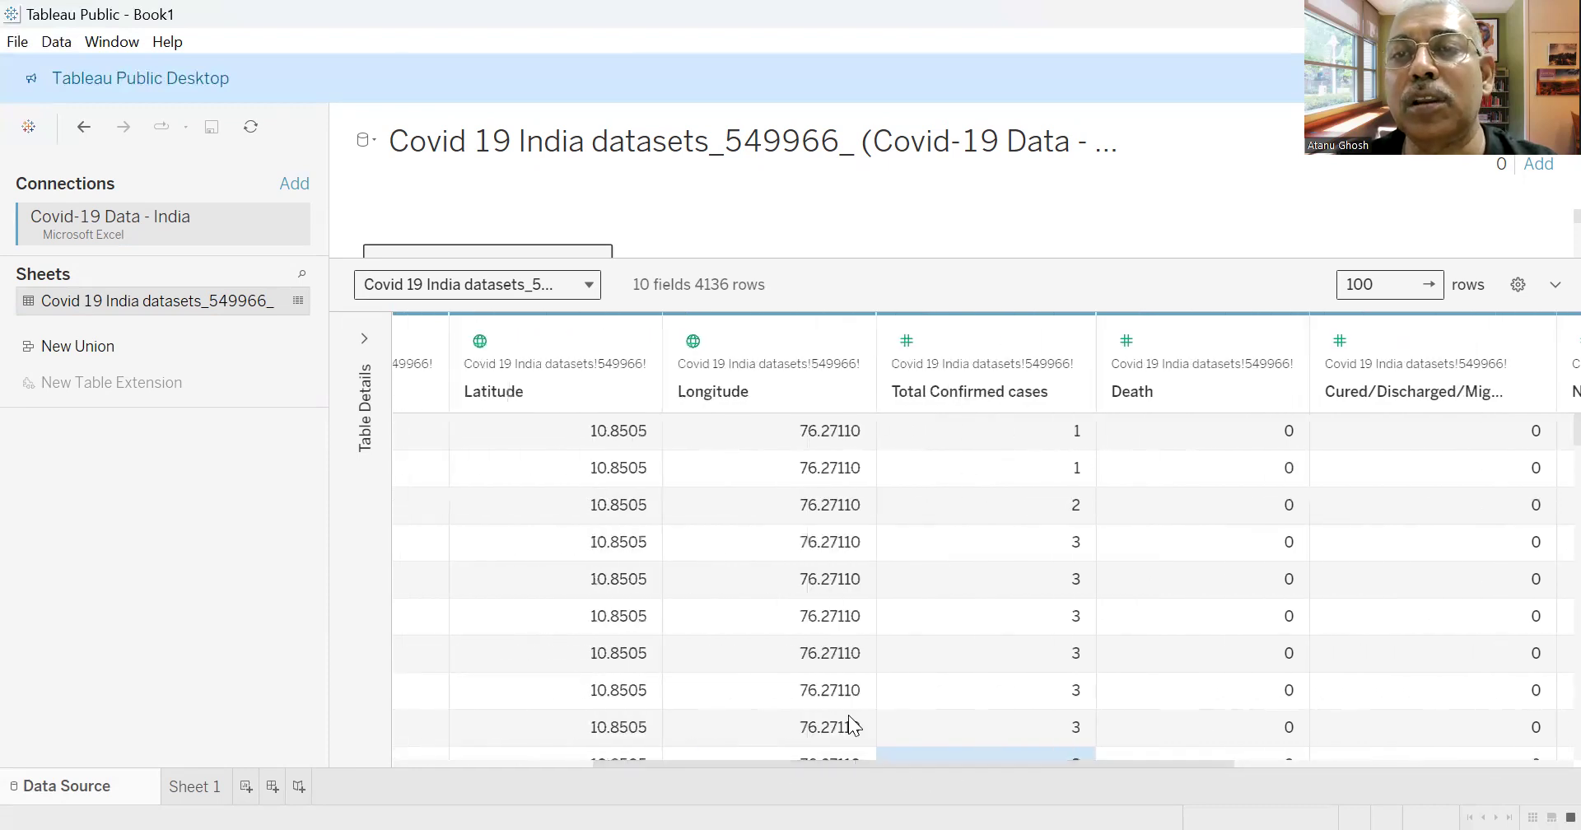
left_click_drag(792, 765, 550, 774)
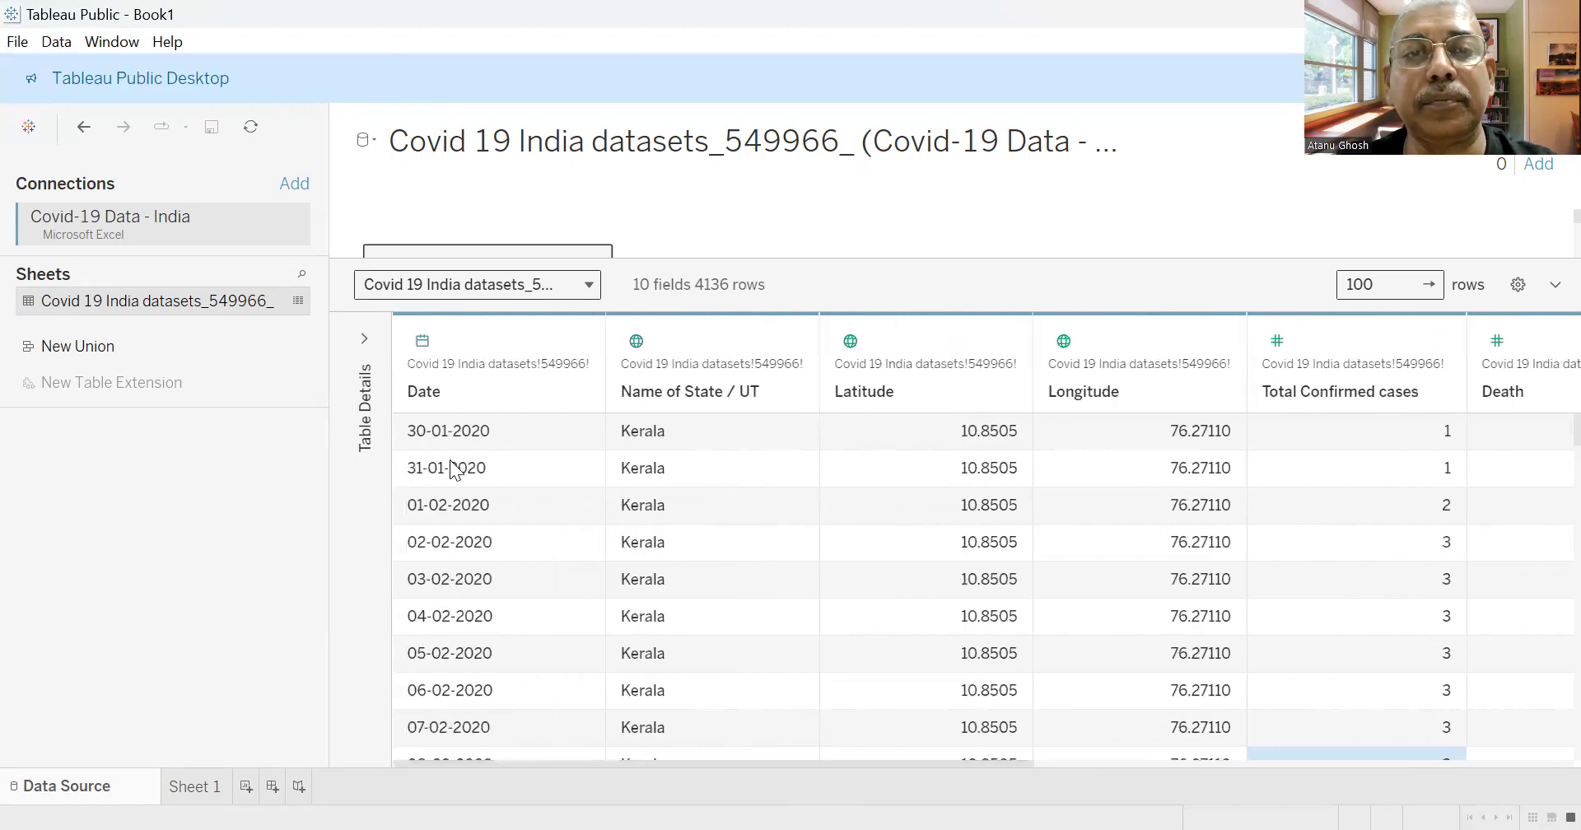
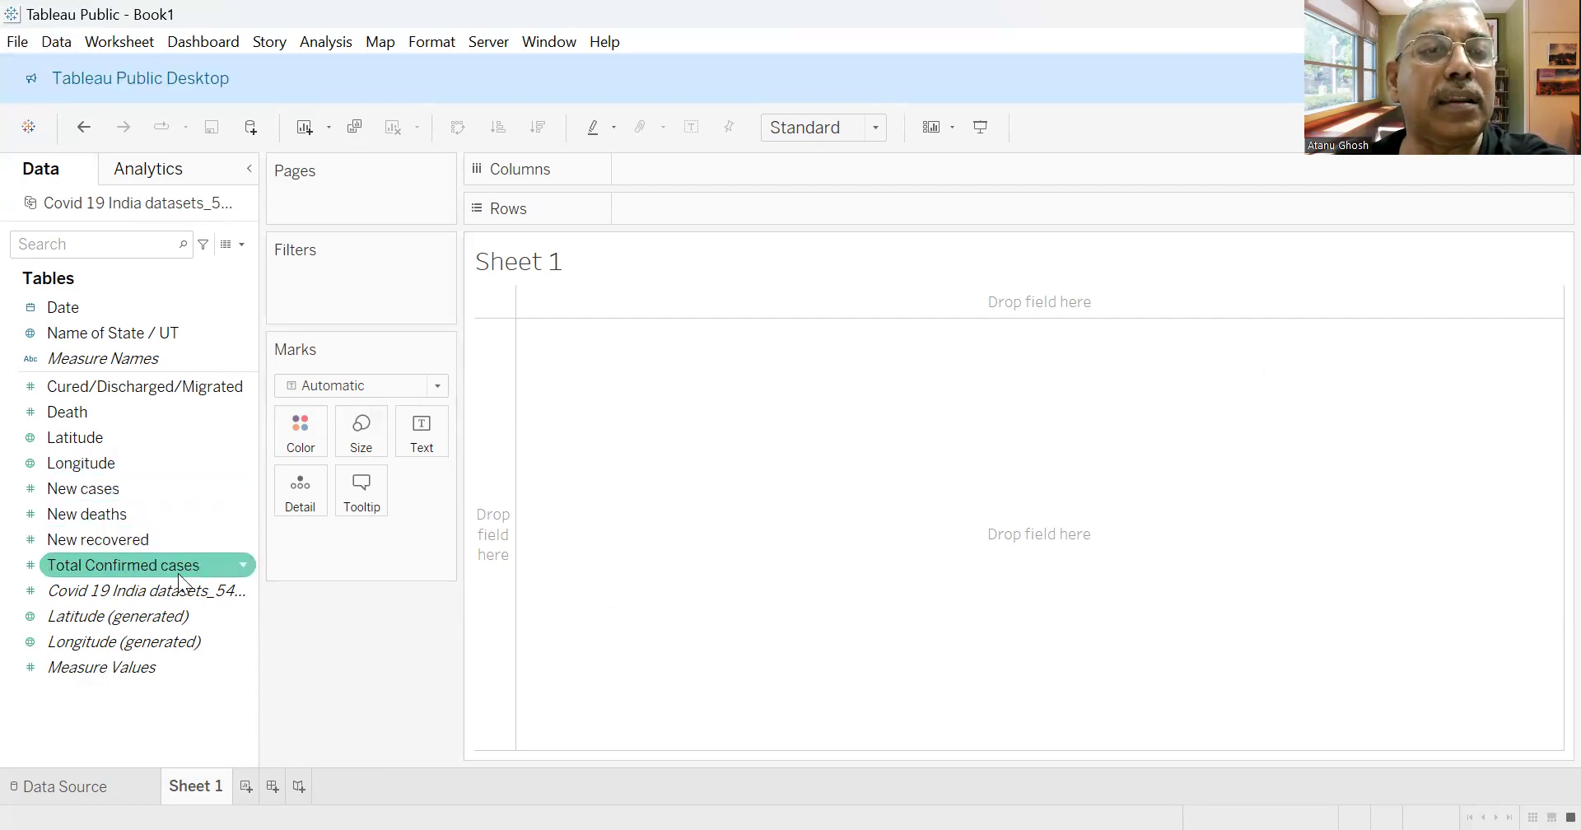
Place Total Confirmed cases on Columns in Sheet 1 and aggregate it by Maximum.
left_click_drag(163, 568, 750, 170)
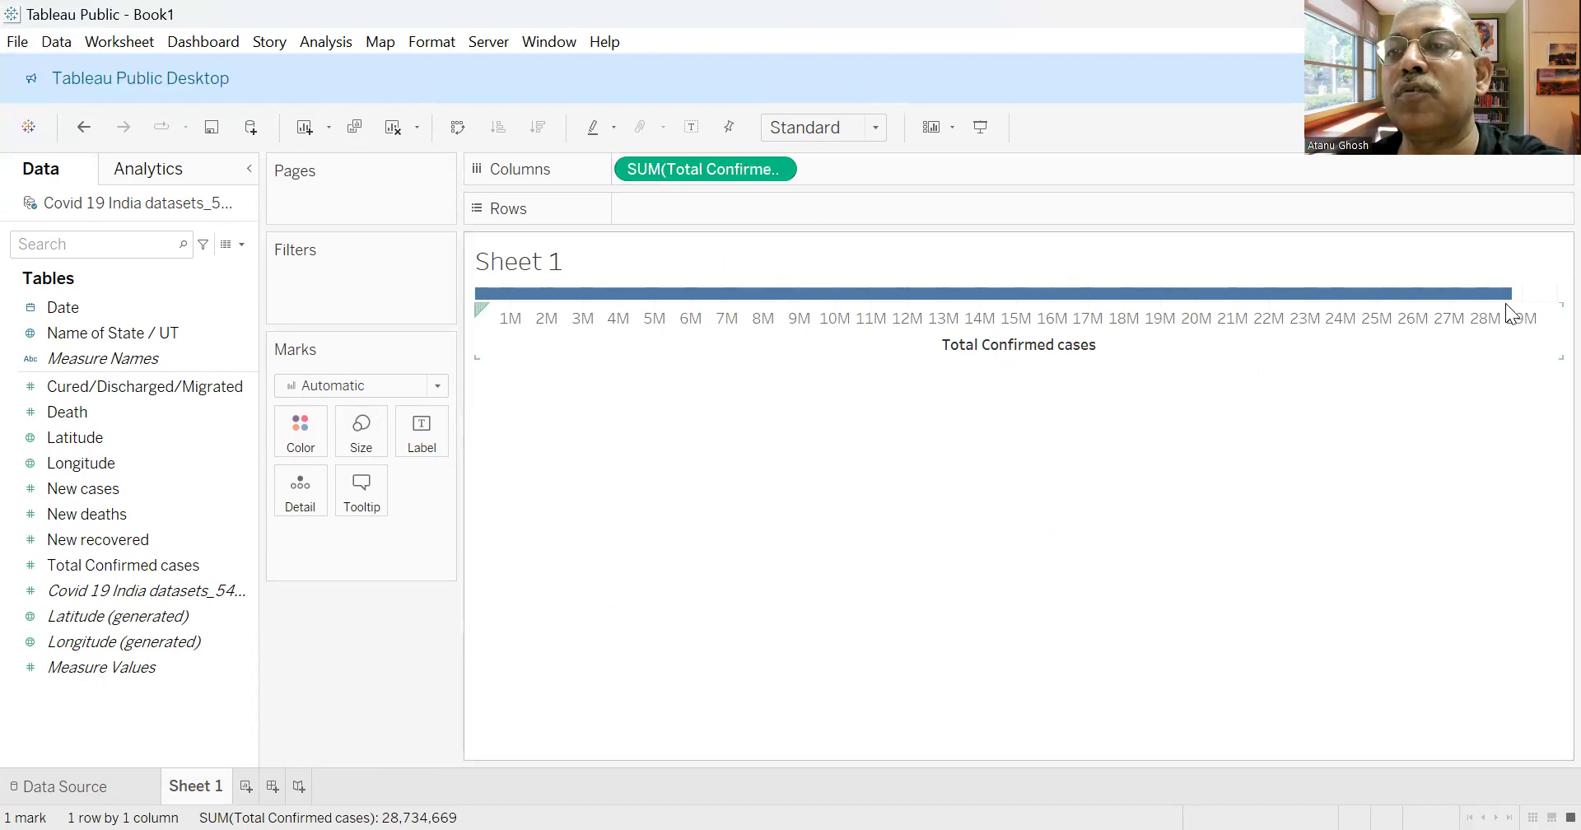
mouse_move(1512, 306)
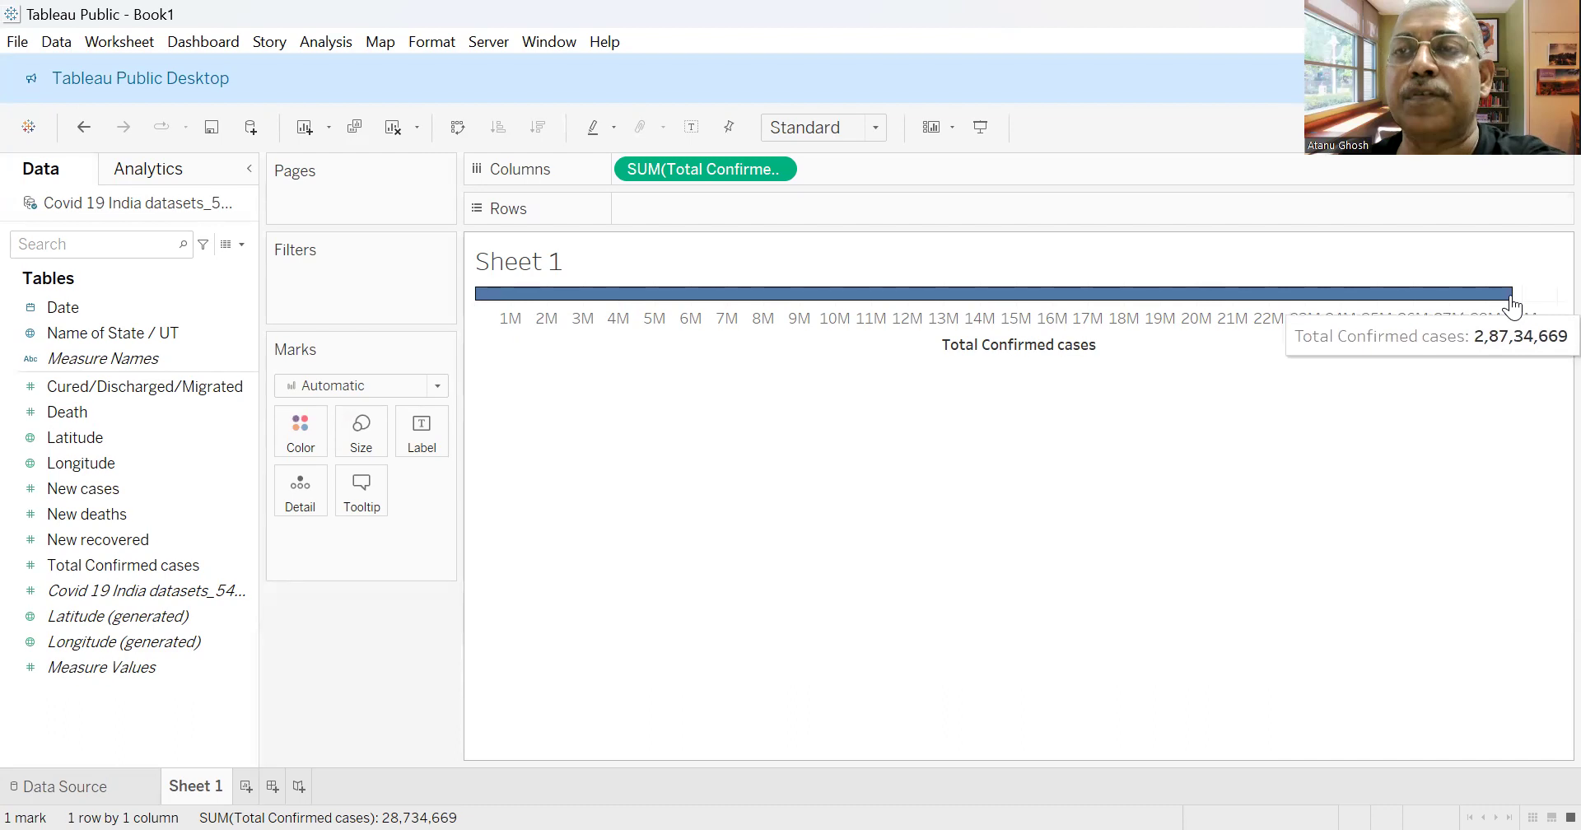
left_click(776, 170)
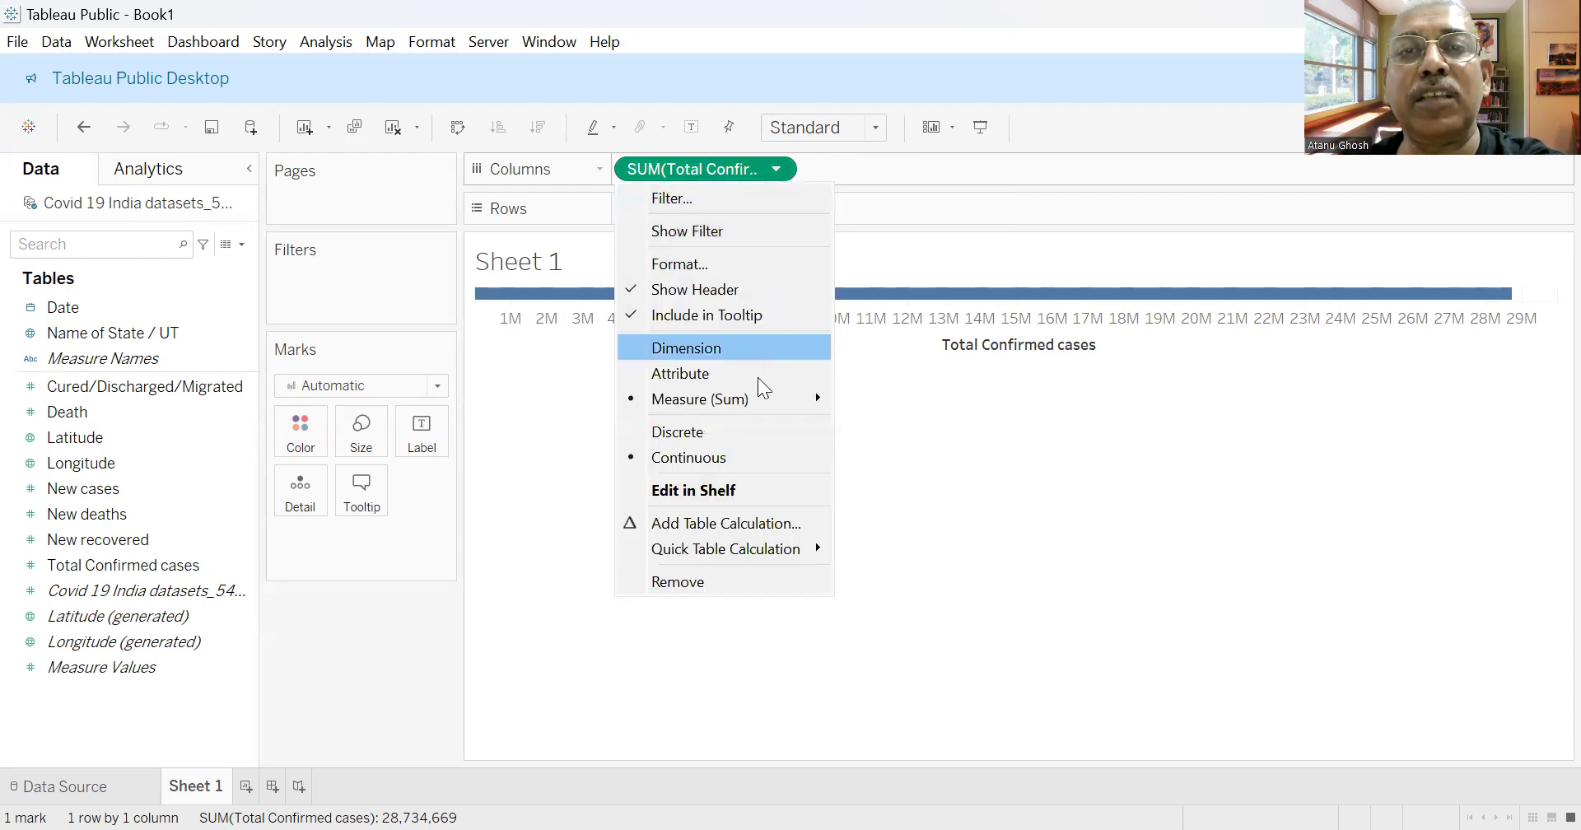
mouse_move(818, 401)
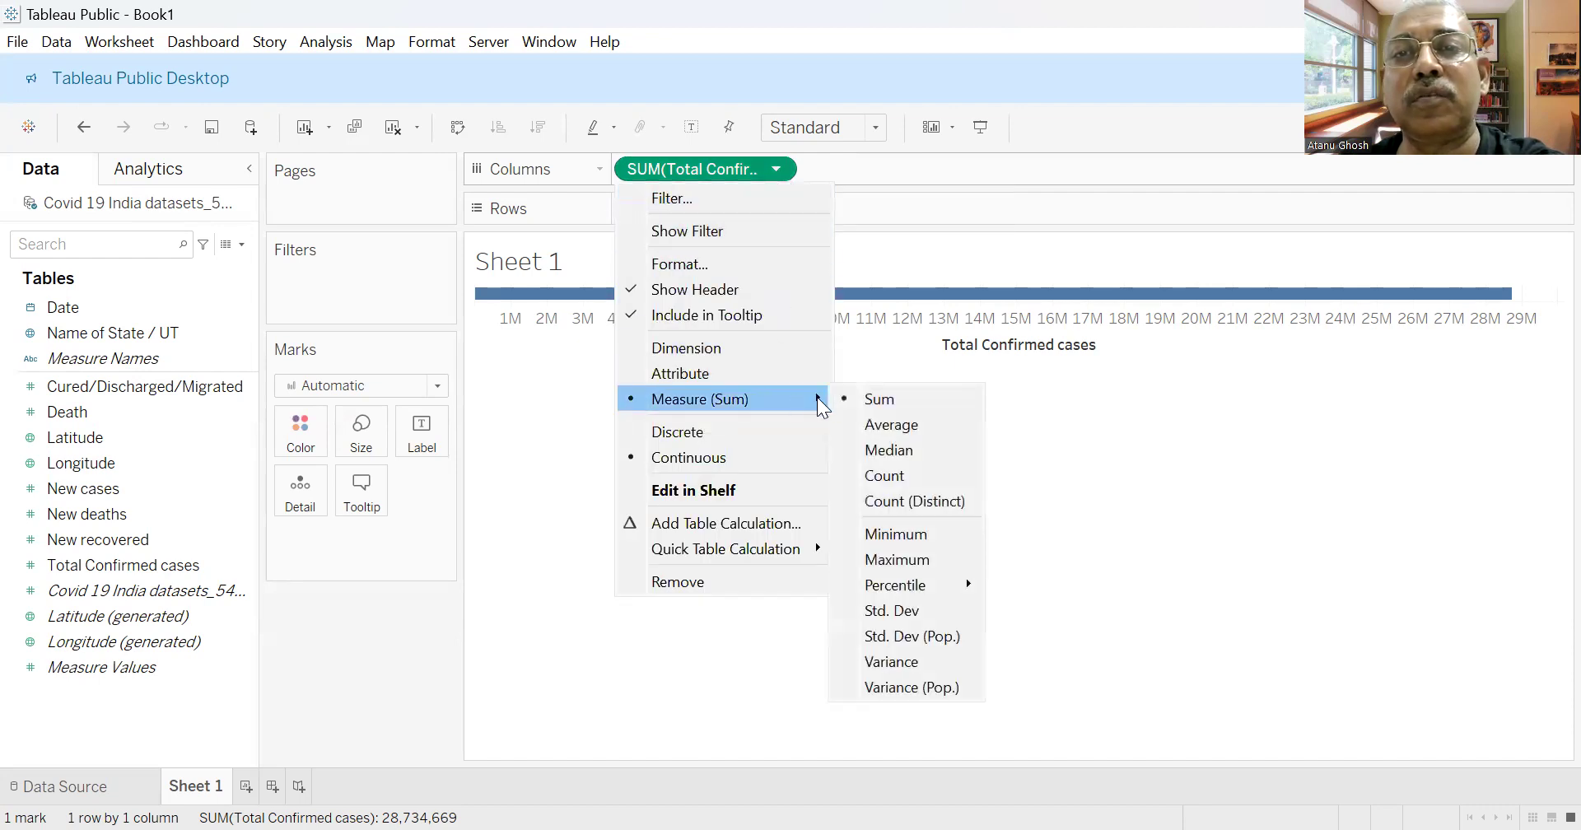
left_click(909, 559)
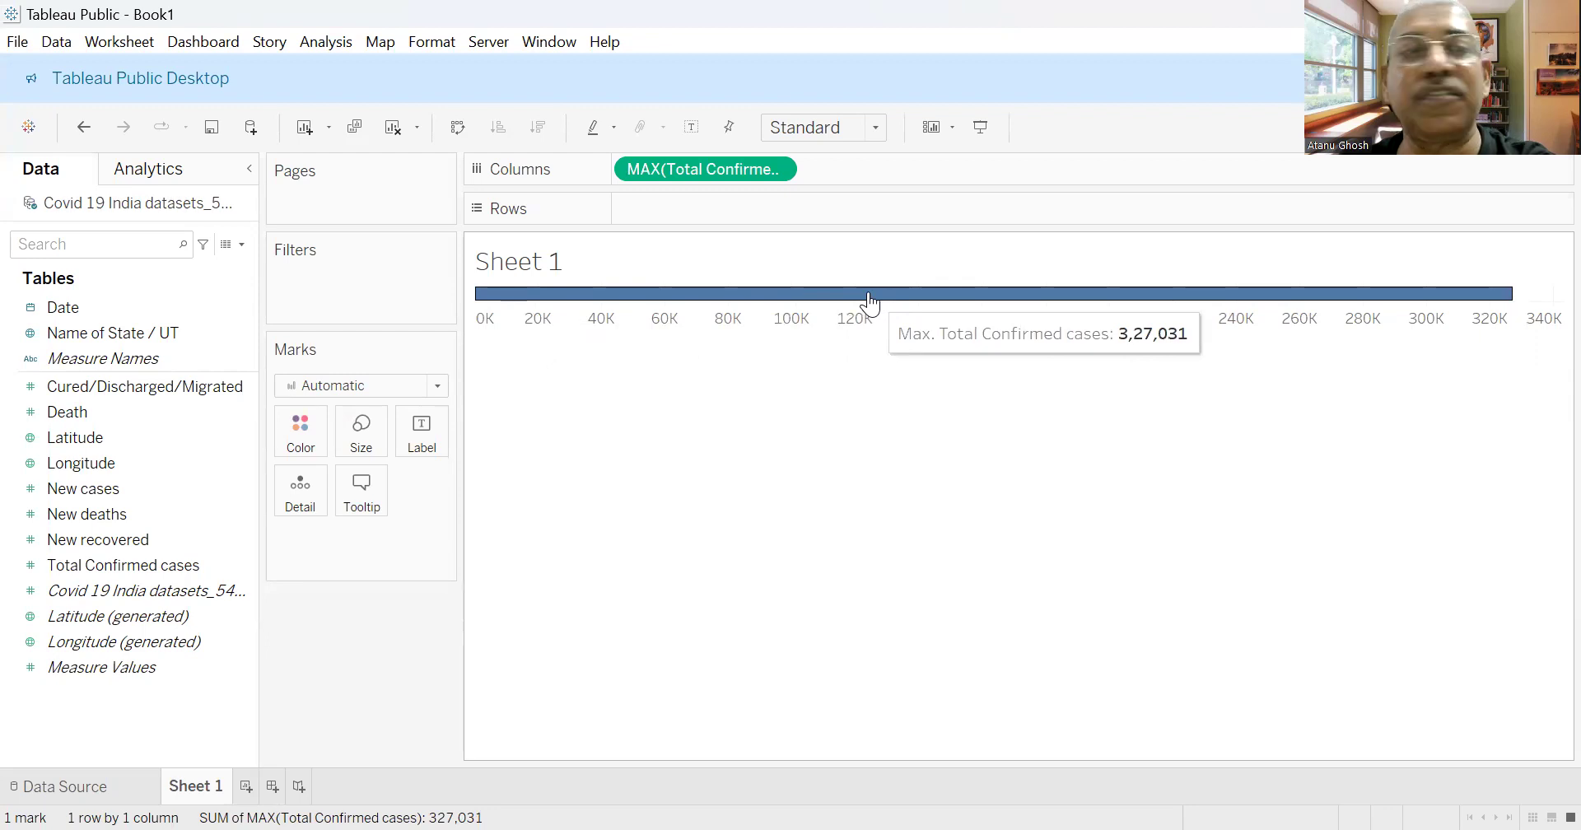
Color the bar by Name of State / UT with all members added, and place the color legend beneath the Marks card.
left_click_drag(115, 333, 304, 432)
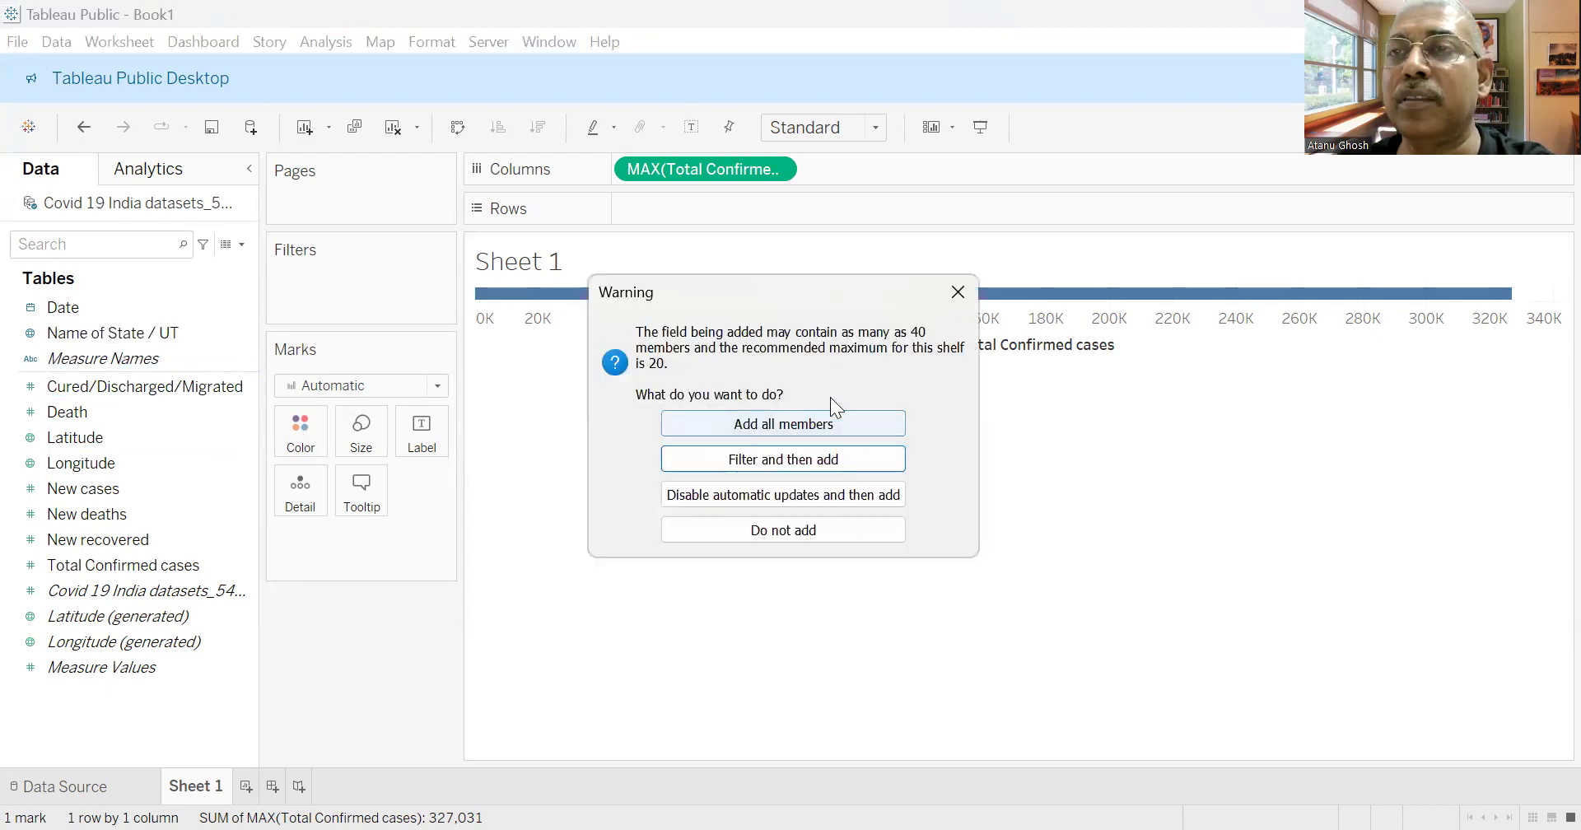
left_click(776, 421)
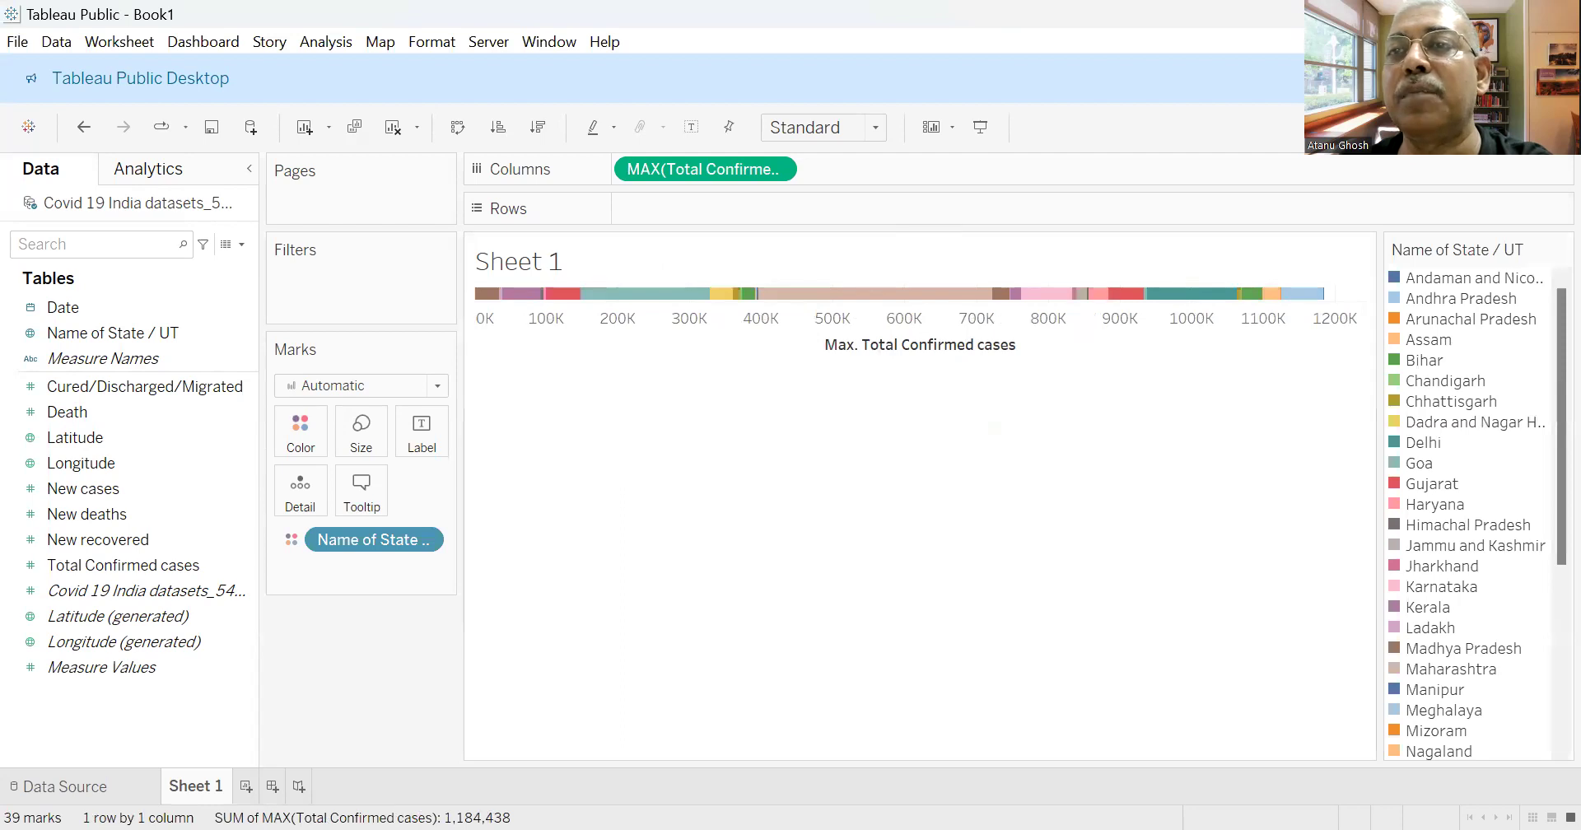
left_click_drag(1449, 250, 343, 657)
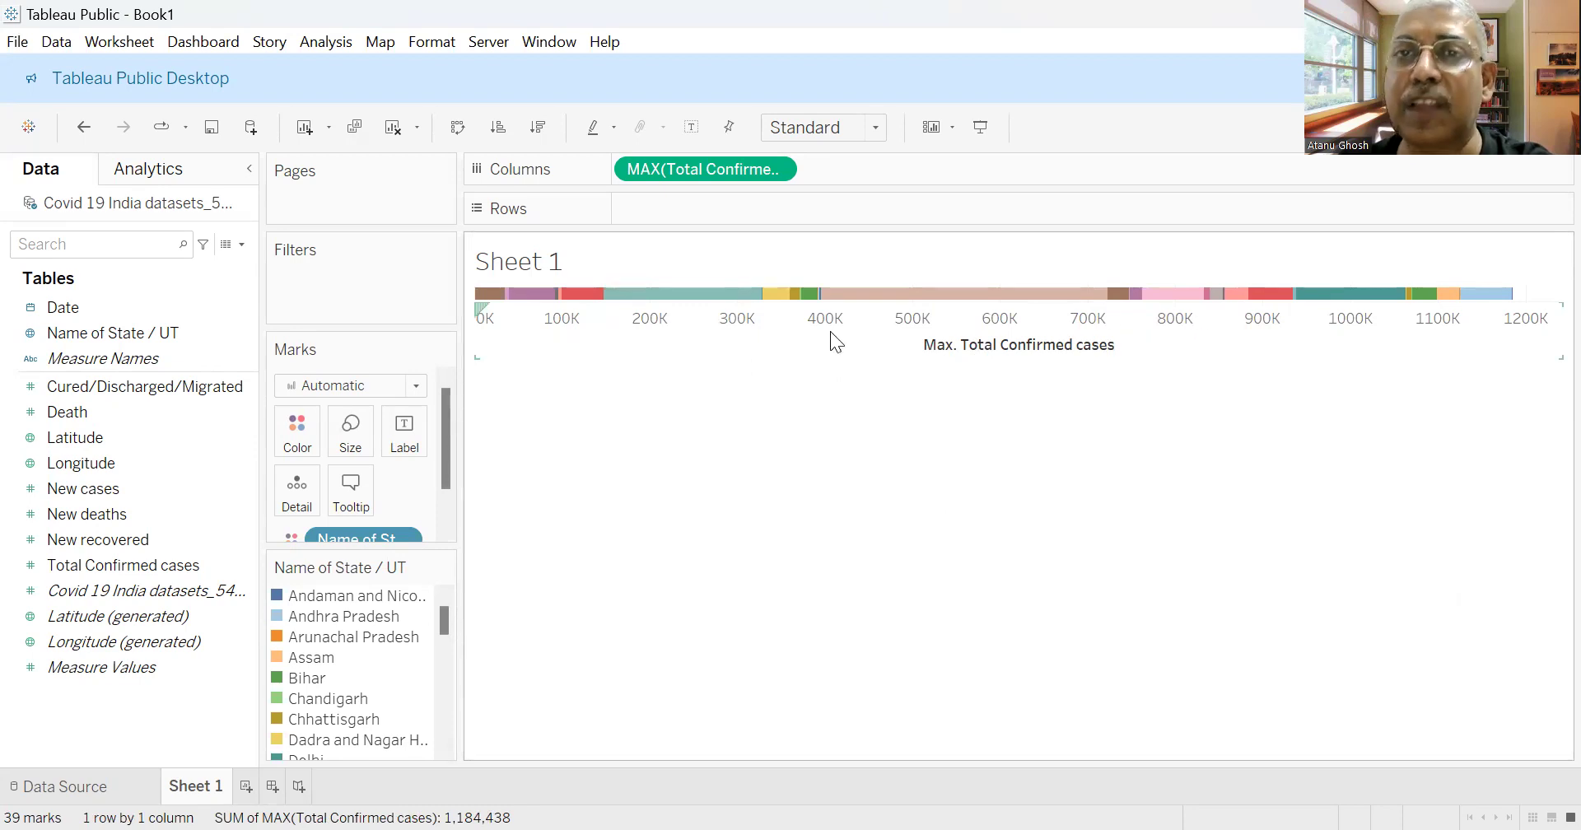
mouse_move(1168, 300)
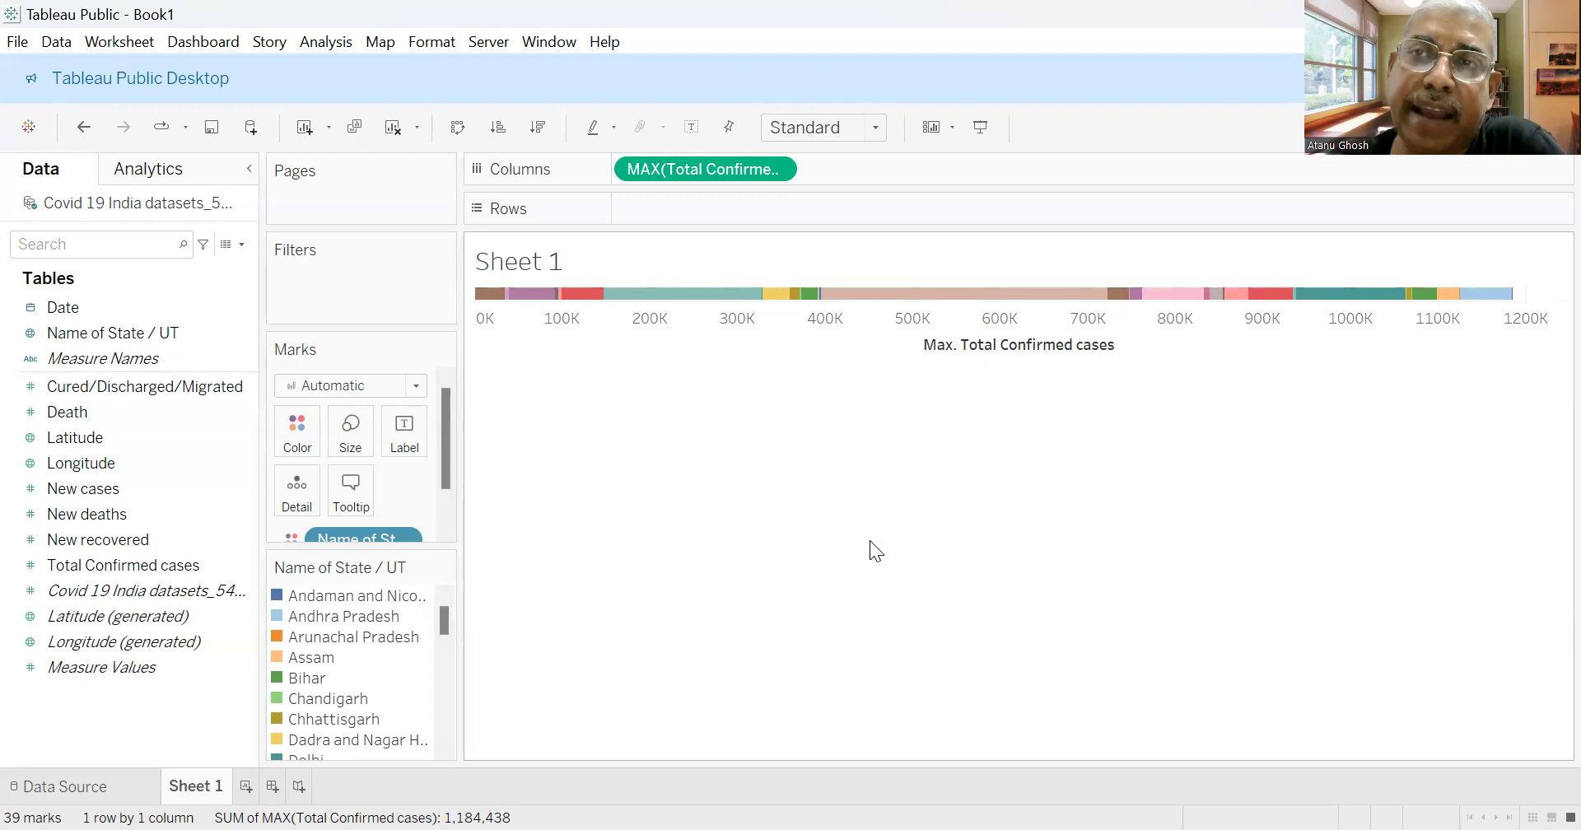
Start a calculated field named Rank and insert the RANK_UNIQUE function in its formula.
left_click(323, 42)
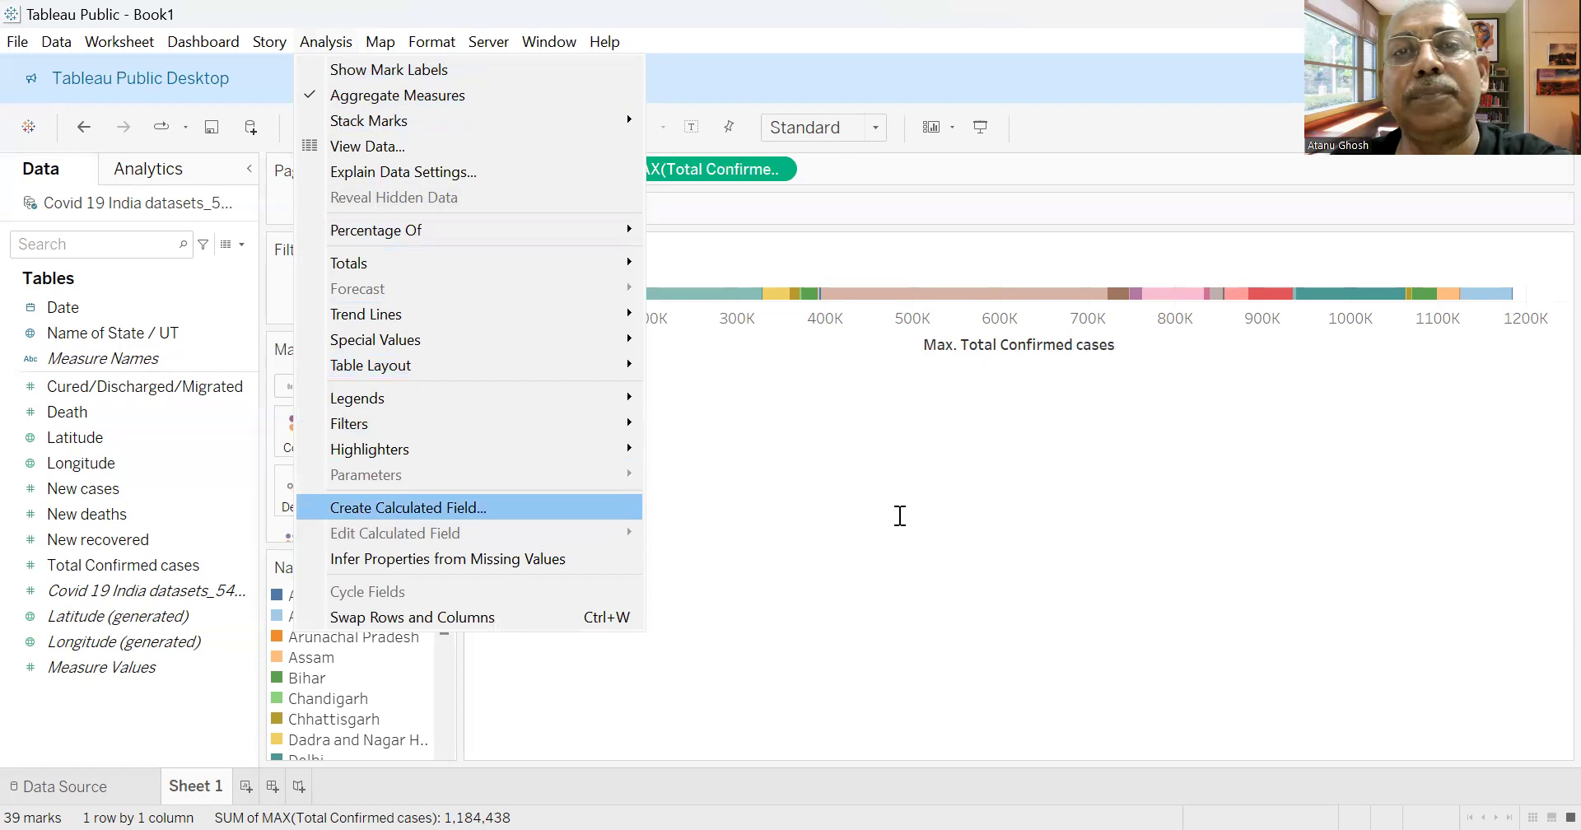
key("Return")
type("Rank")
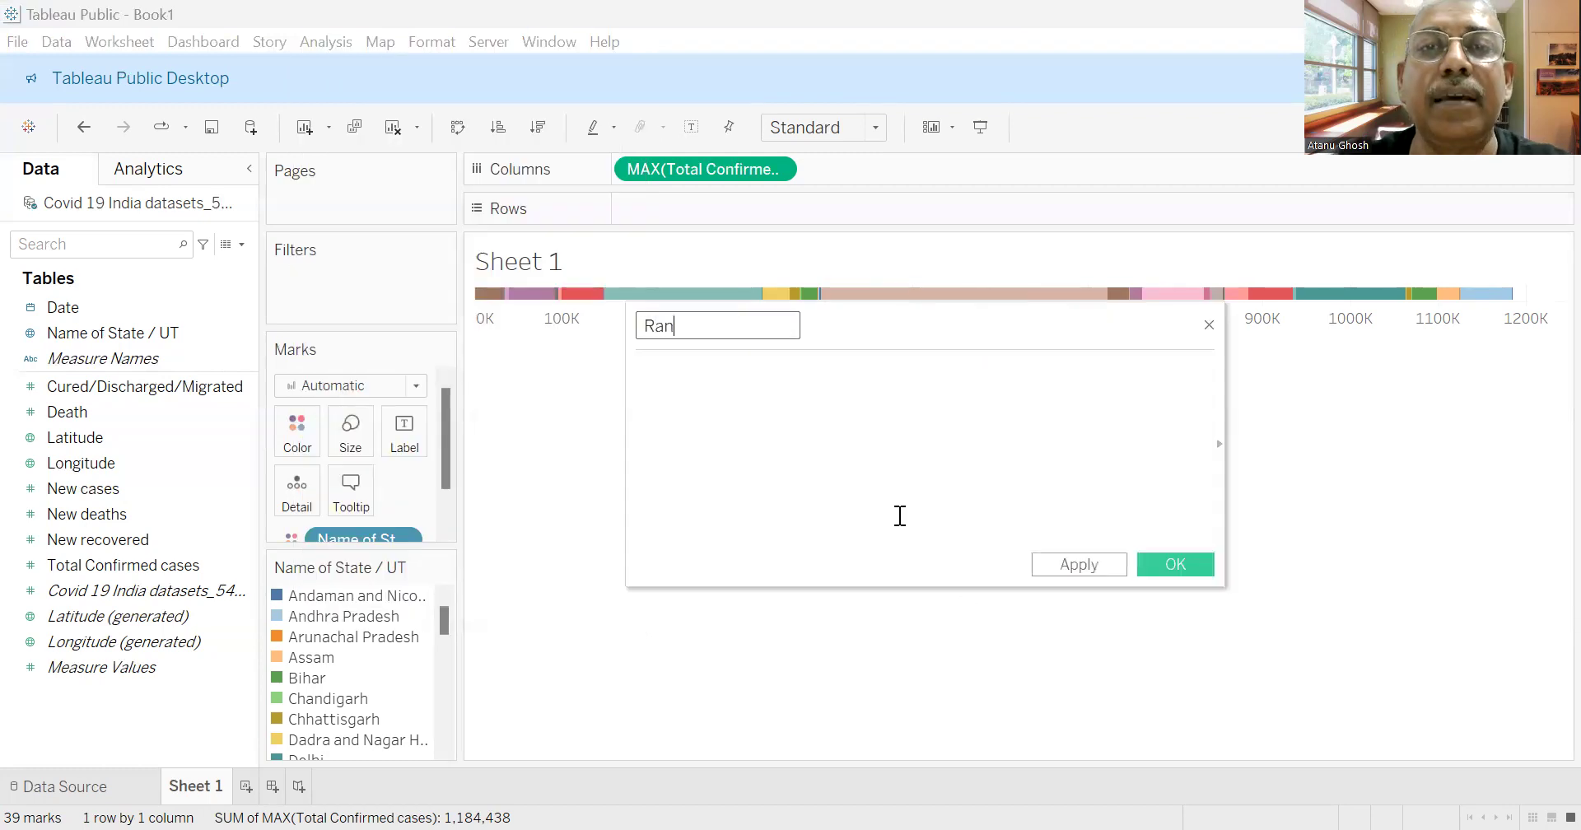
left_click(713, 387)
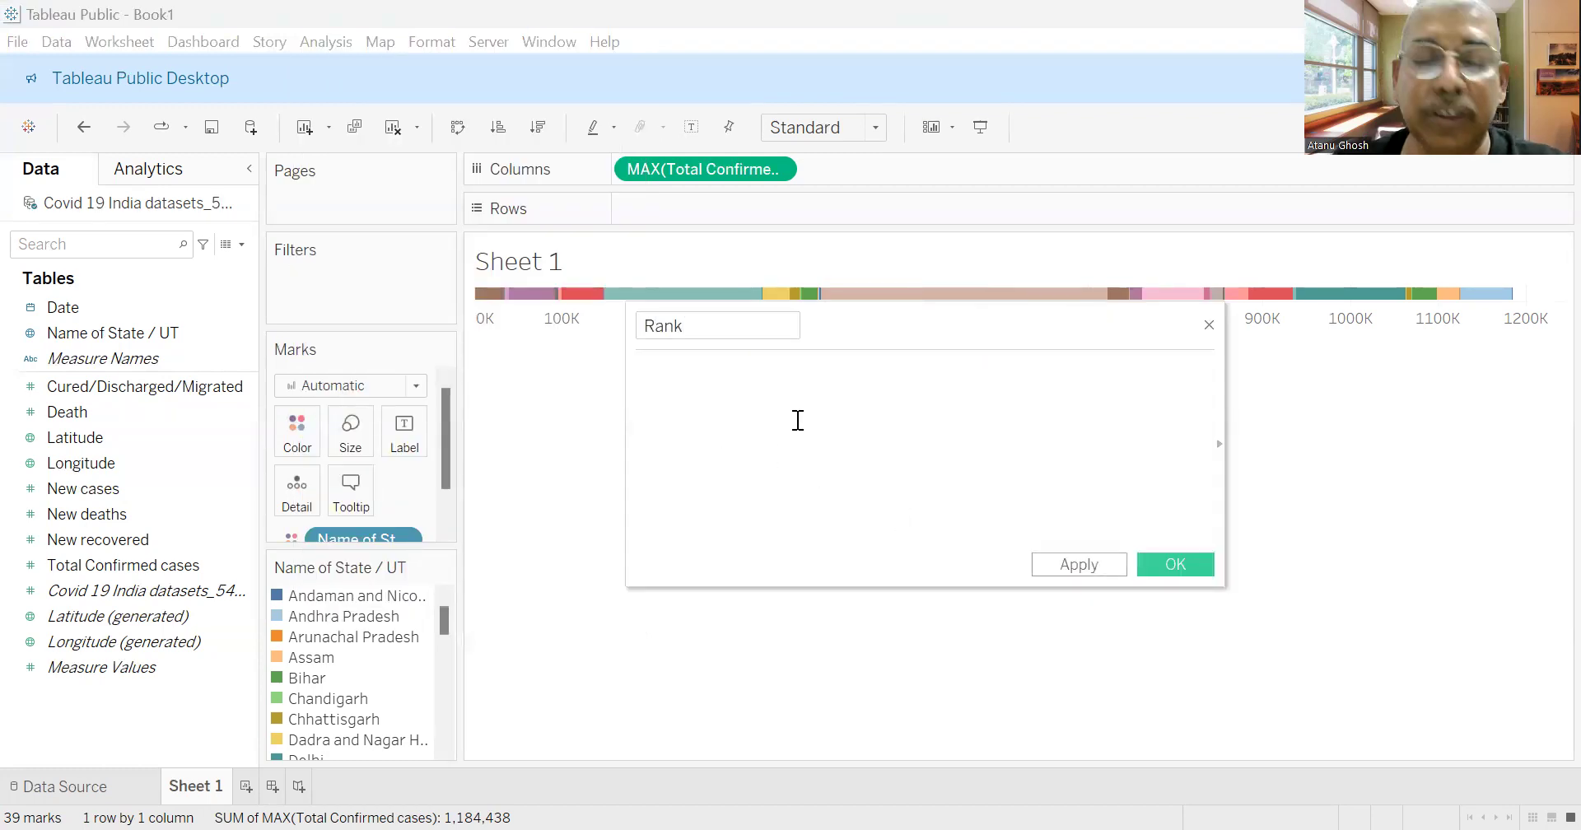
type("RAN")
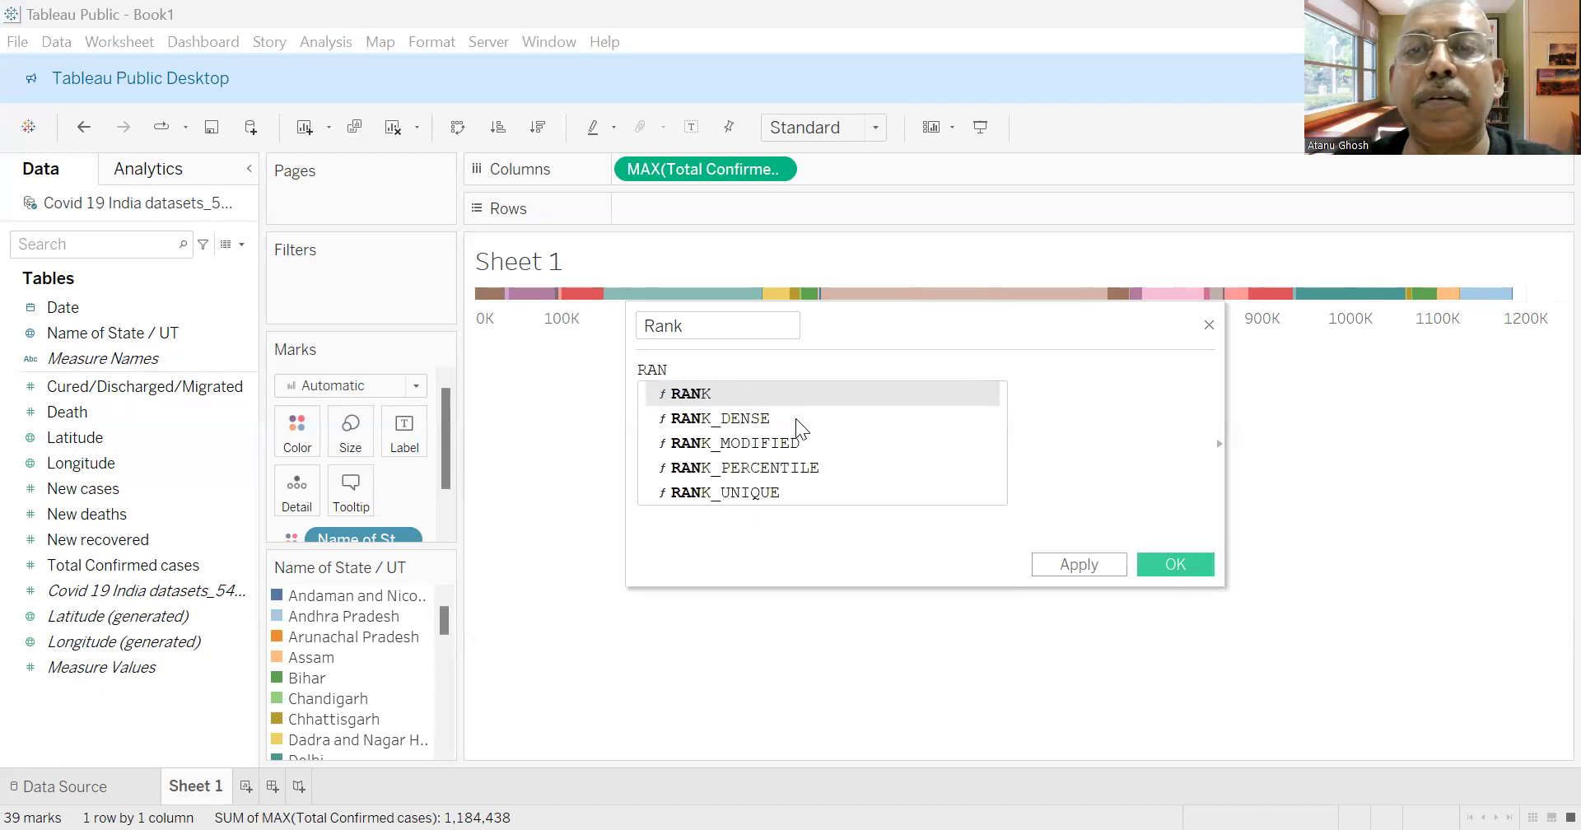
double_click(756, 497)
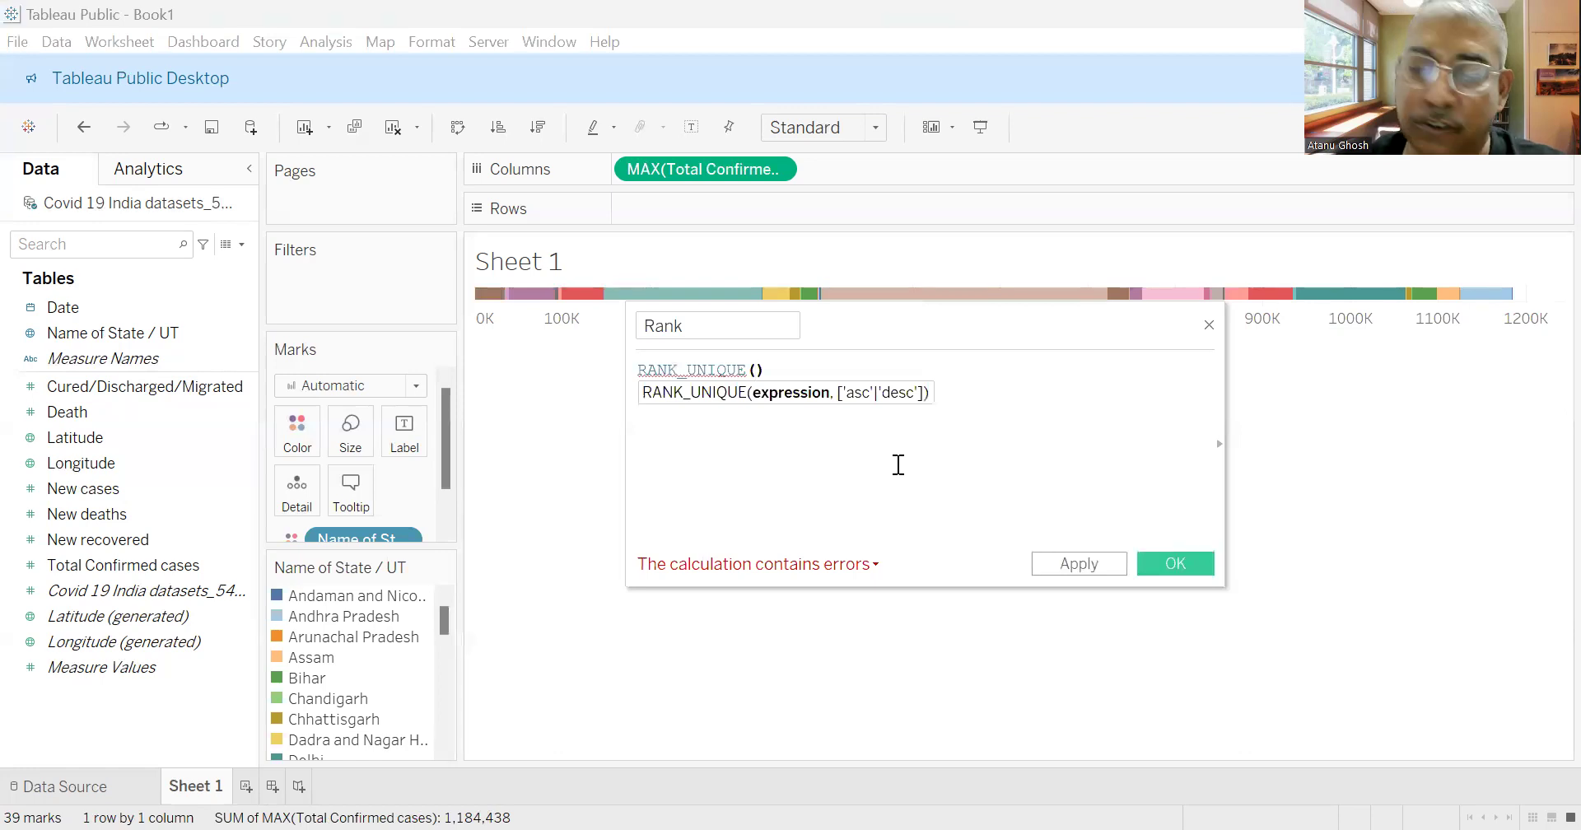
Complete the Rank formula as RANK_UNIQUE(MAX([Total Confirmed cases]),'desc') and save the calculated field.
type("MA")
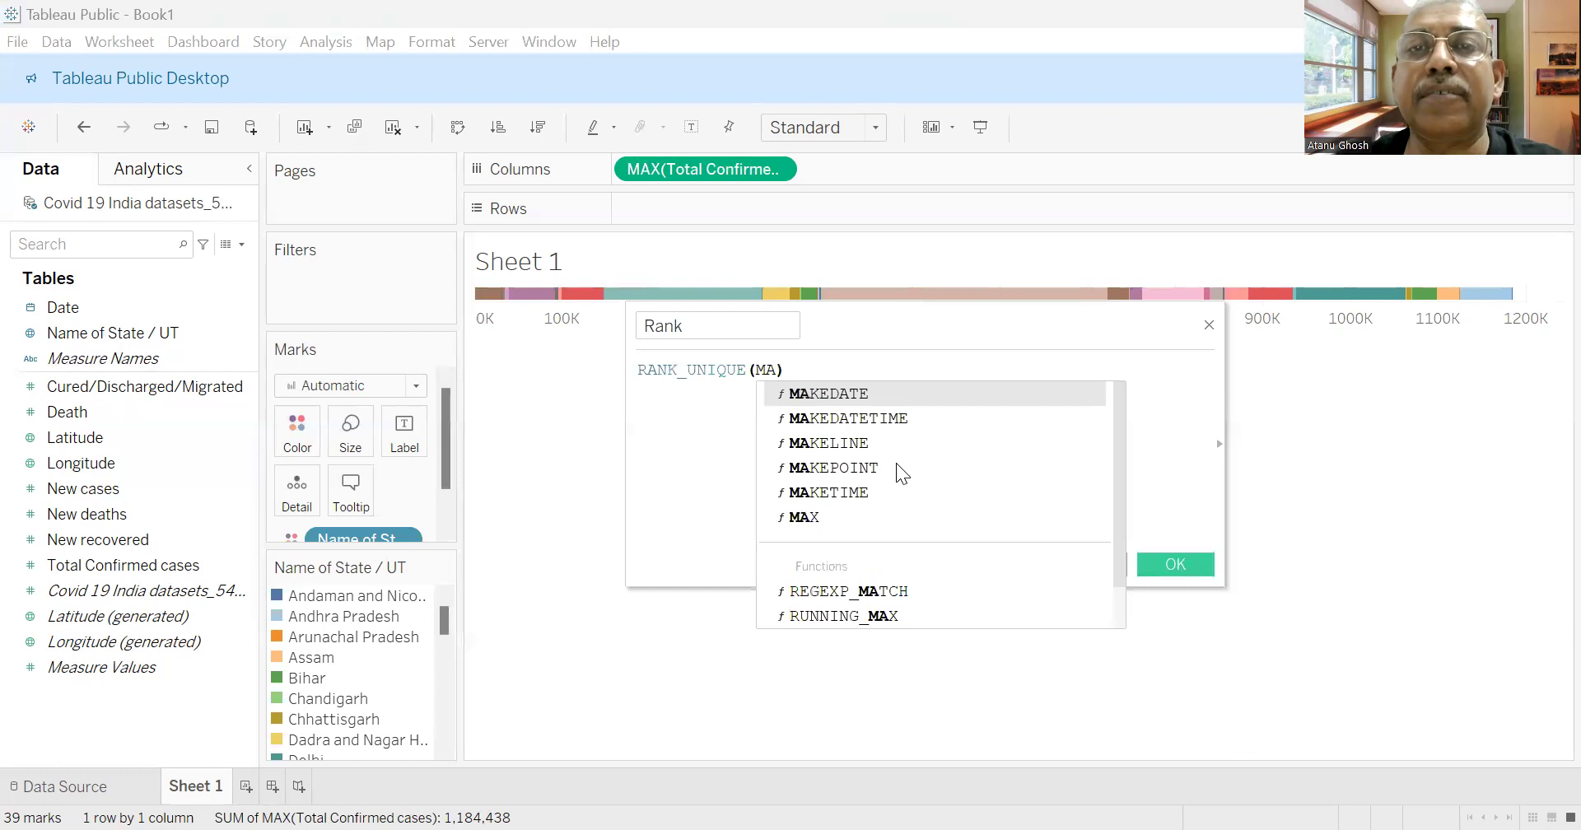
type("X")
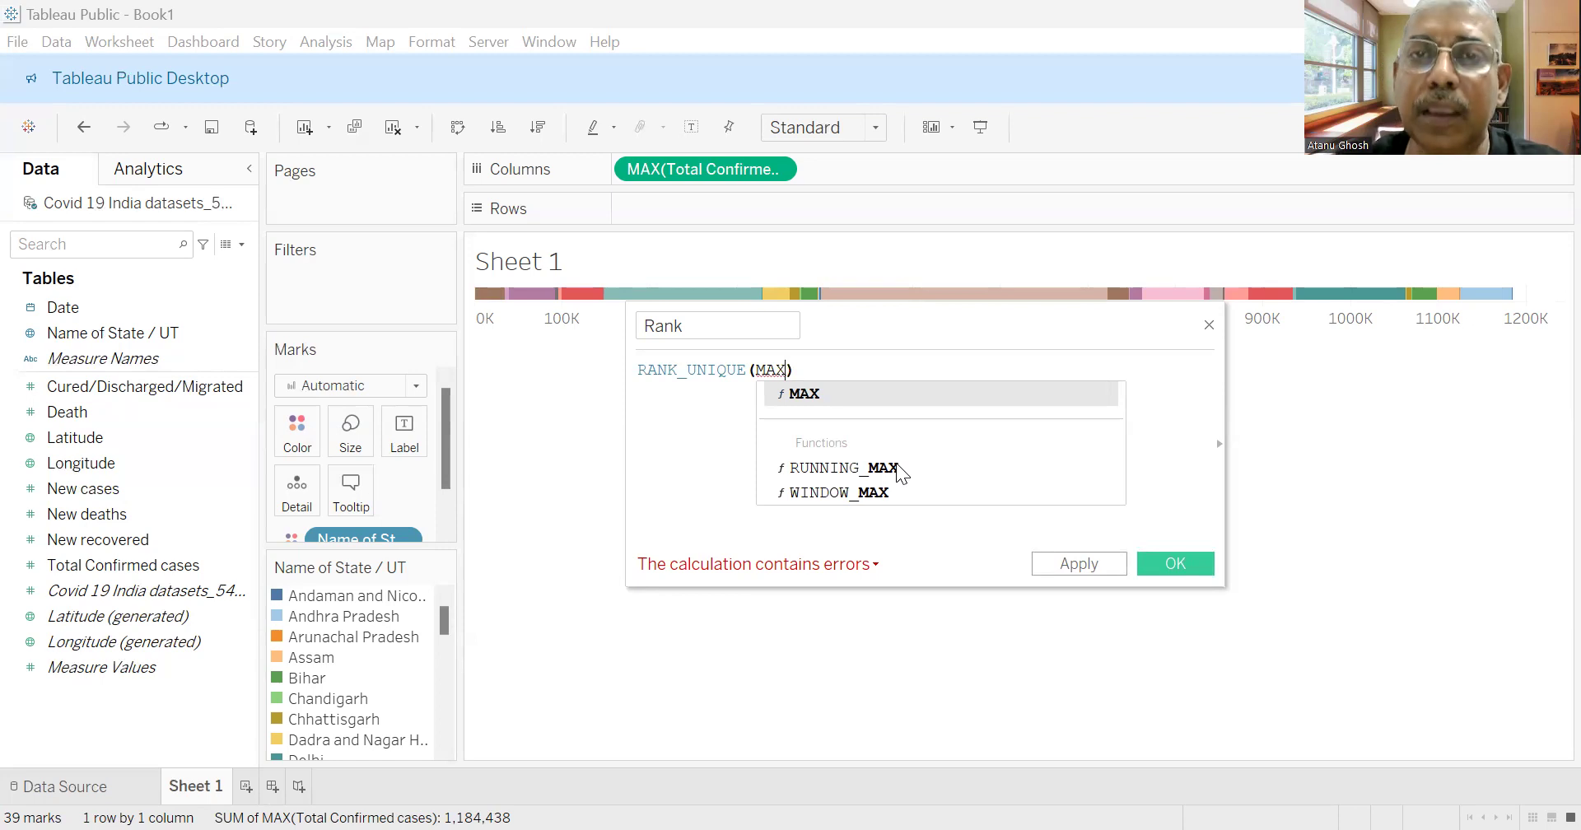
type("(")
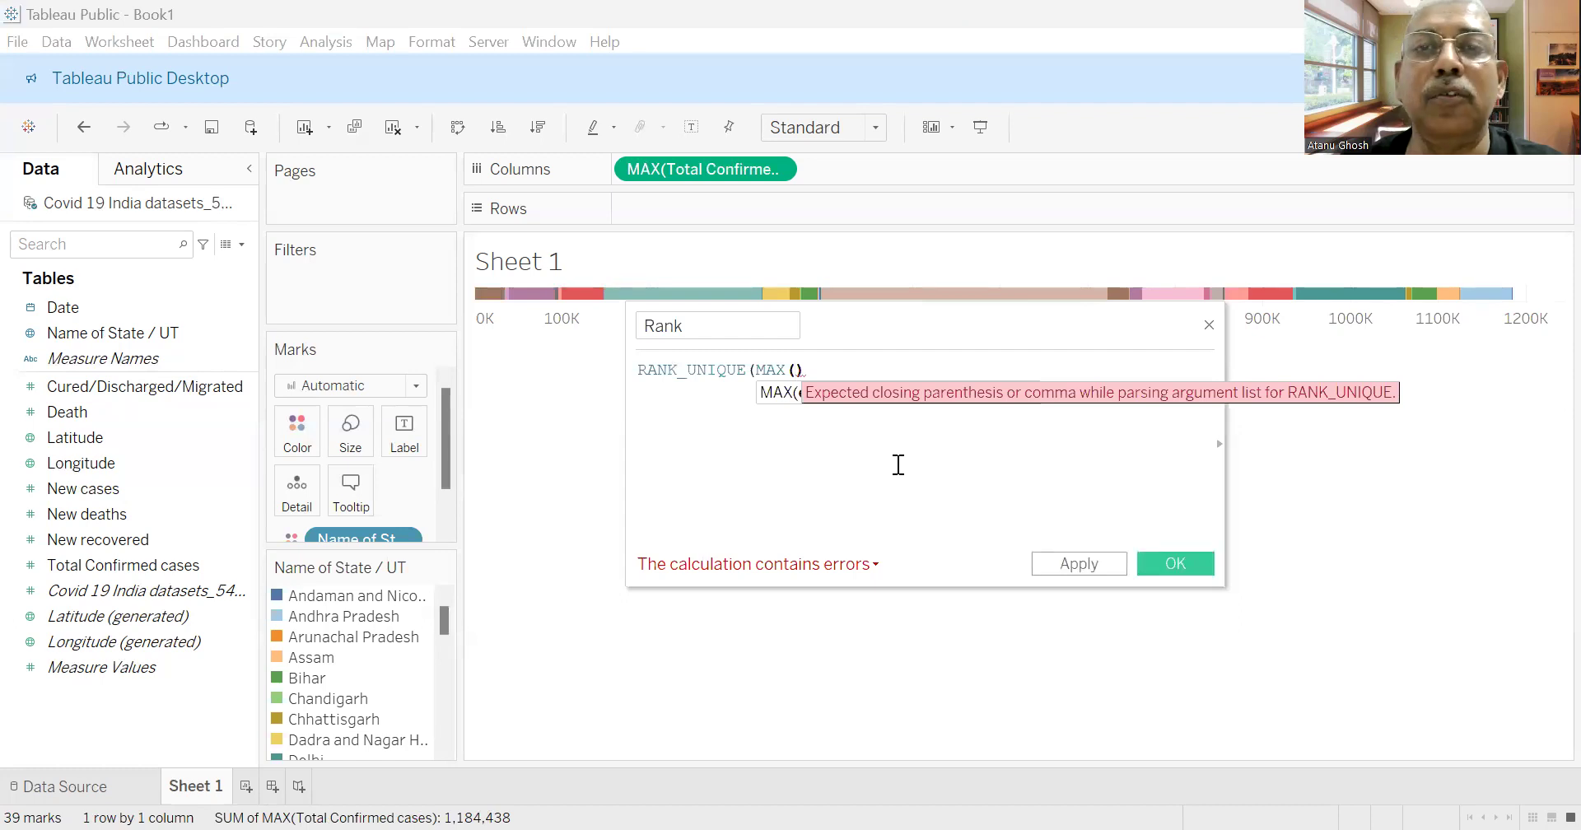
type("t")
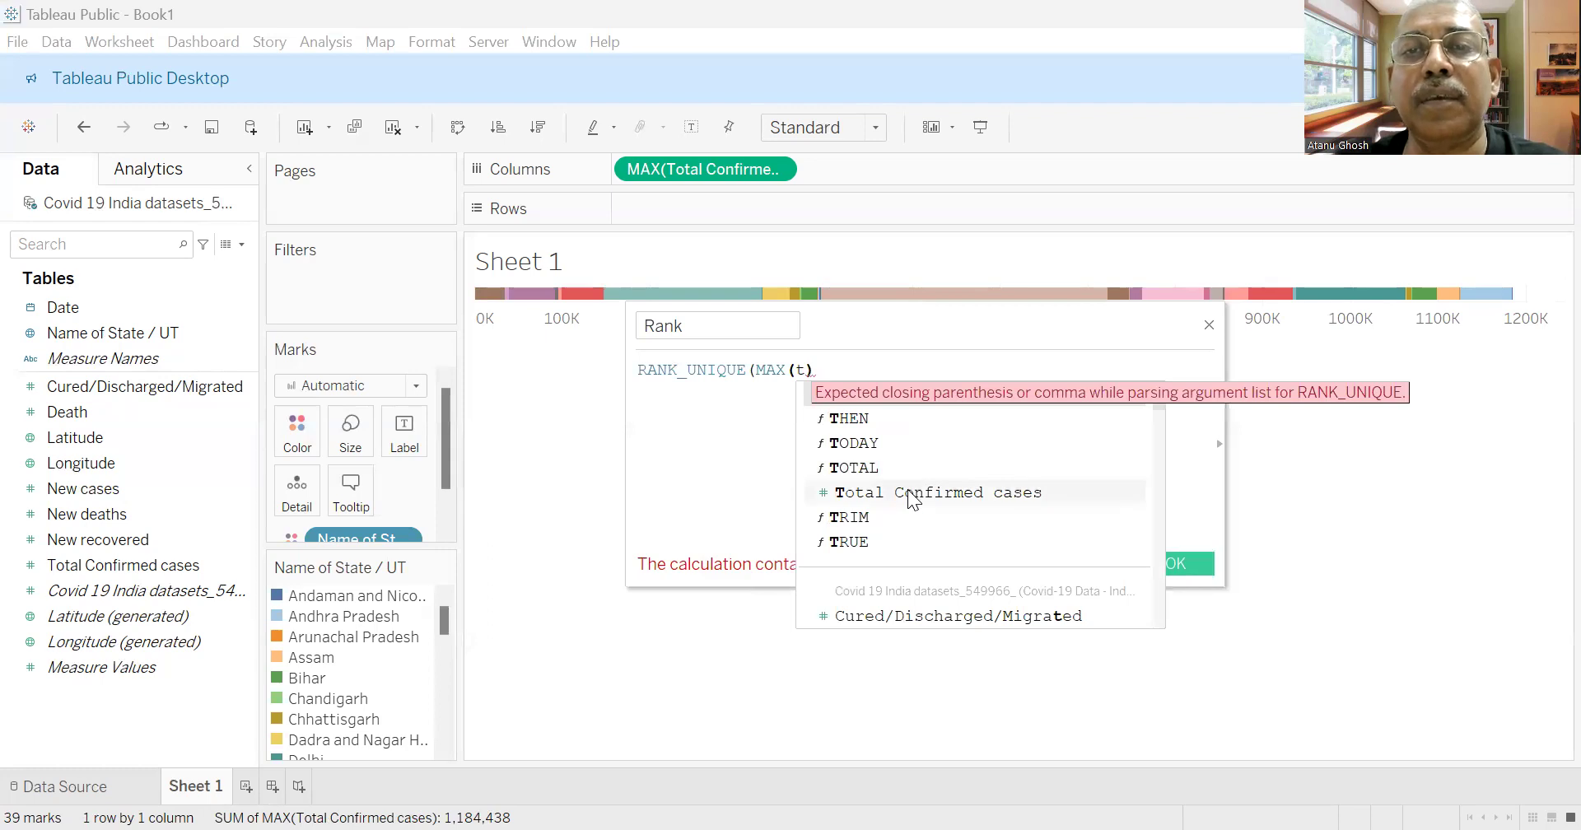
left_click(909, 492)
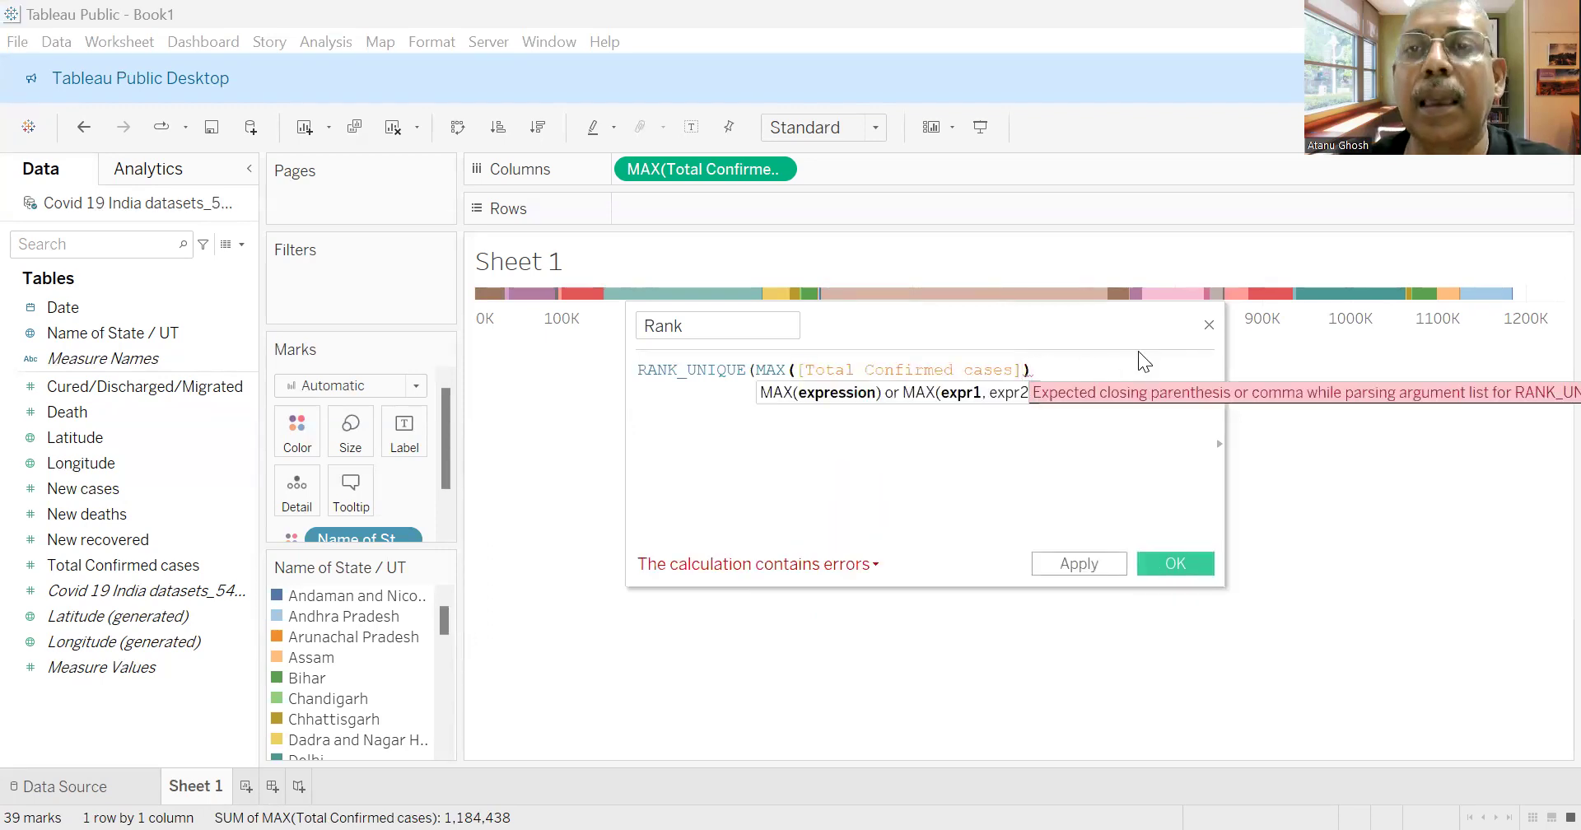
type(")")
type(",'des")
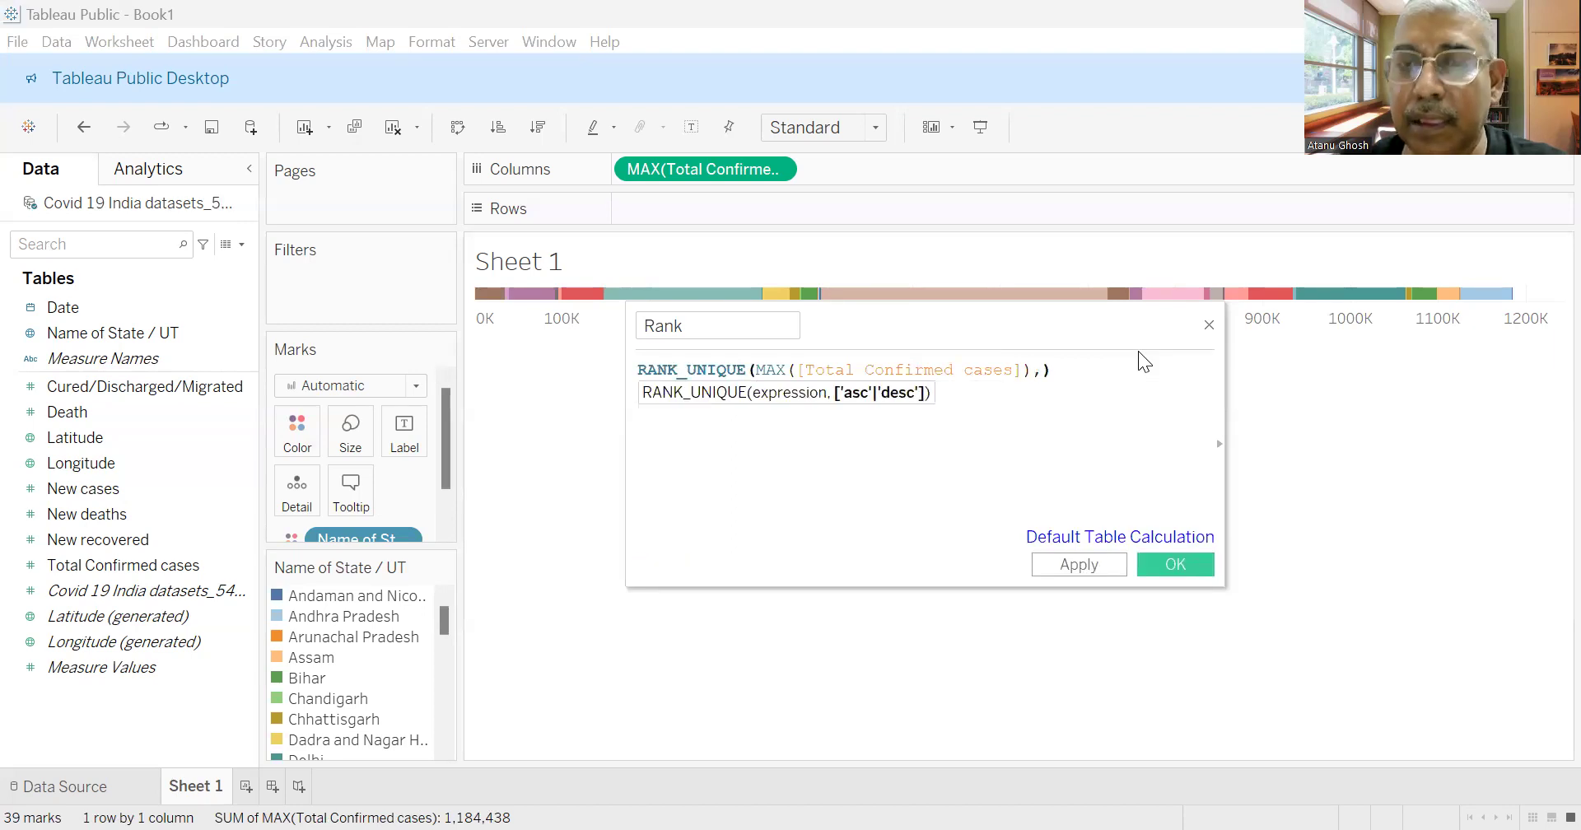
type("c'")
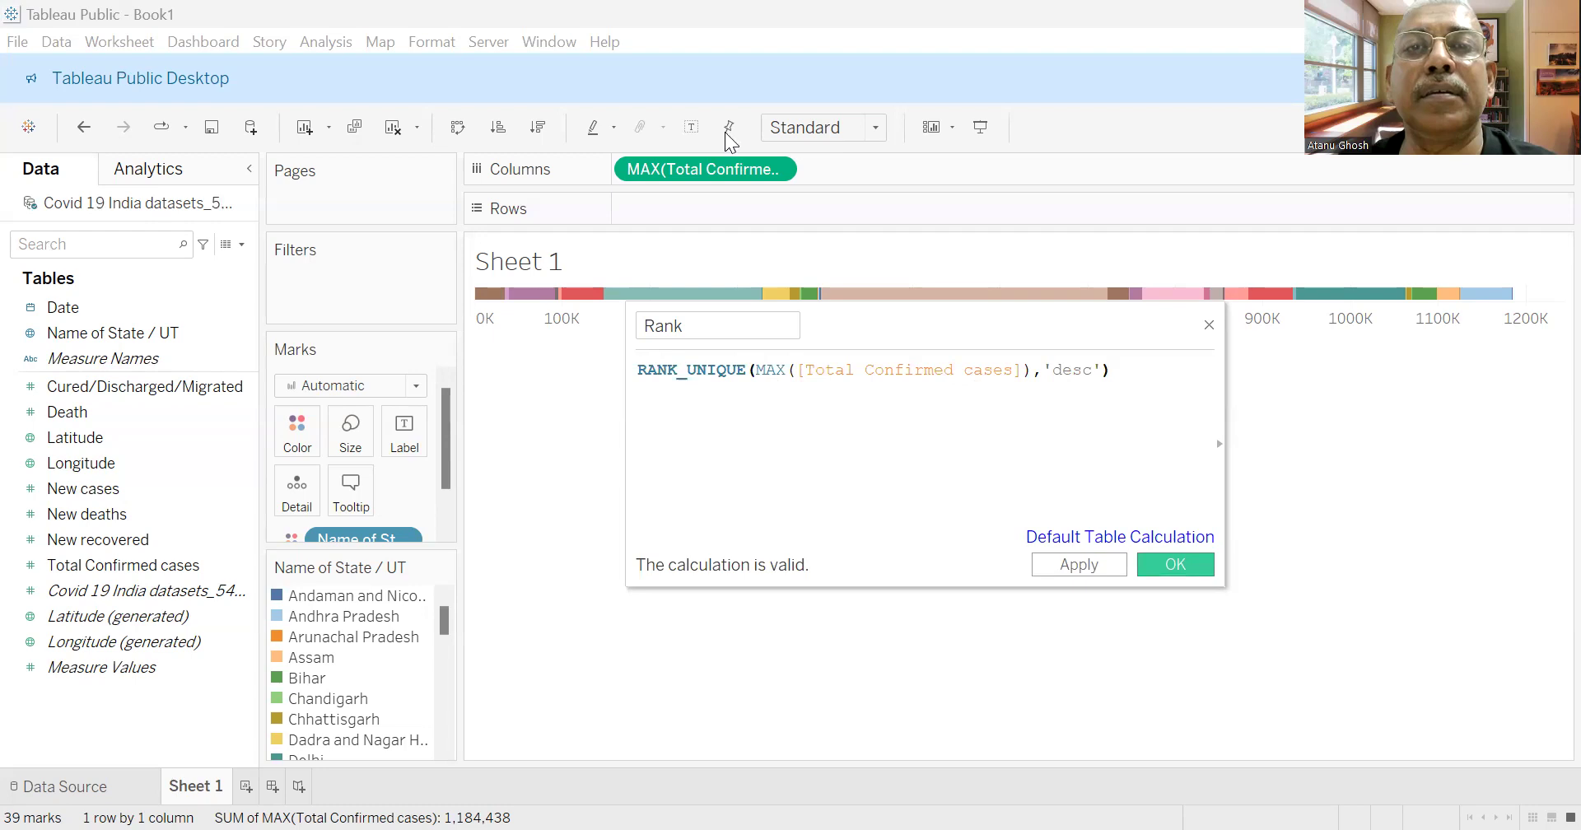
key("Return")
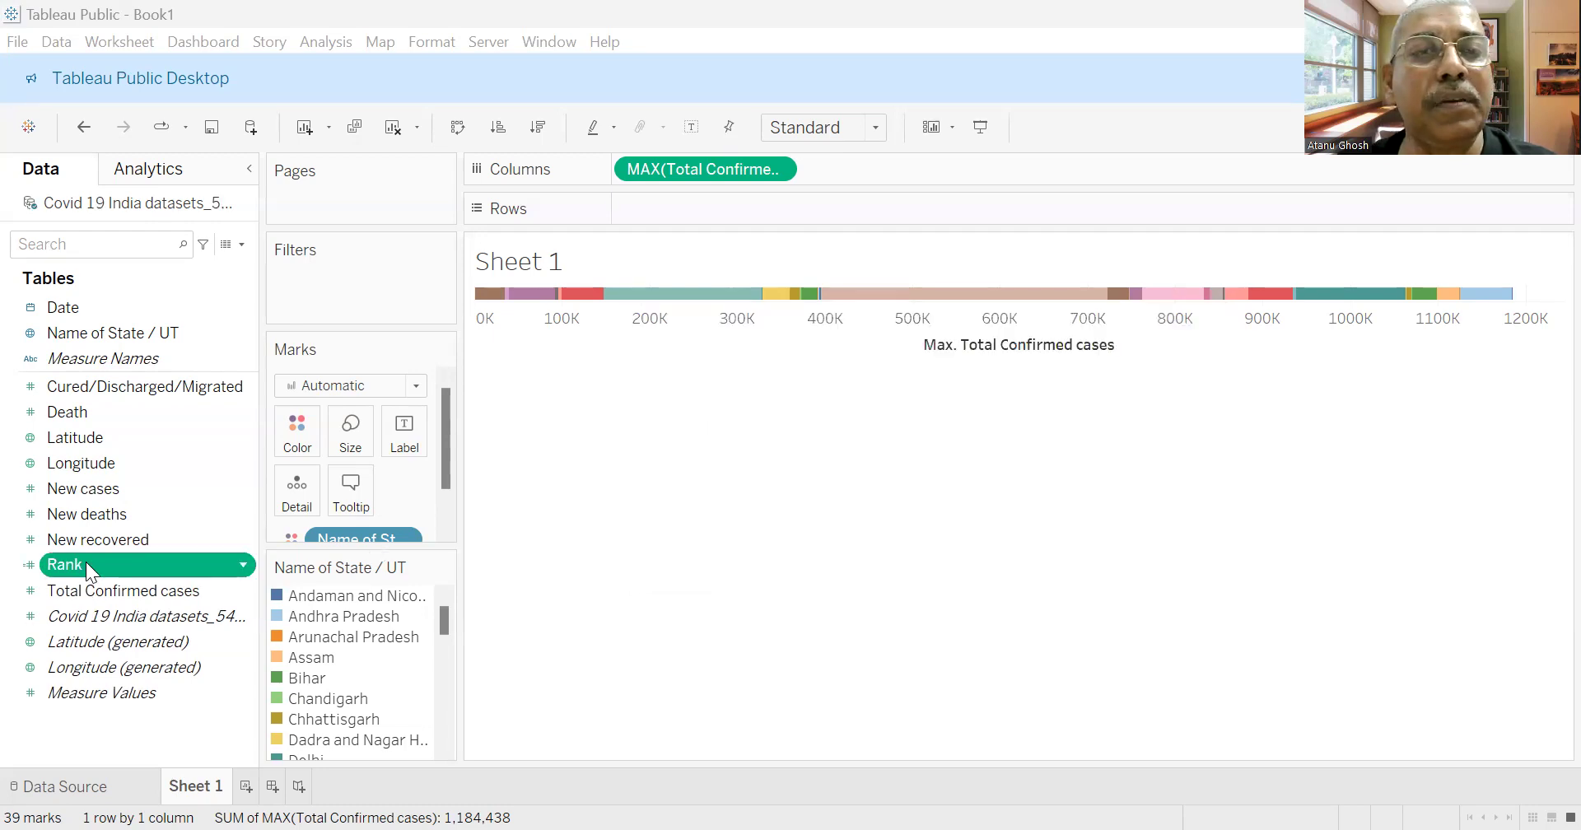
Place the Rank field on Rows and fit the chart to Entire View.
left_click_drag(506, 335, 673, 204)
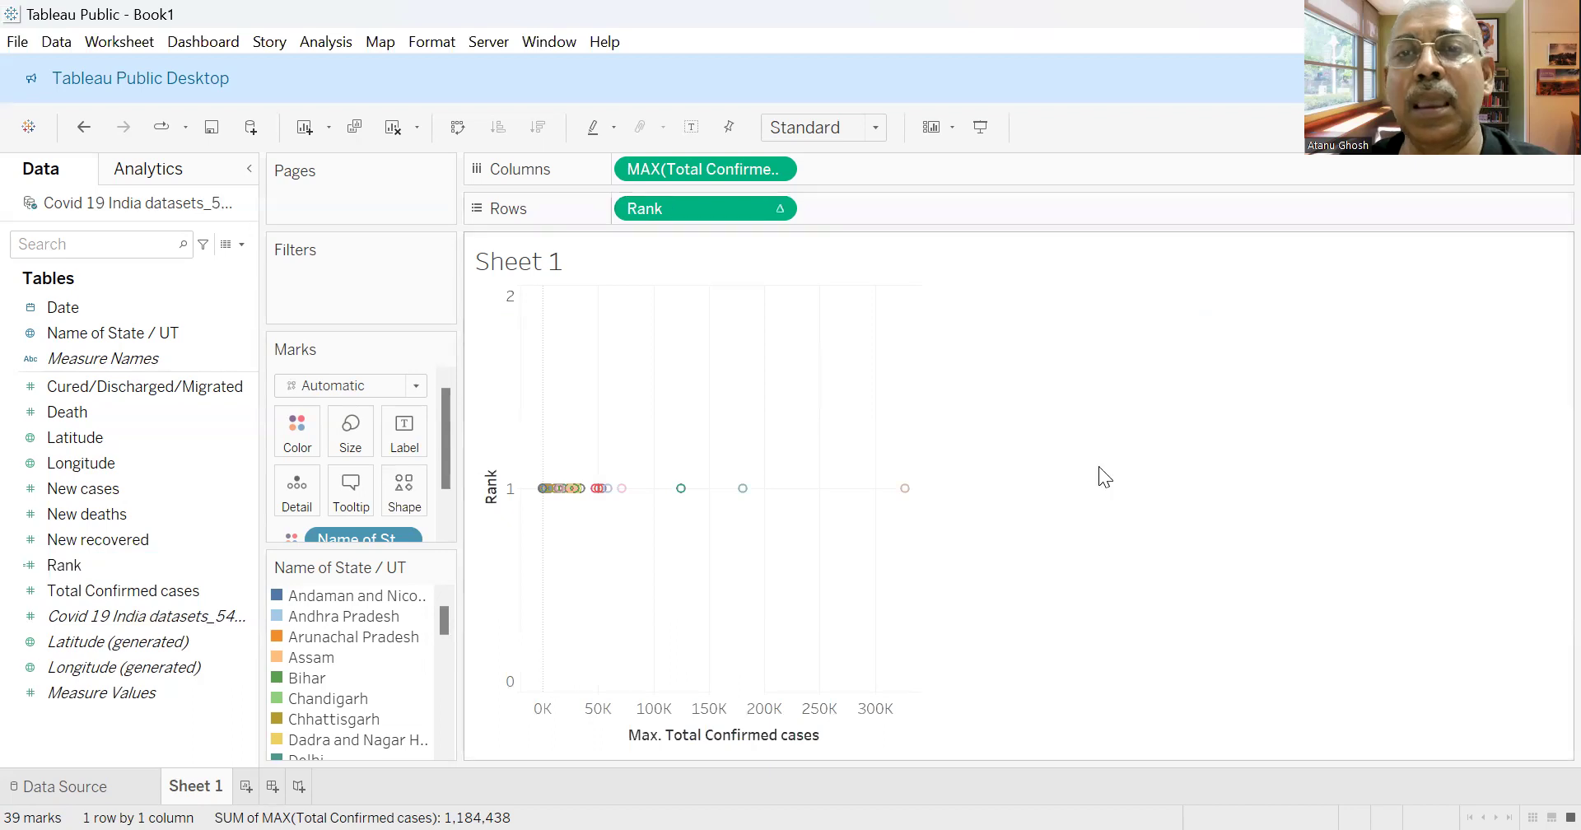
left_click(873, 128)
left_click(835, 216)
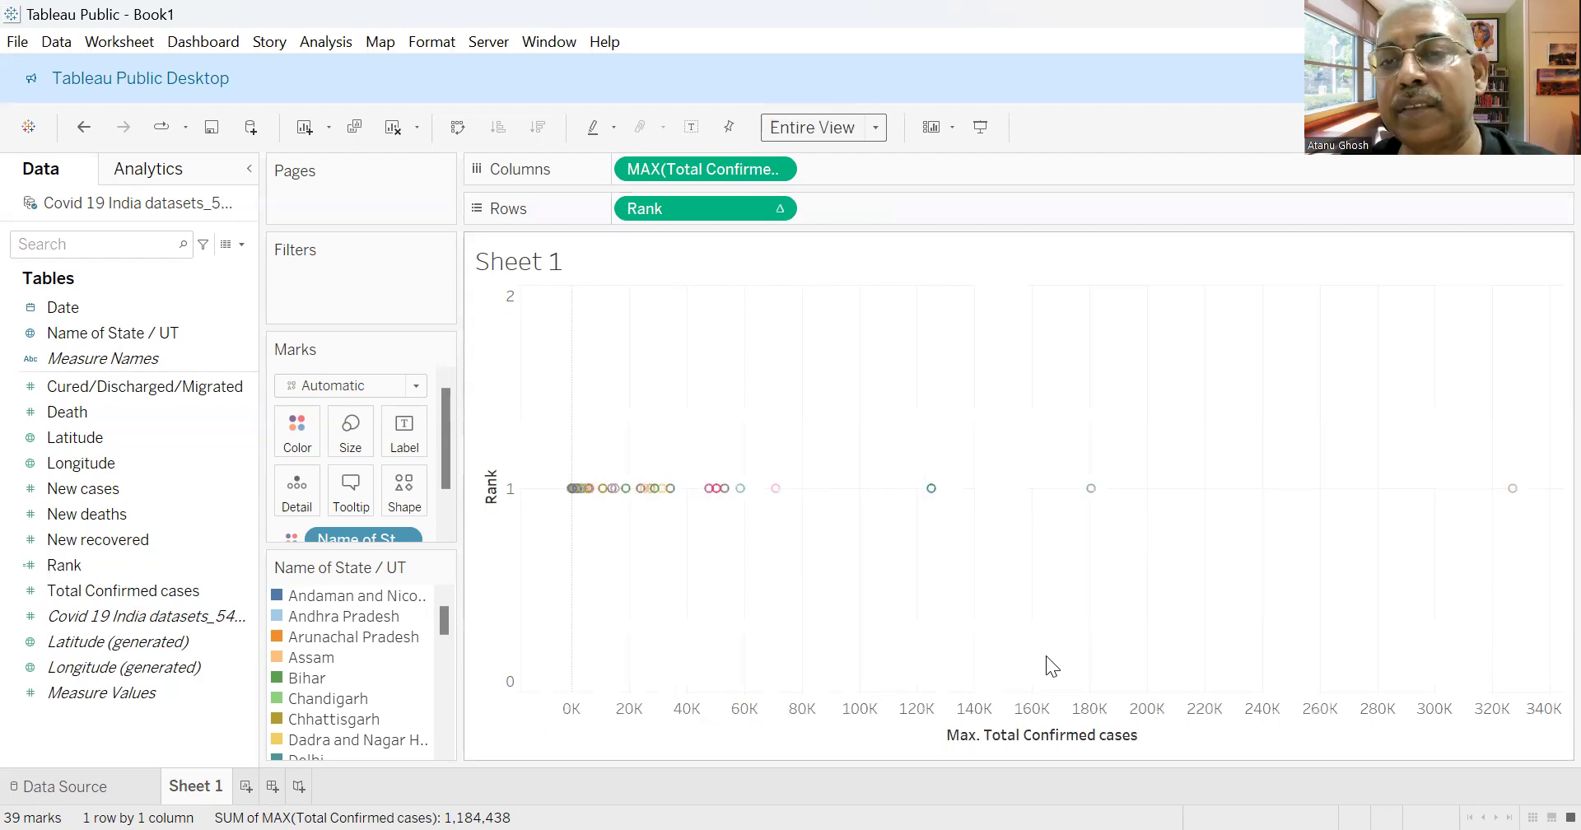
mouse_move(1516, 490)
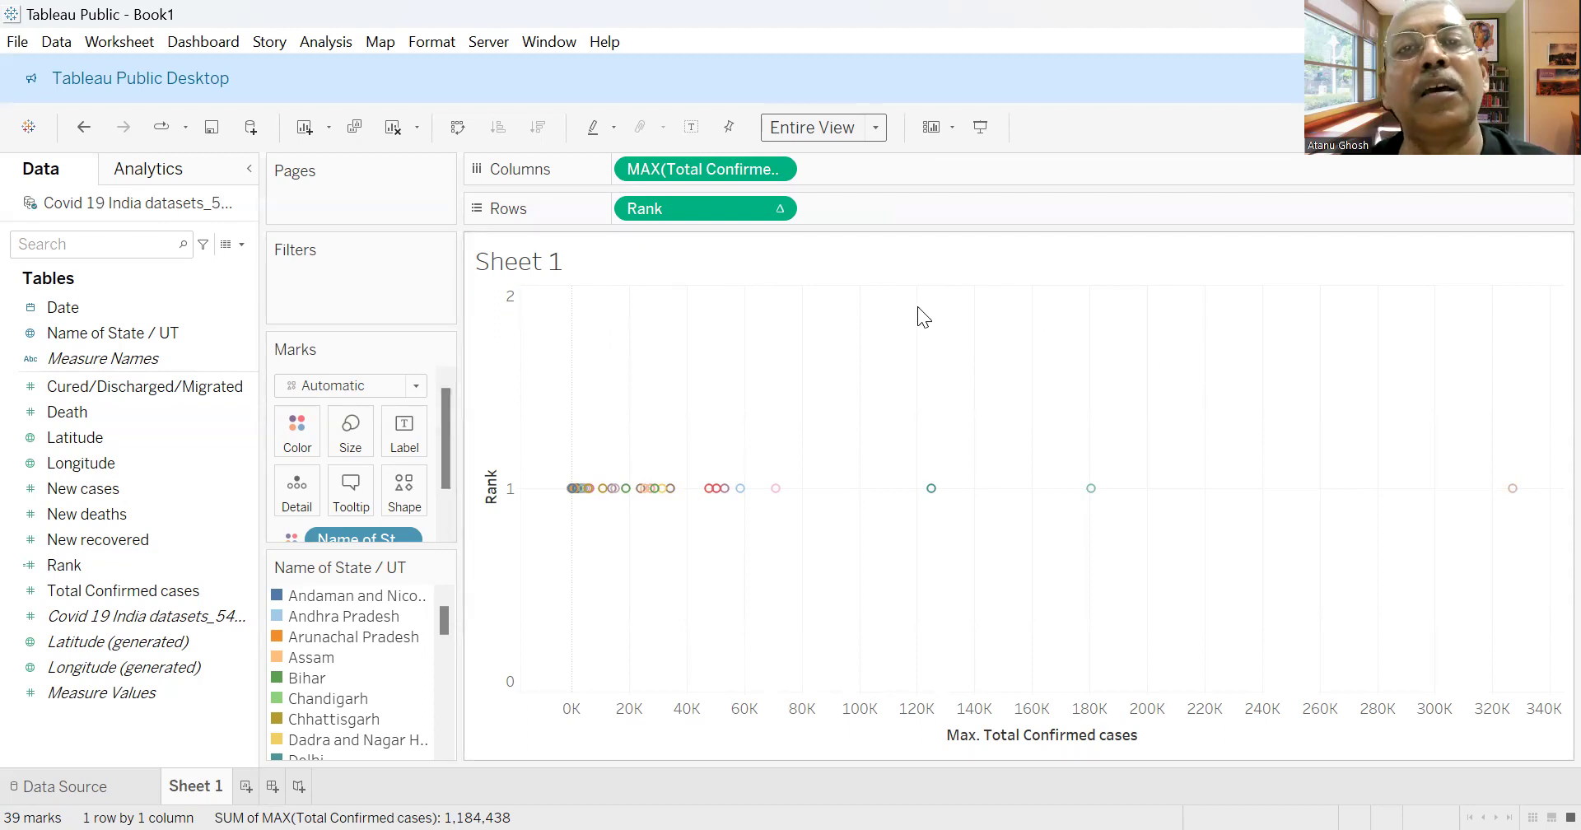
Compute Rank on Rows using Name of State / UT and convert it to a discrete field.
left_click(776, 209)
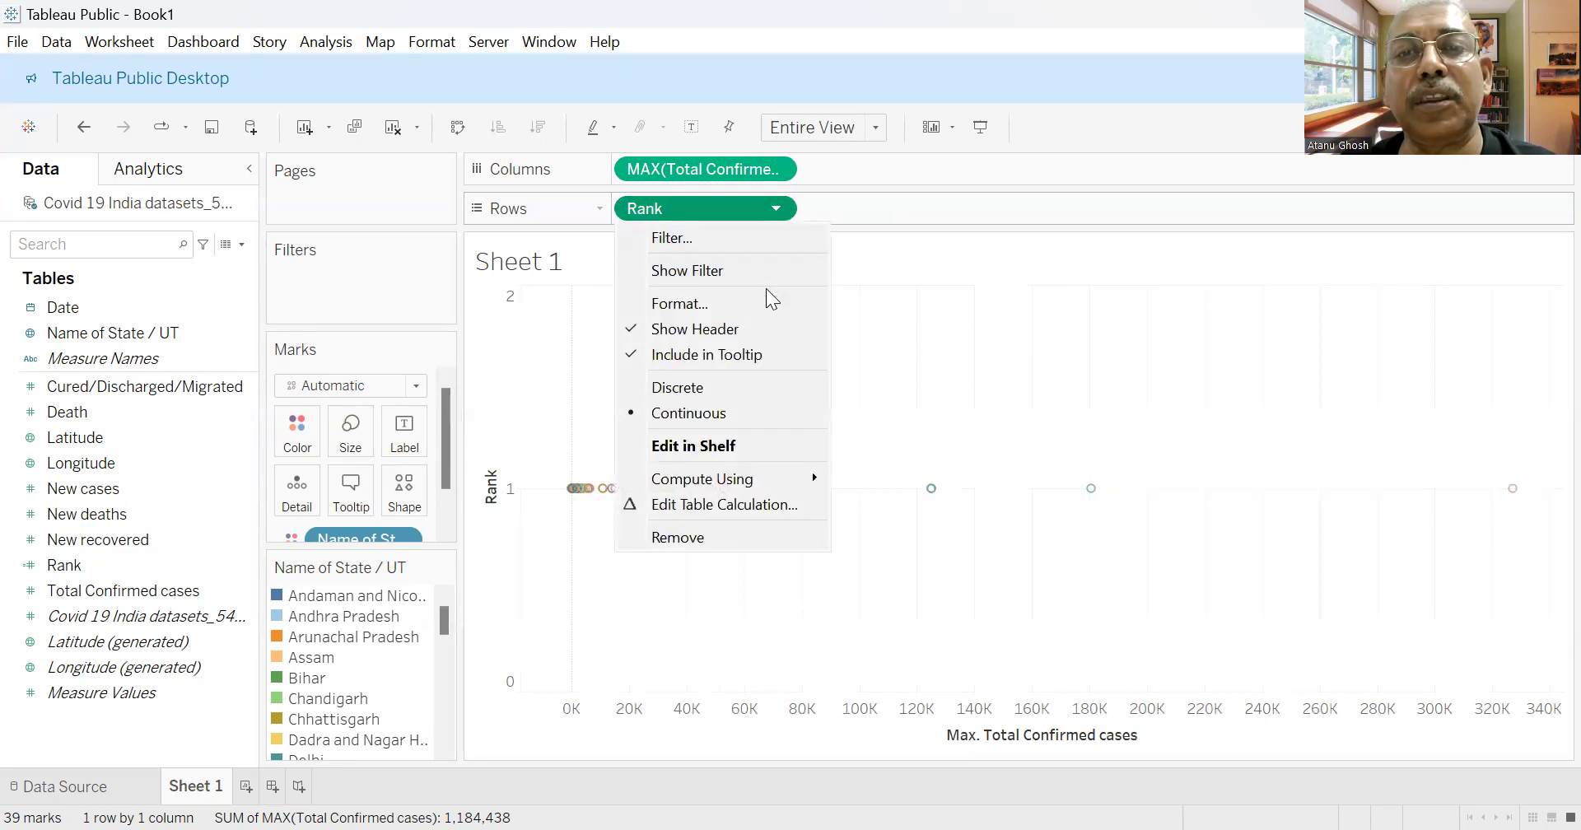
mouse_move(720, 484)
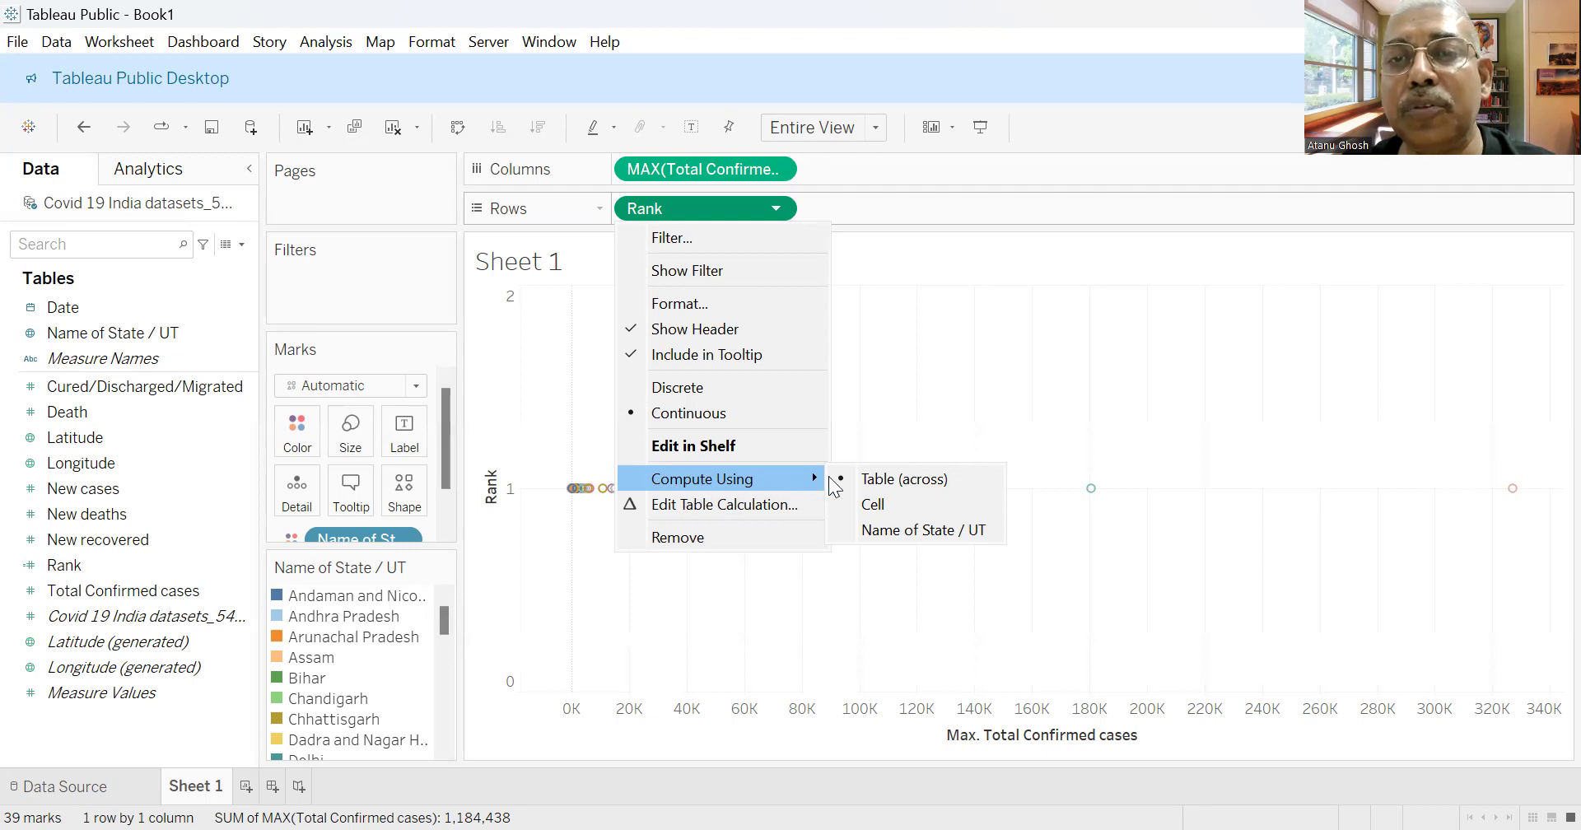
left_click(903, 532)
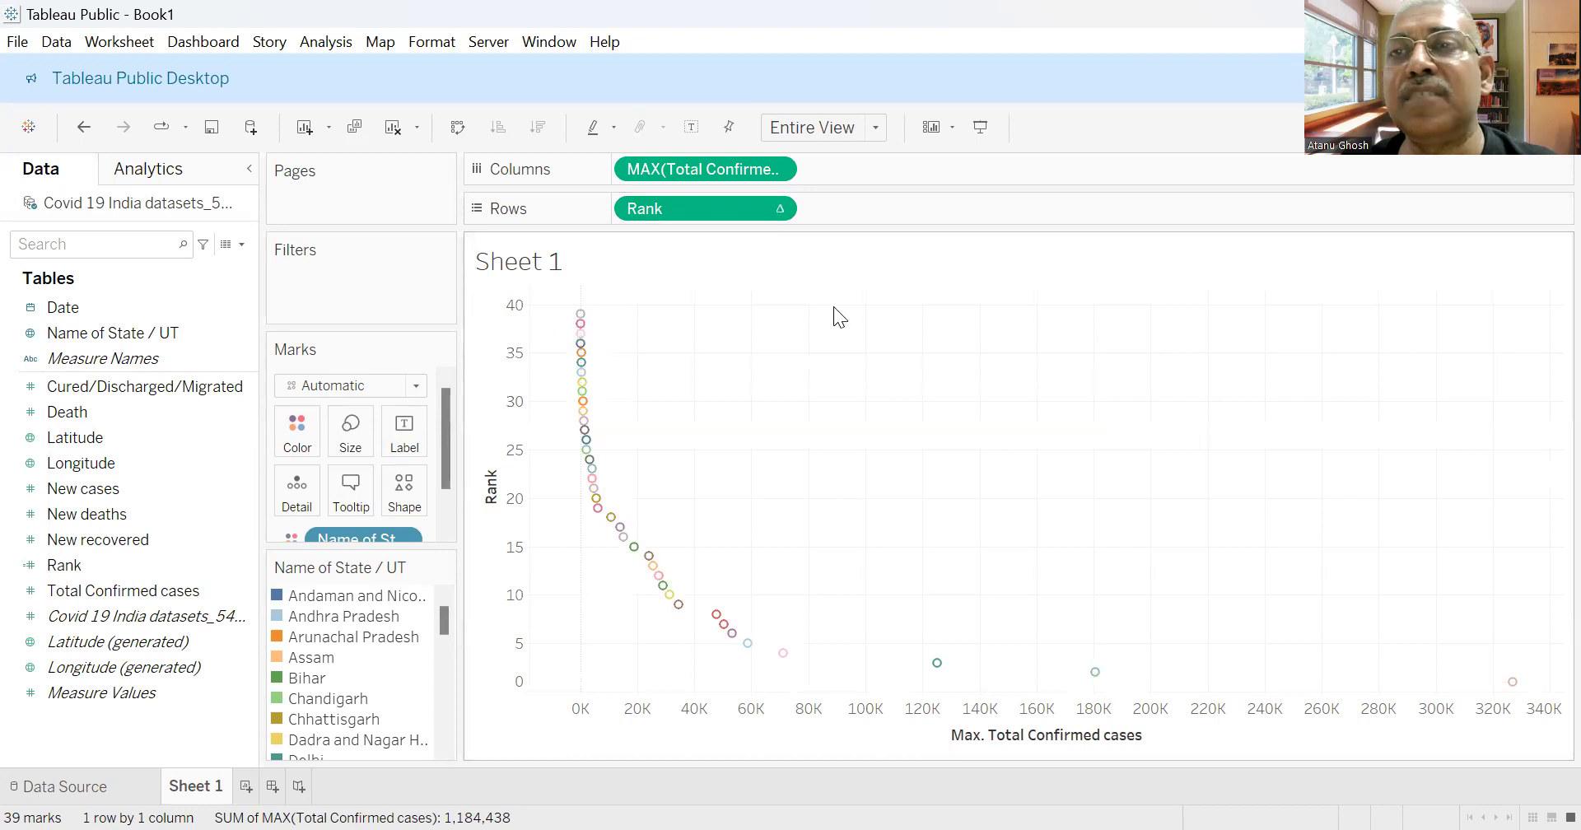
left_click(776, 209)
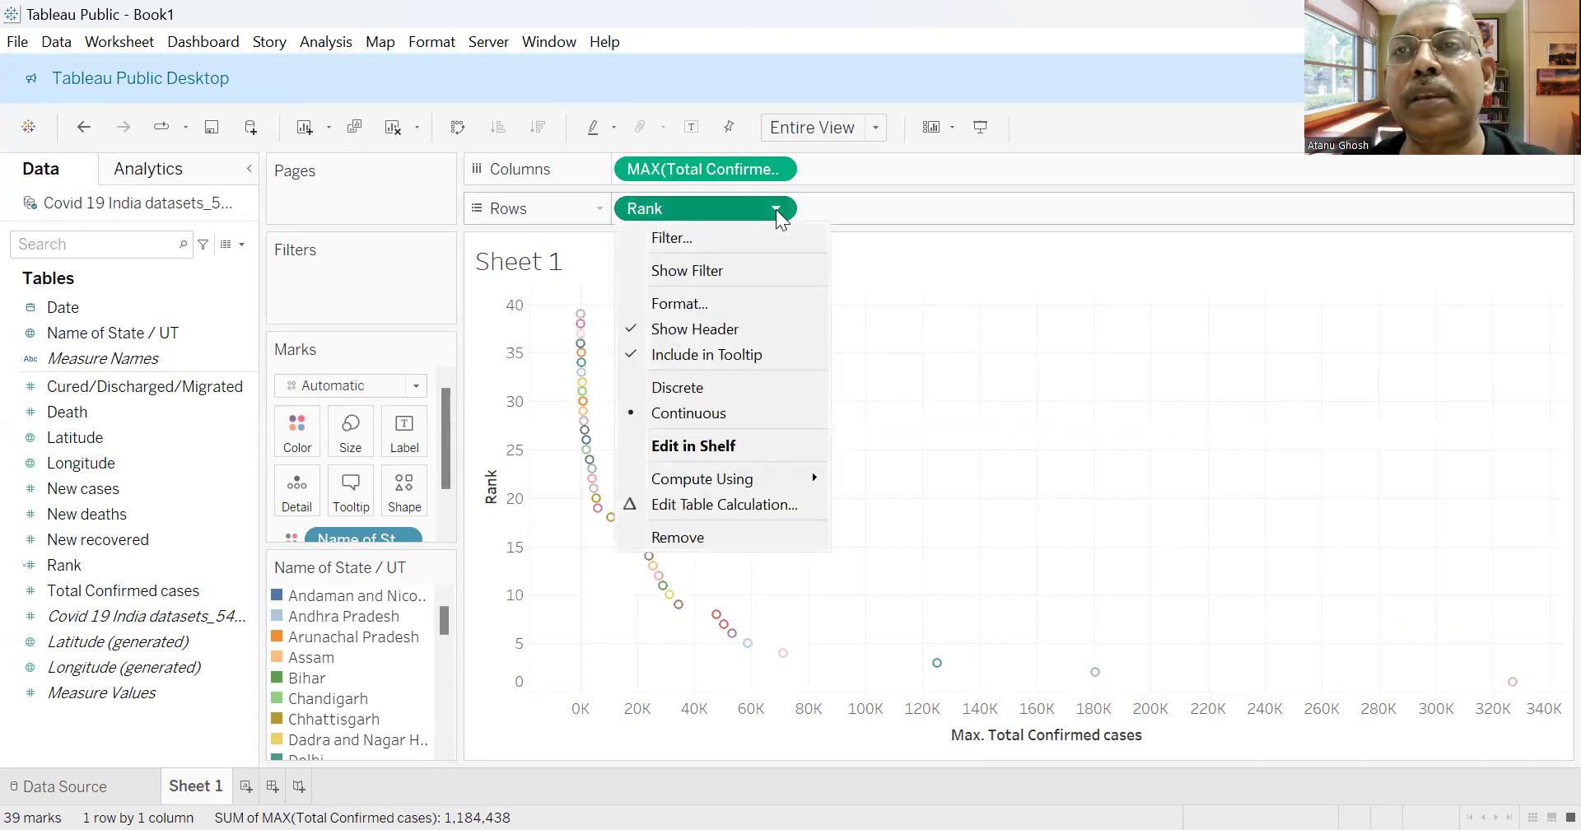
left_click(726, 394)
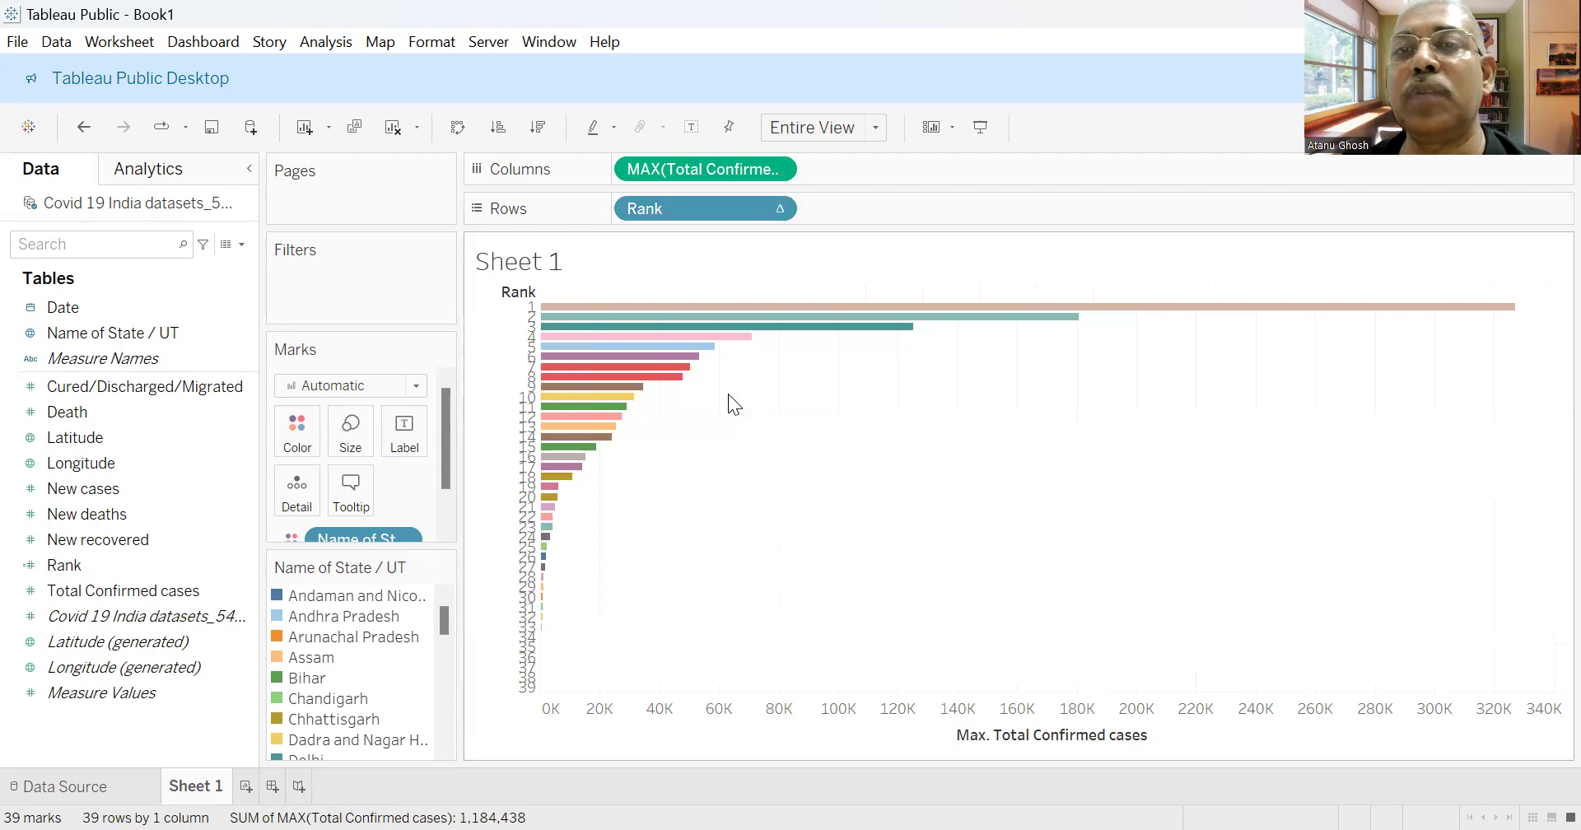
Examine the tooltips of the ranked bars for each state's name, maximum confirmed cases and rank.
mouse_move(1168, 311)
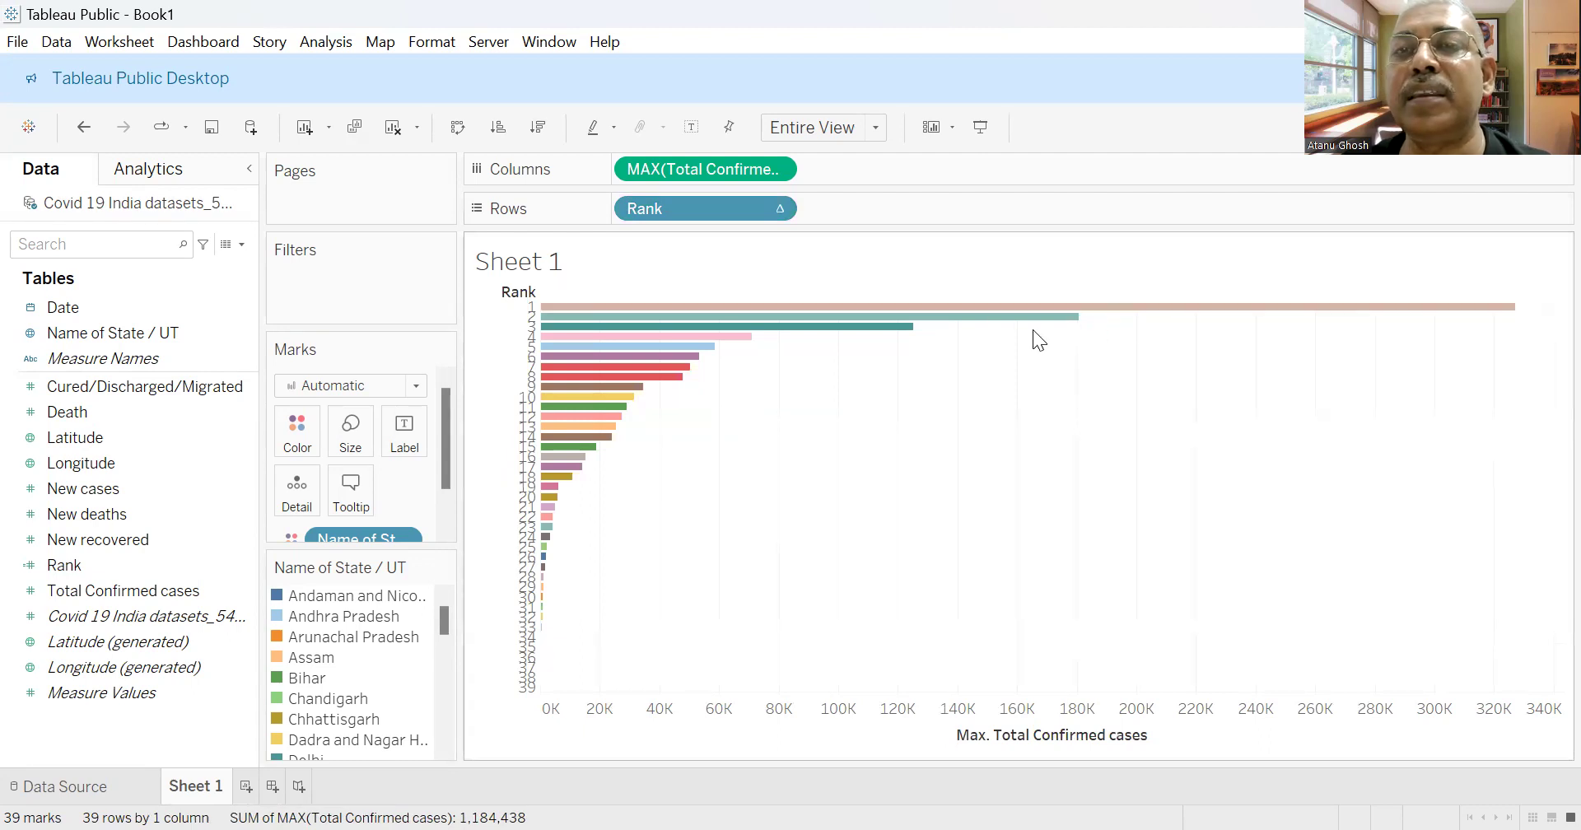
mouse_move(1031, 321)
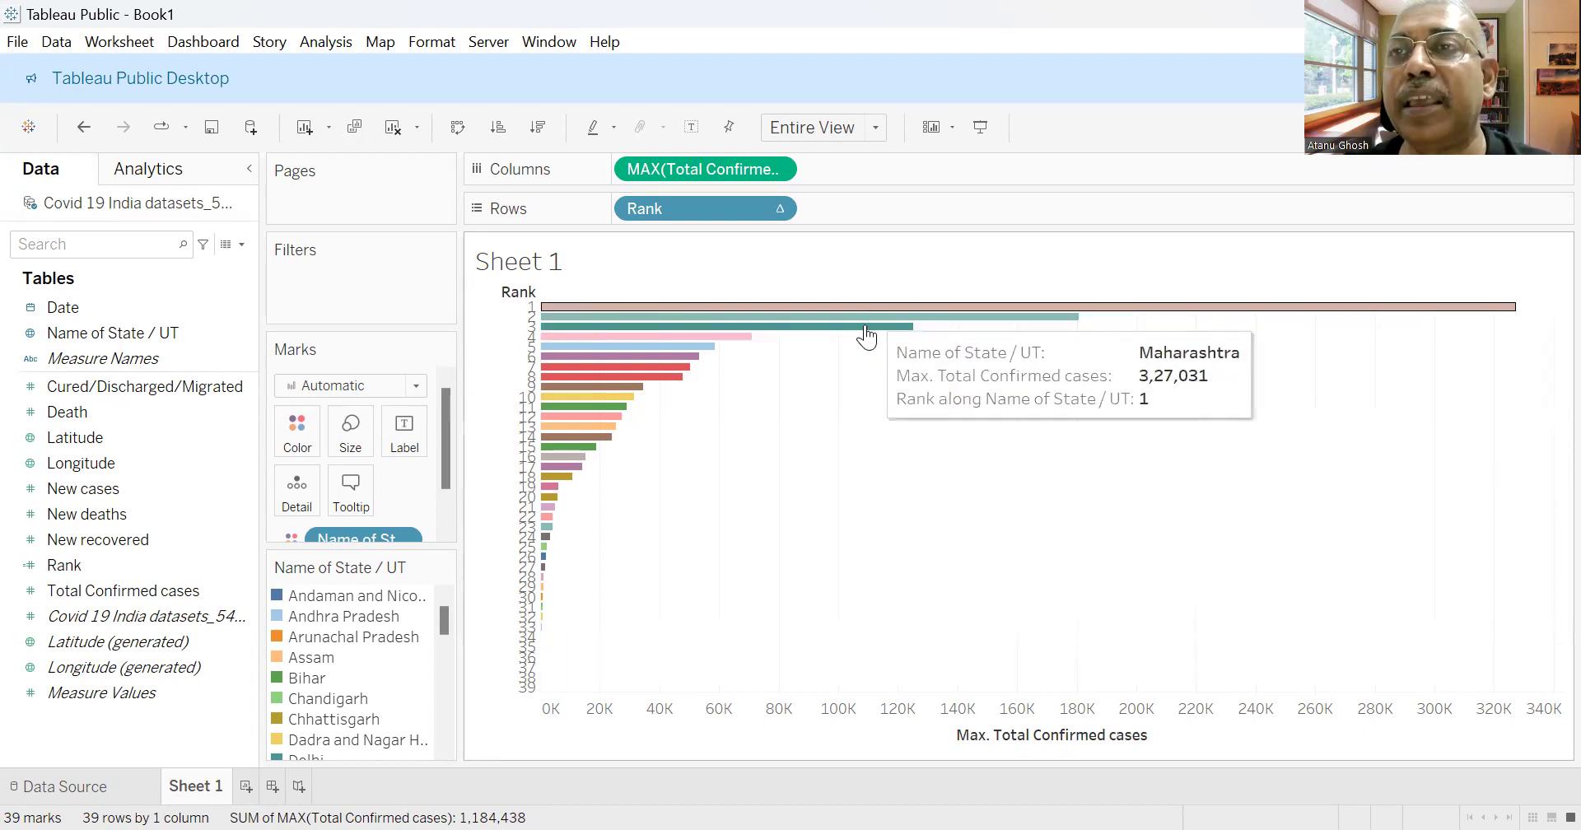
mouse_move(852, 325)
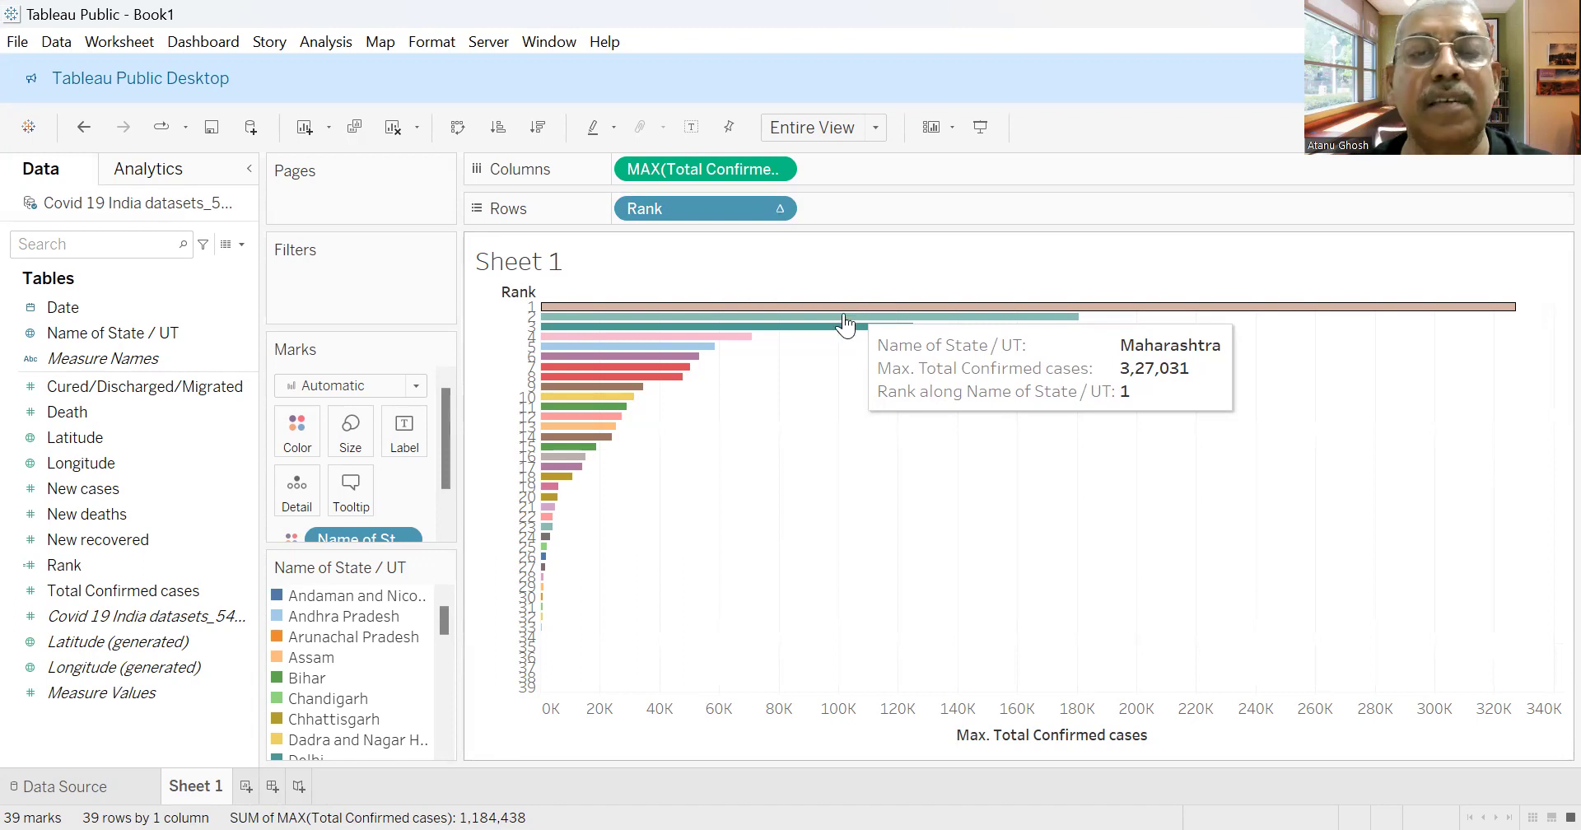
mouse_move(674, 328)
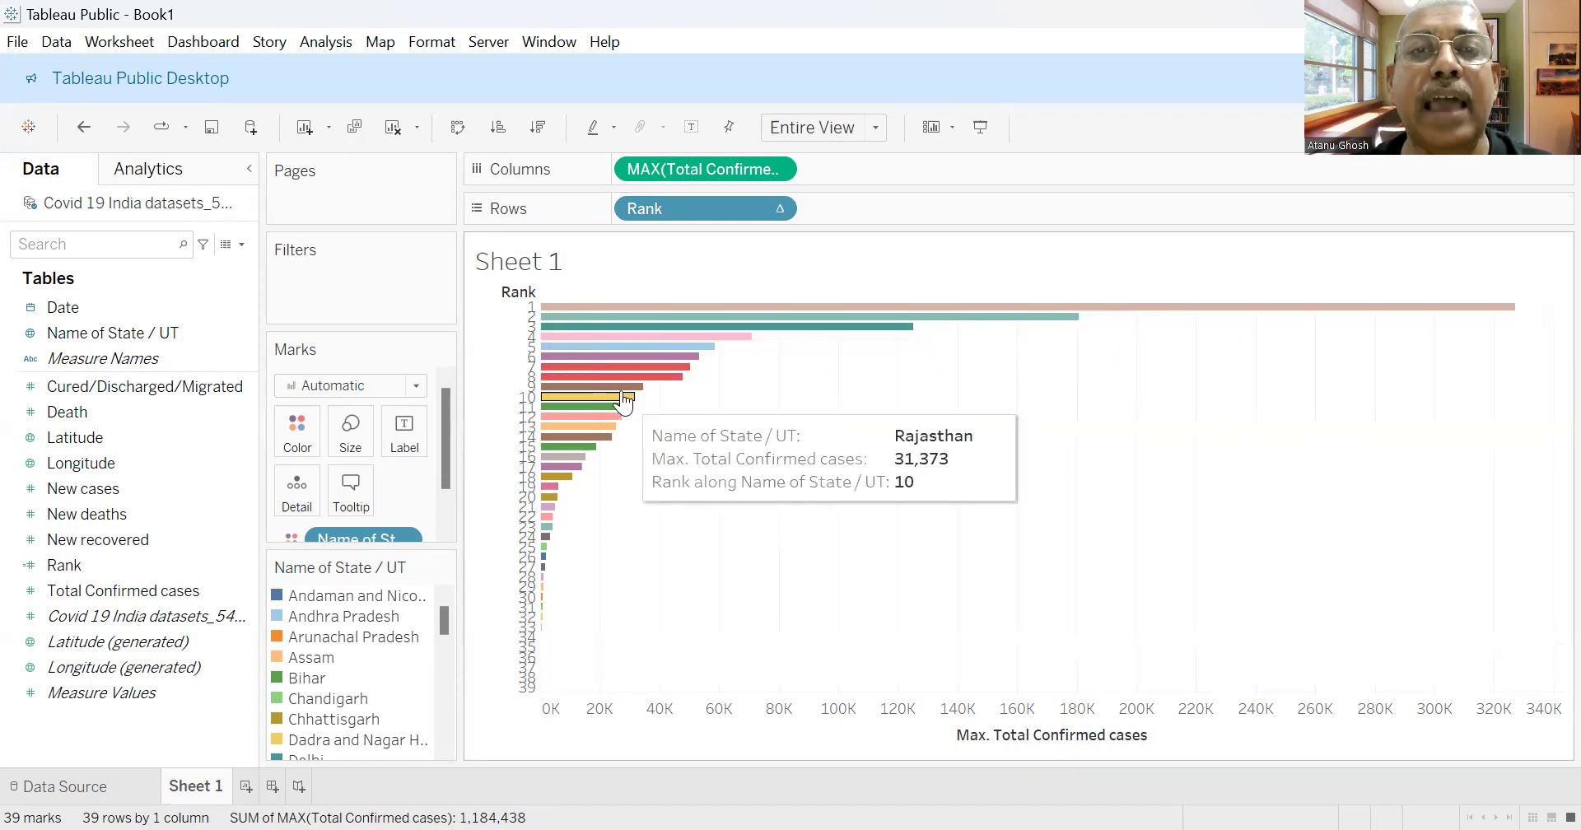
mouse_move(593, 316)
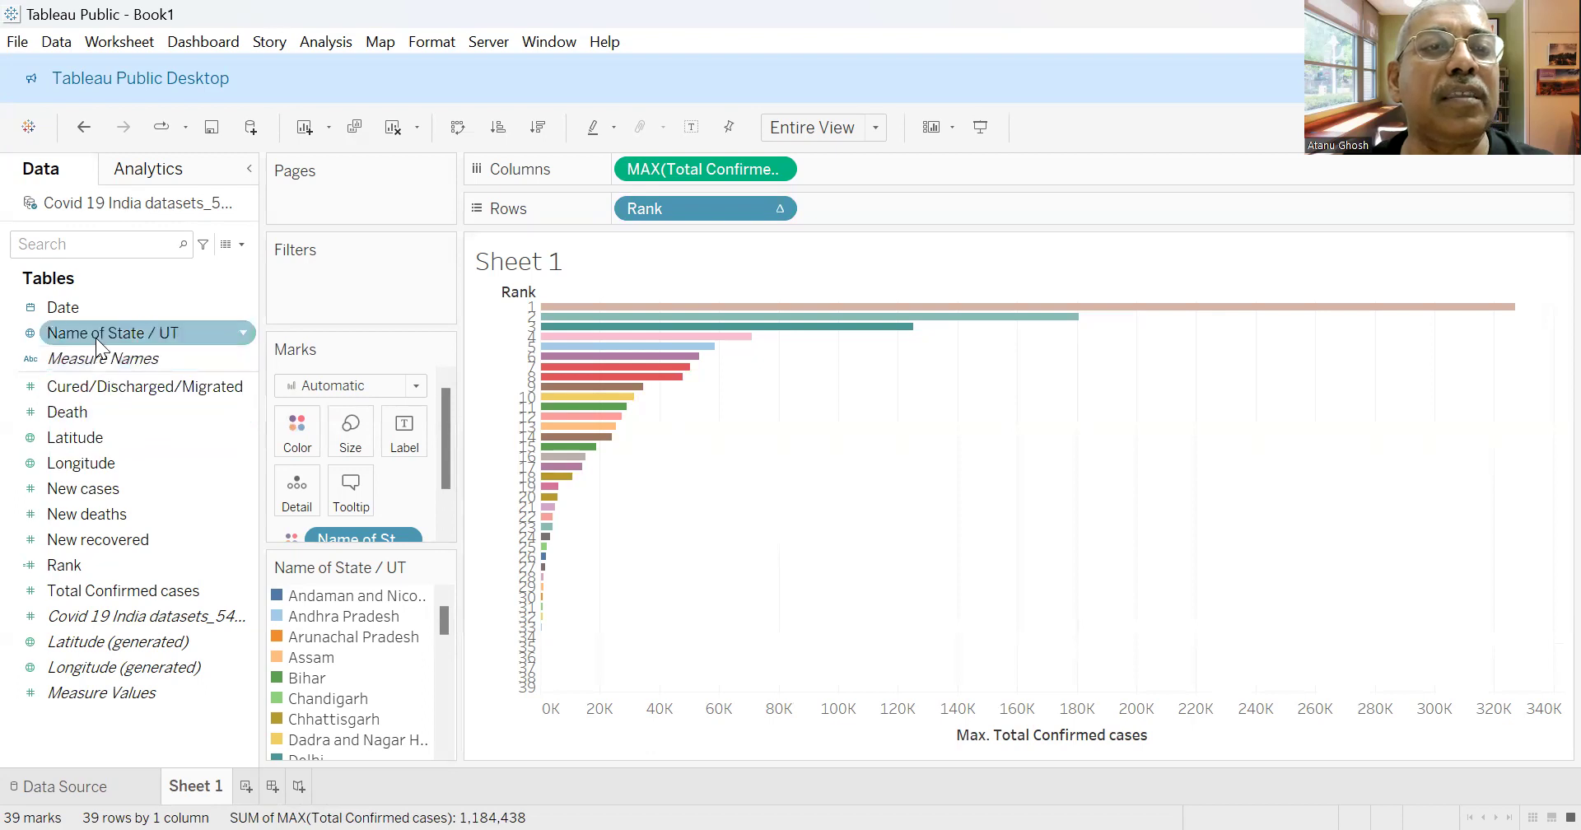
Add a filter on Name of State / UT limited by field to the top 20.
left_click_drag(94, 336, 322, 285)
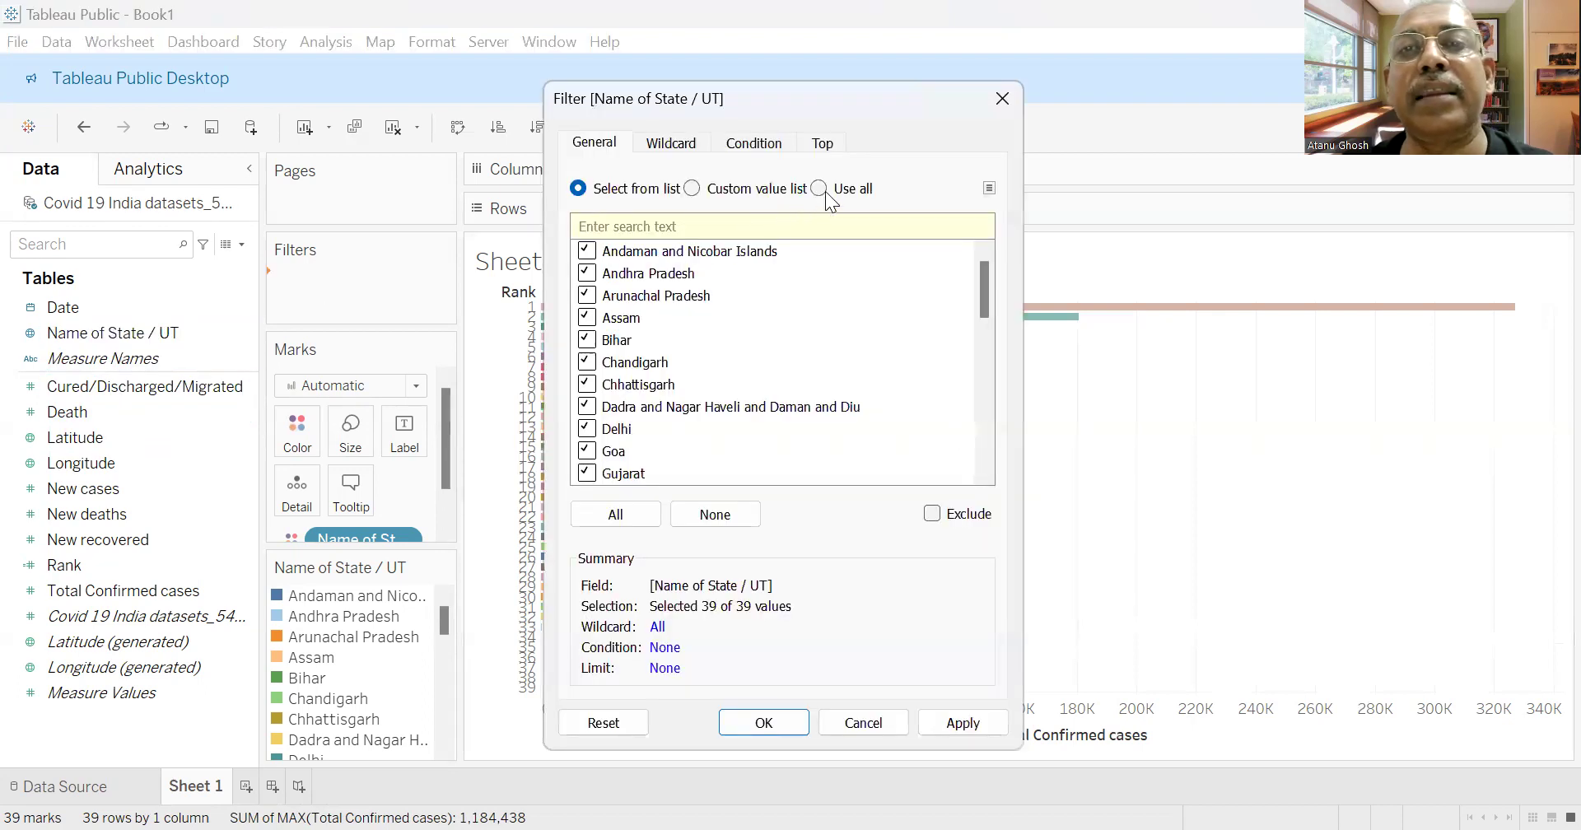
left_click(822, 145)
left_click(579, 200)
left_click(717, 229)
key("BackSpace")
key("BackSpace")
type("20")
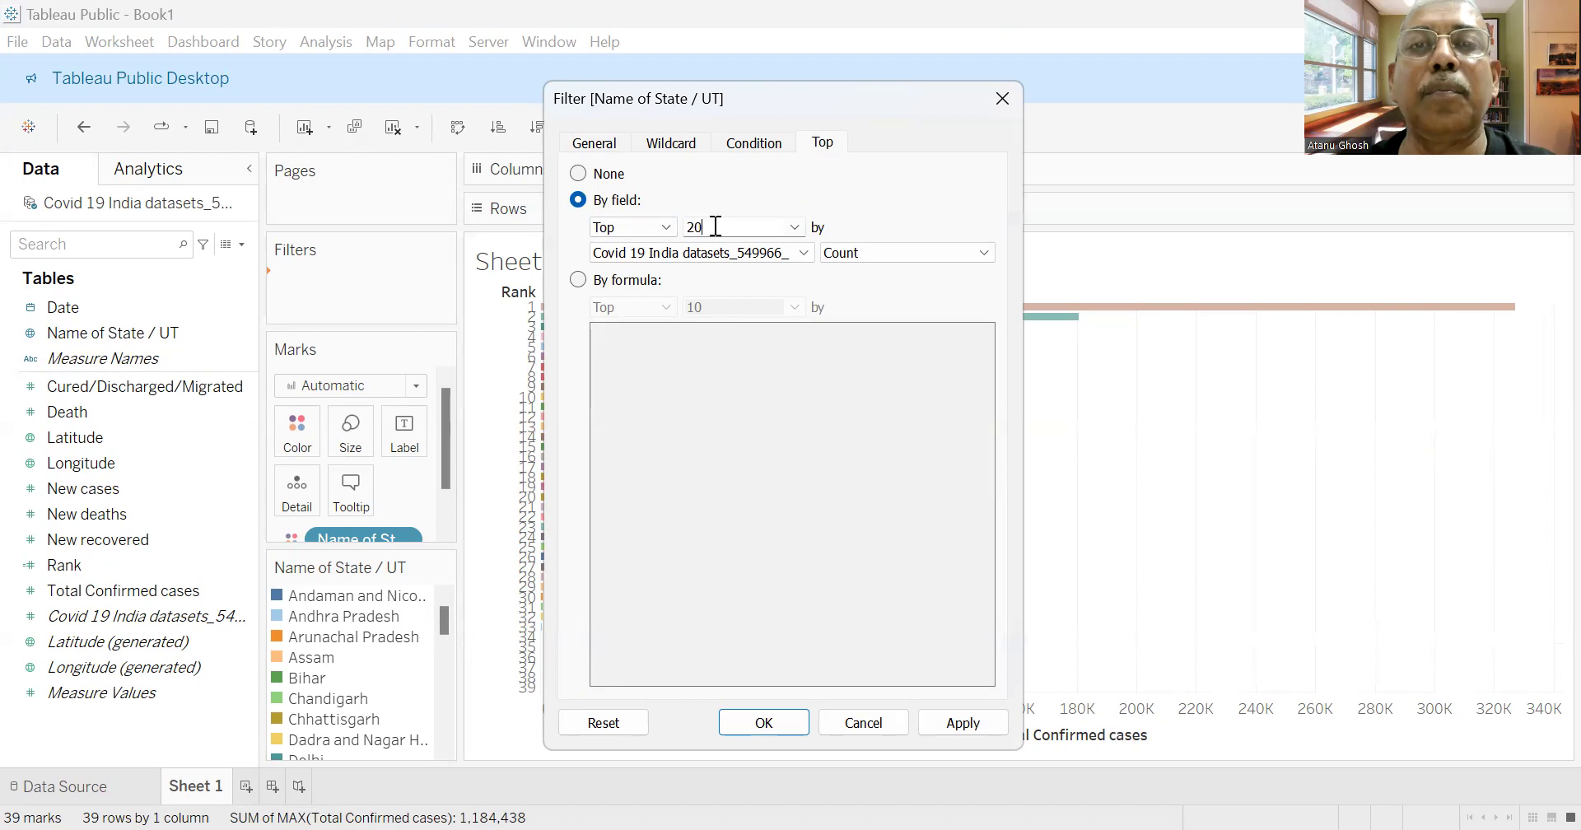
Base the top-20 filter on the Maximum of Total Confirmed cases and apply it to the chart.
left_click(797, 253)
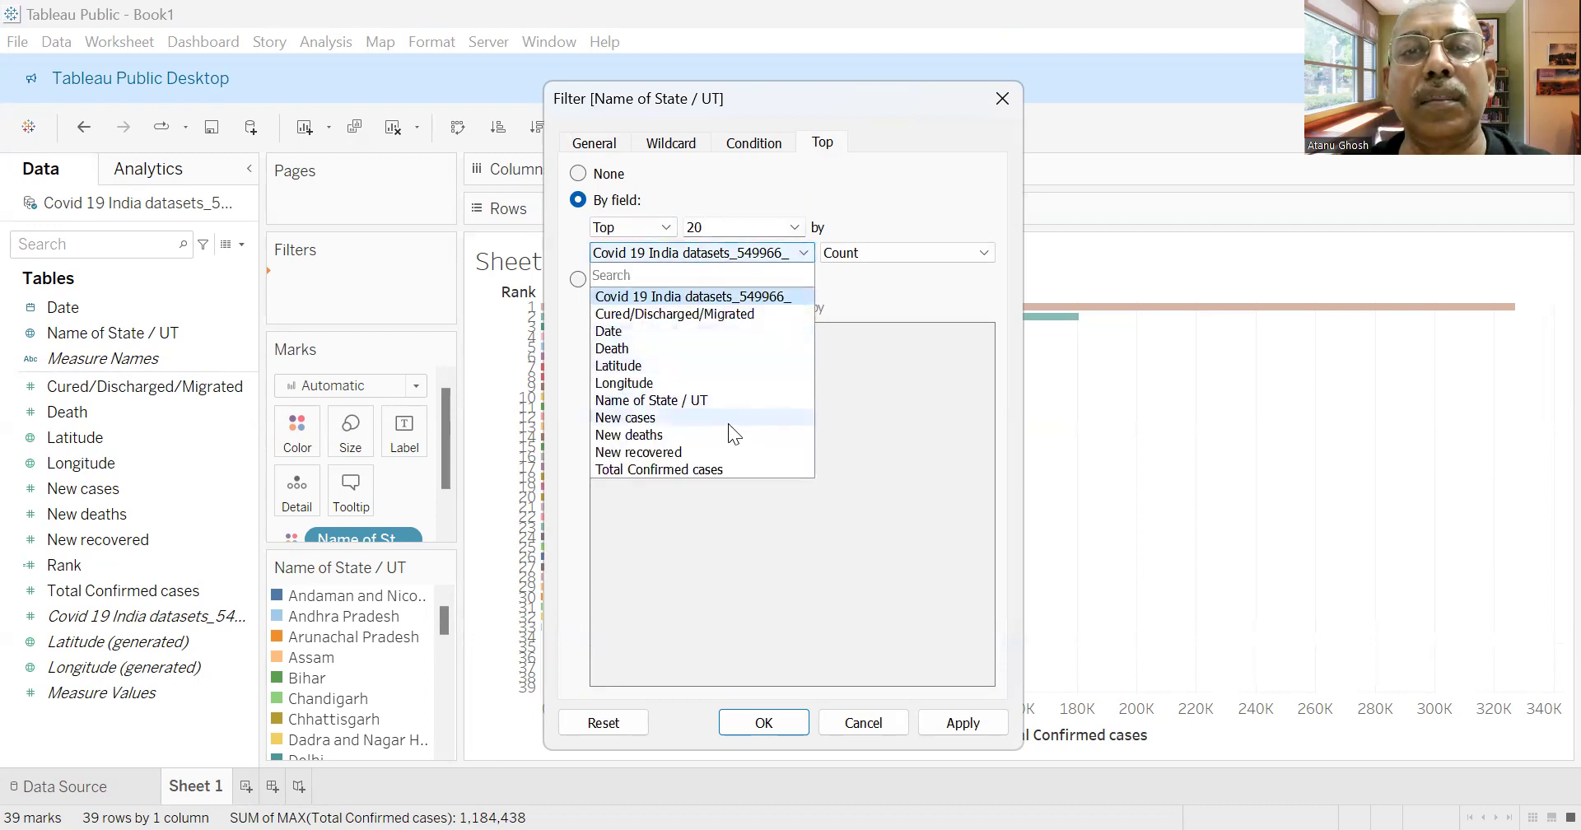
left_click(709, 469)
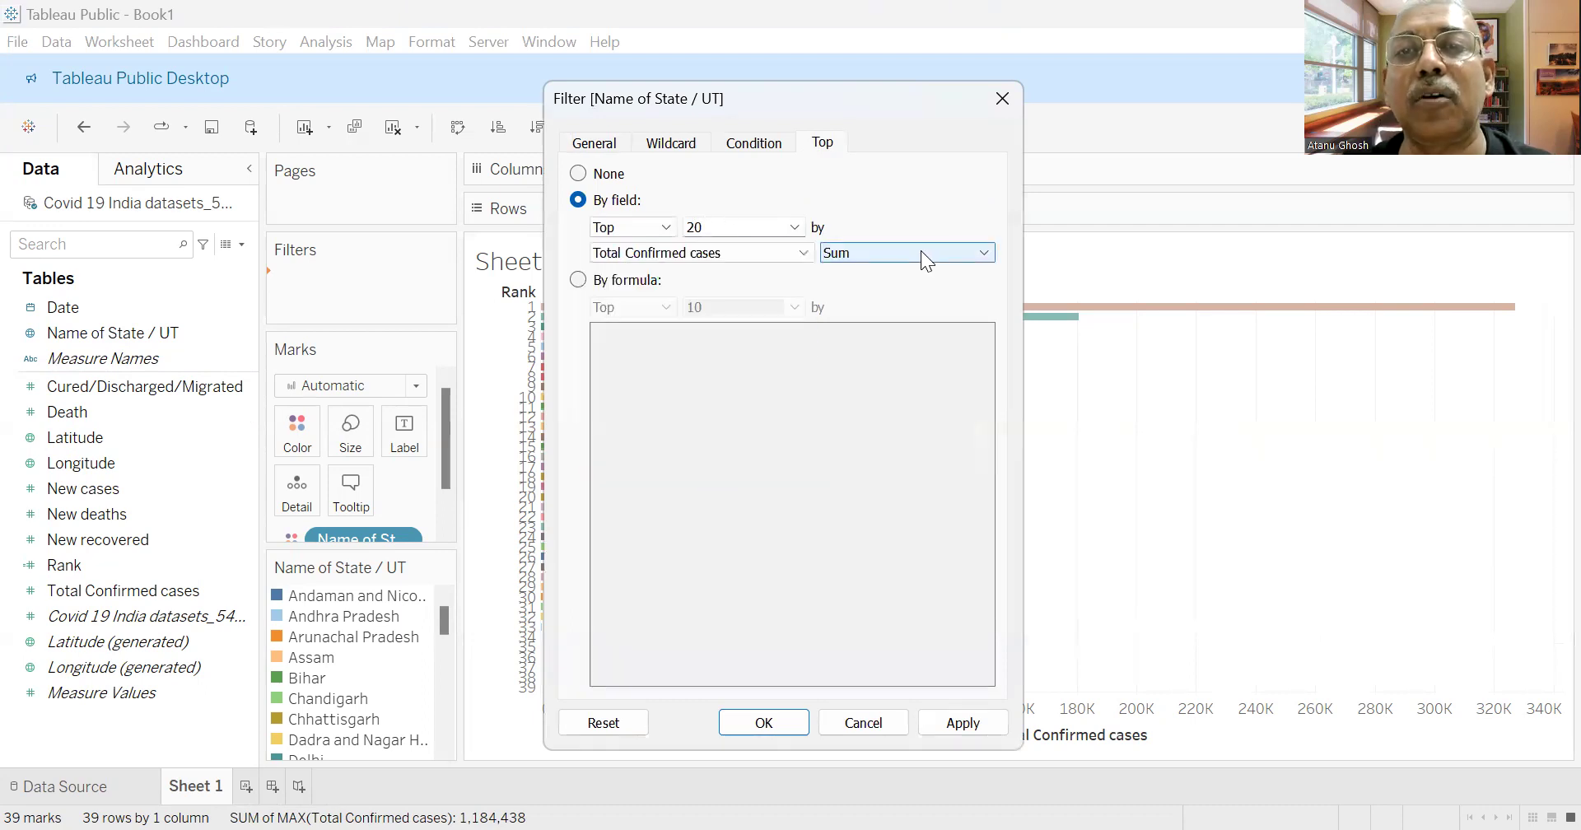
left_click(921, 251)
left_click(896, 365)
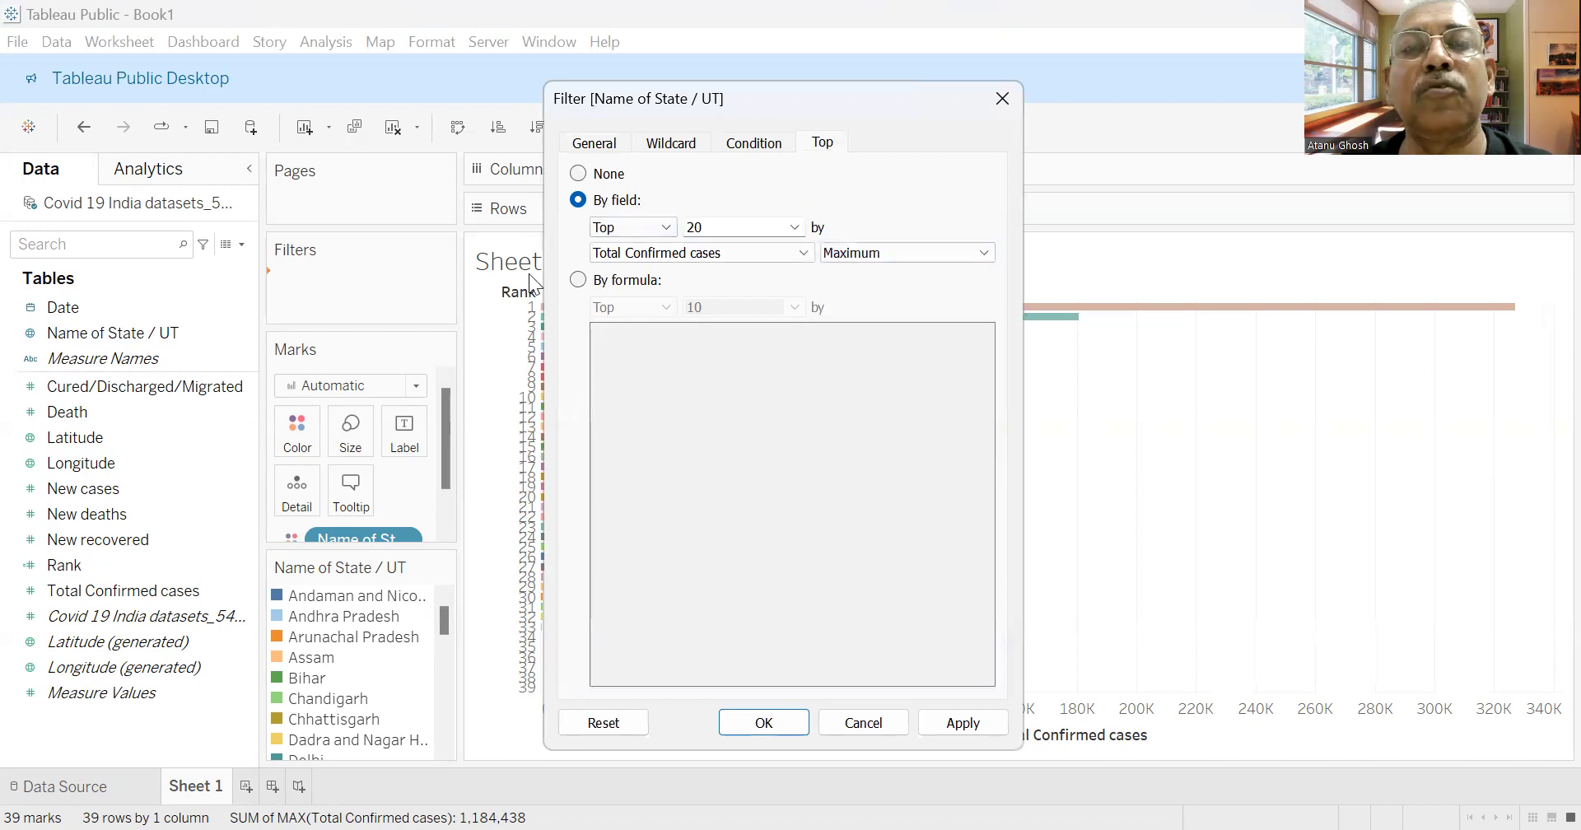
left_click(961, 722)
left_click(766, 722)
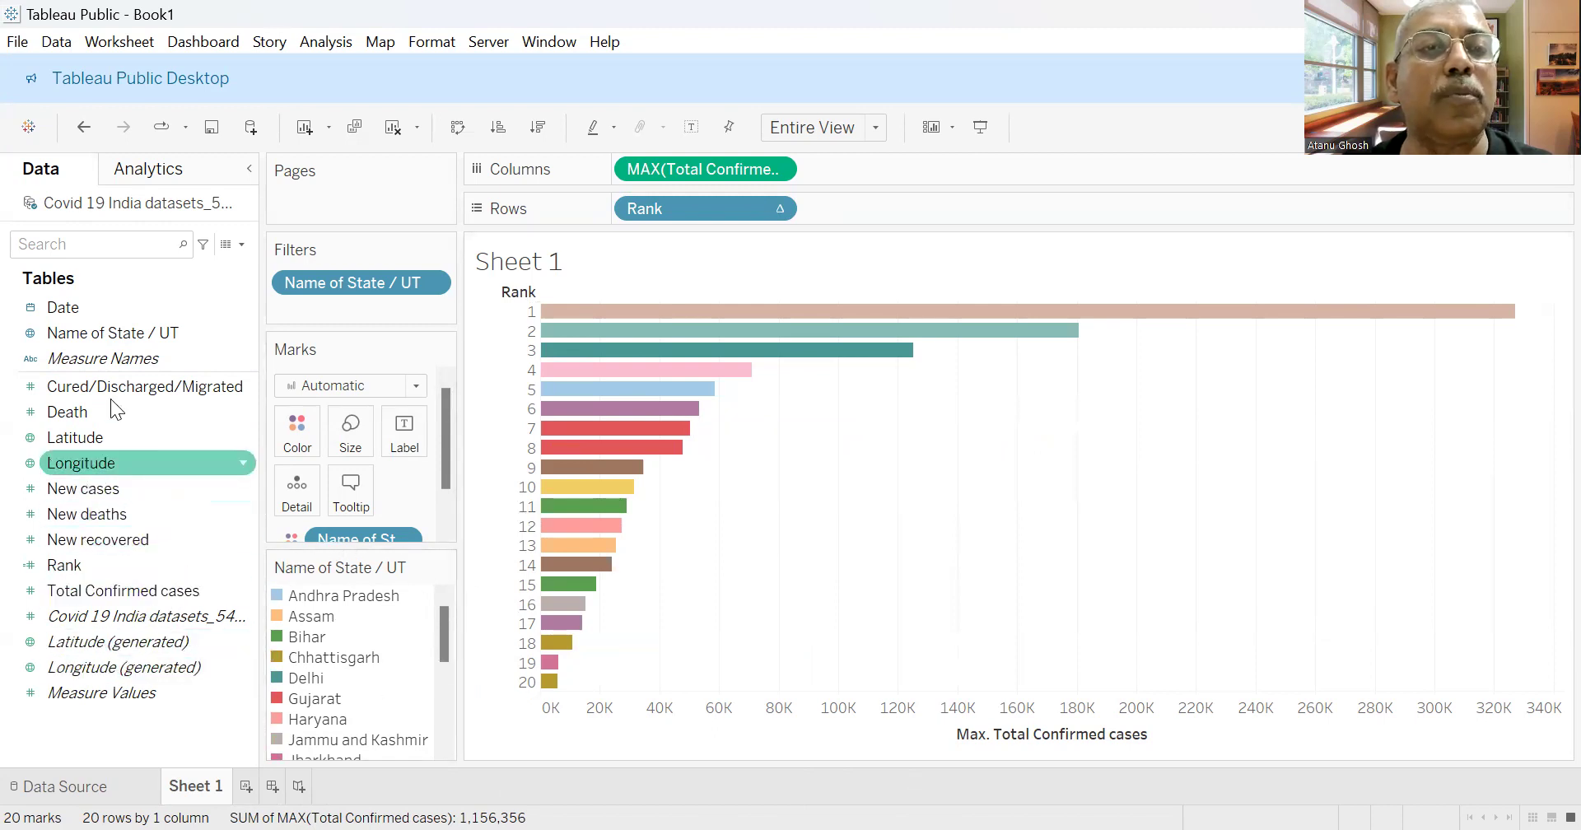
Label the bars with Name of State / UT and hide the state color legend.
left_click_drag(70, 333, 403, 437)
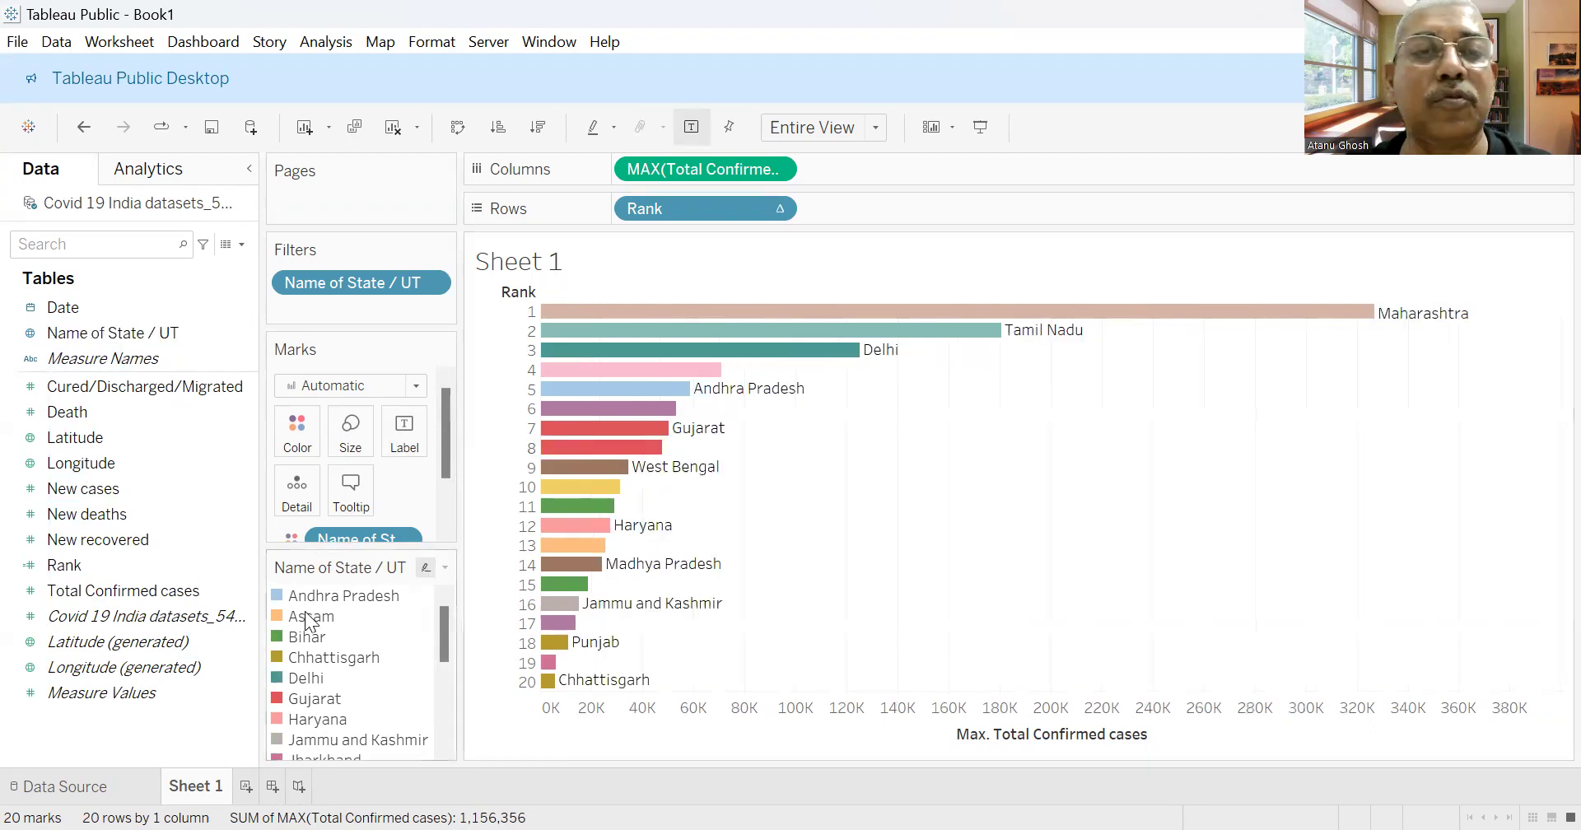
left_click(445, 568)
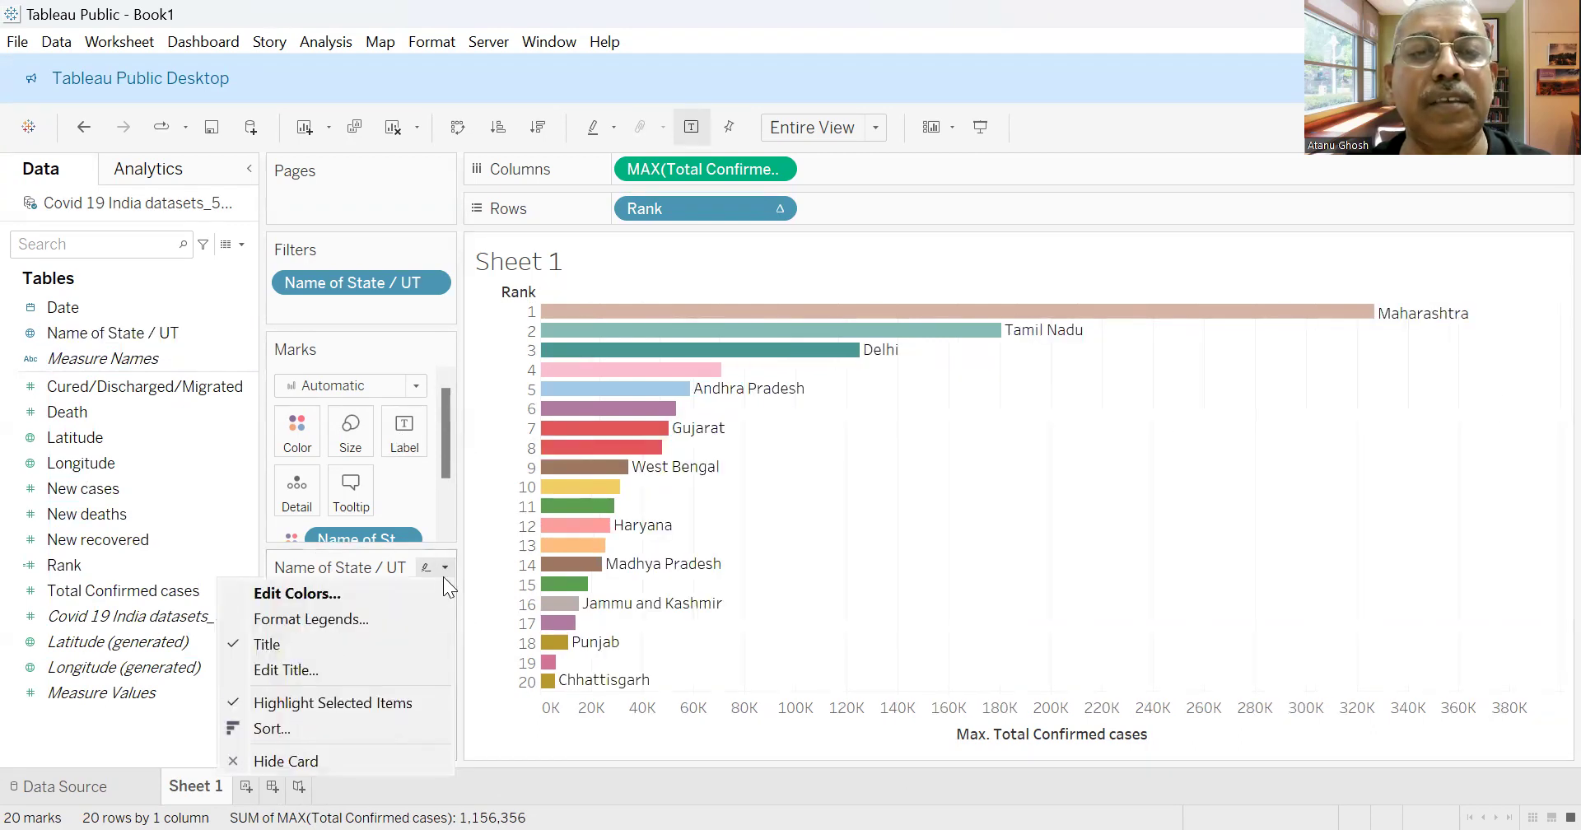
left_click(275, 759)
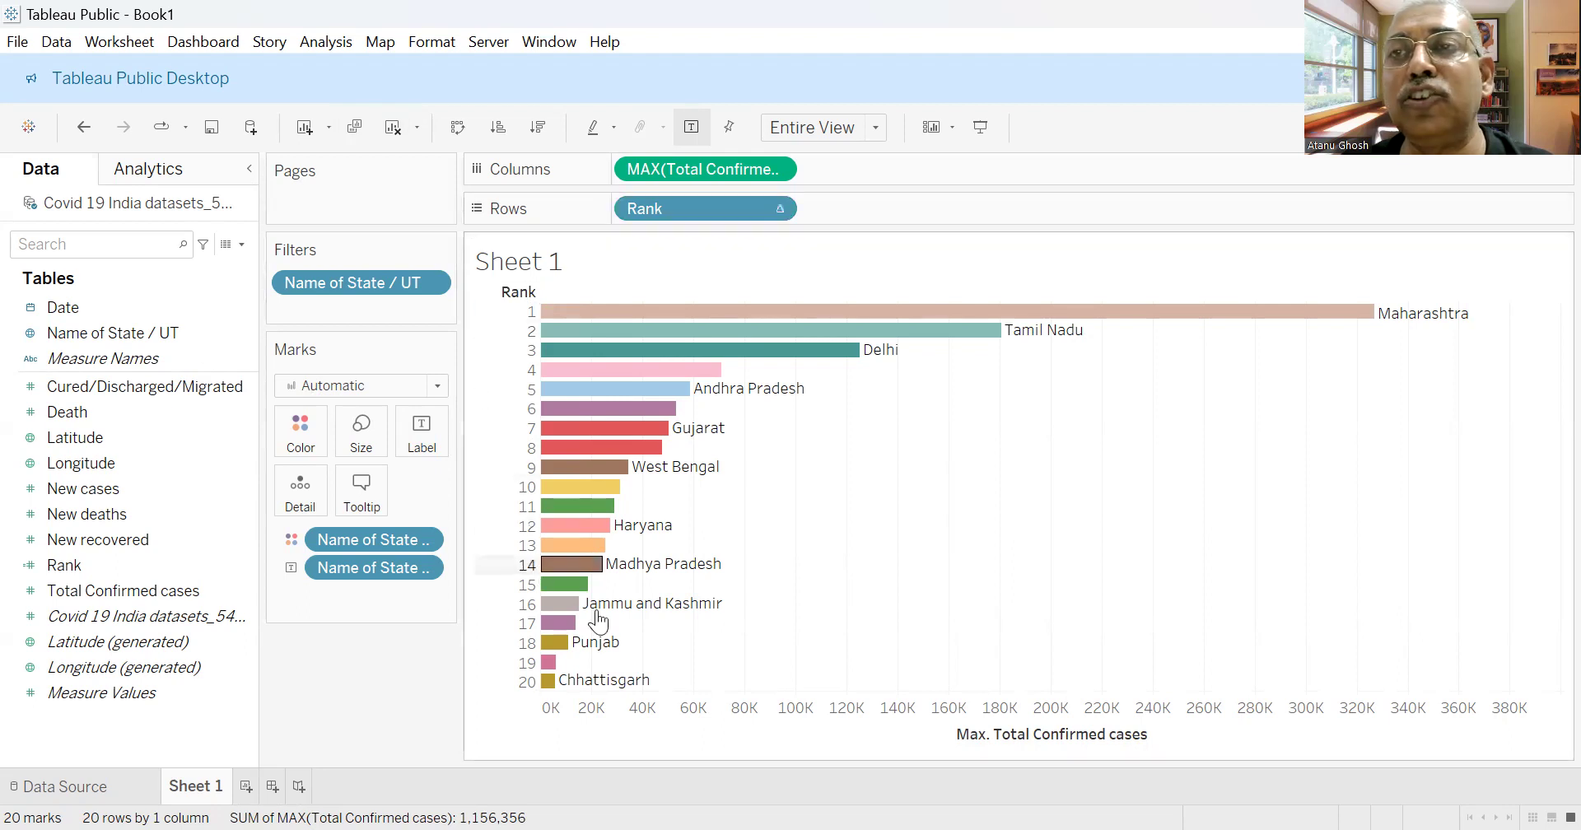
Page the ranked bar chart by Date at the continuous Day level with full calendar dates.
mouse_move(599, 318)
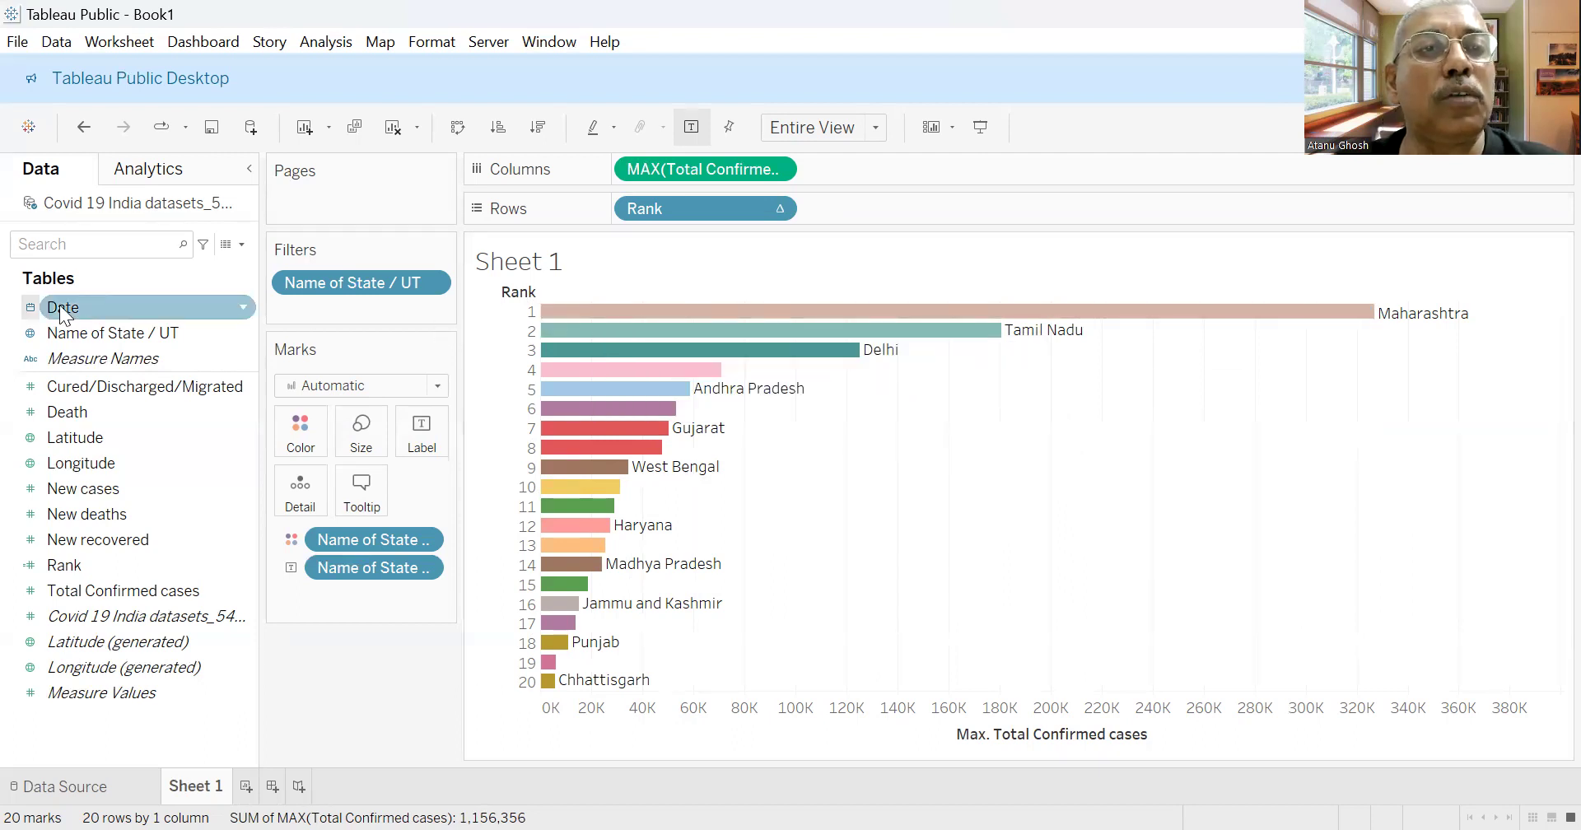
left_click(110, 304)
left_click_drag(111, 301, 319, 190)
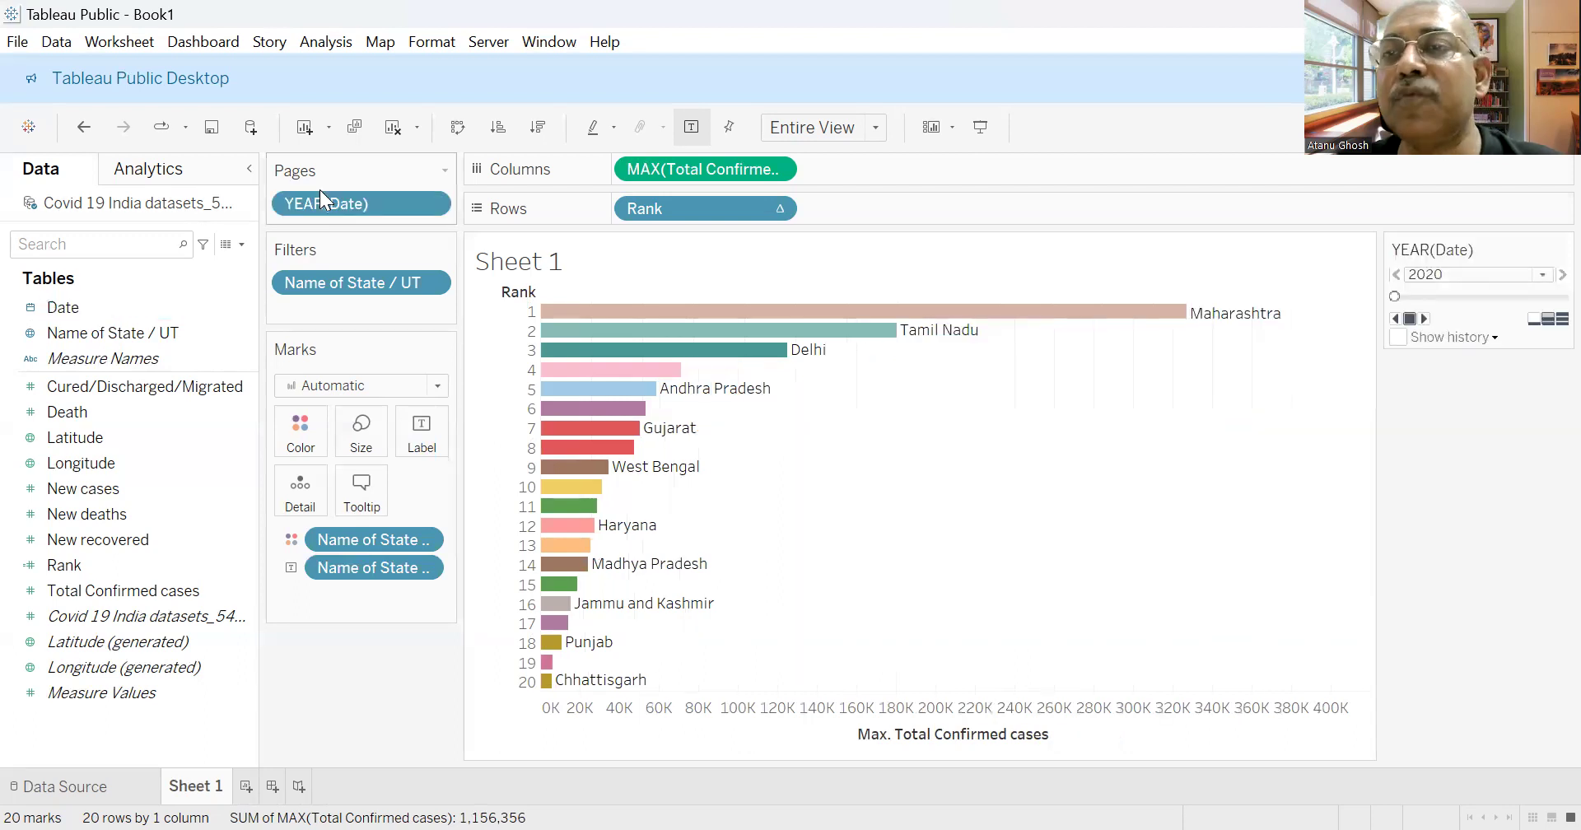
left_click(429, 203)
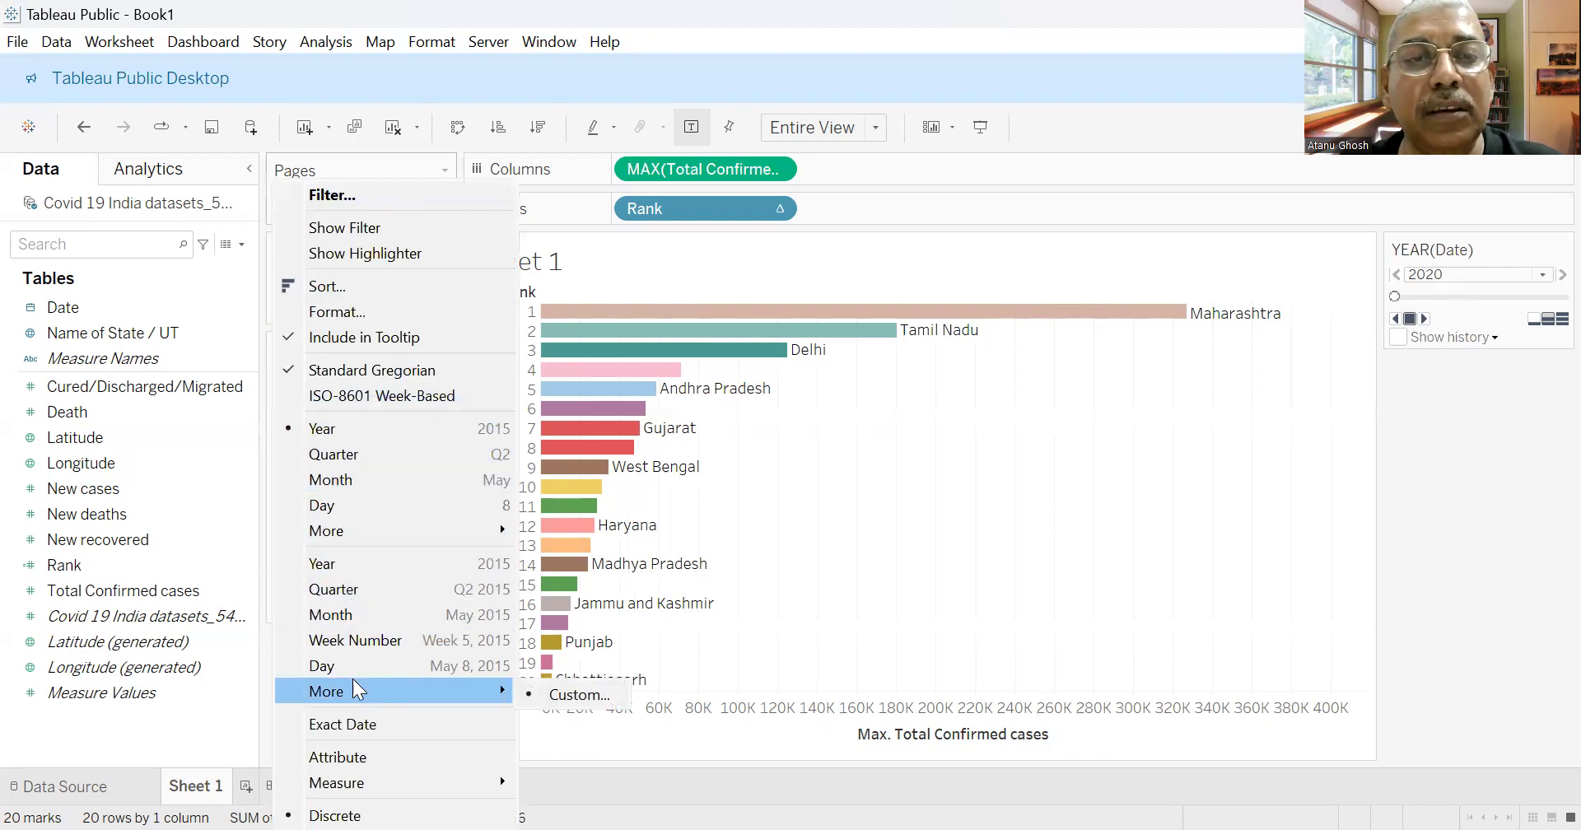
left_click(449, 665)
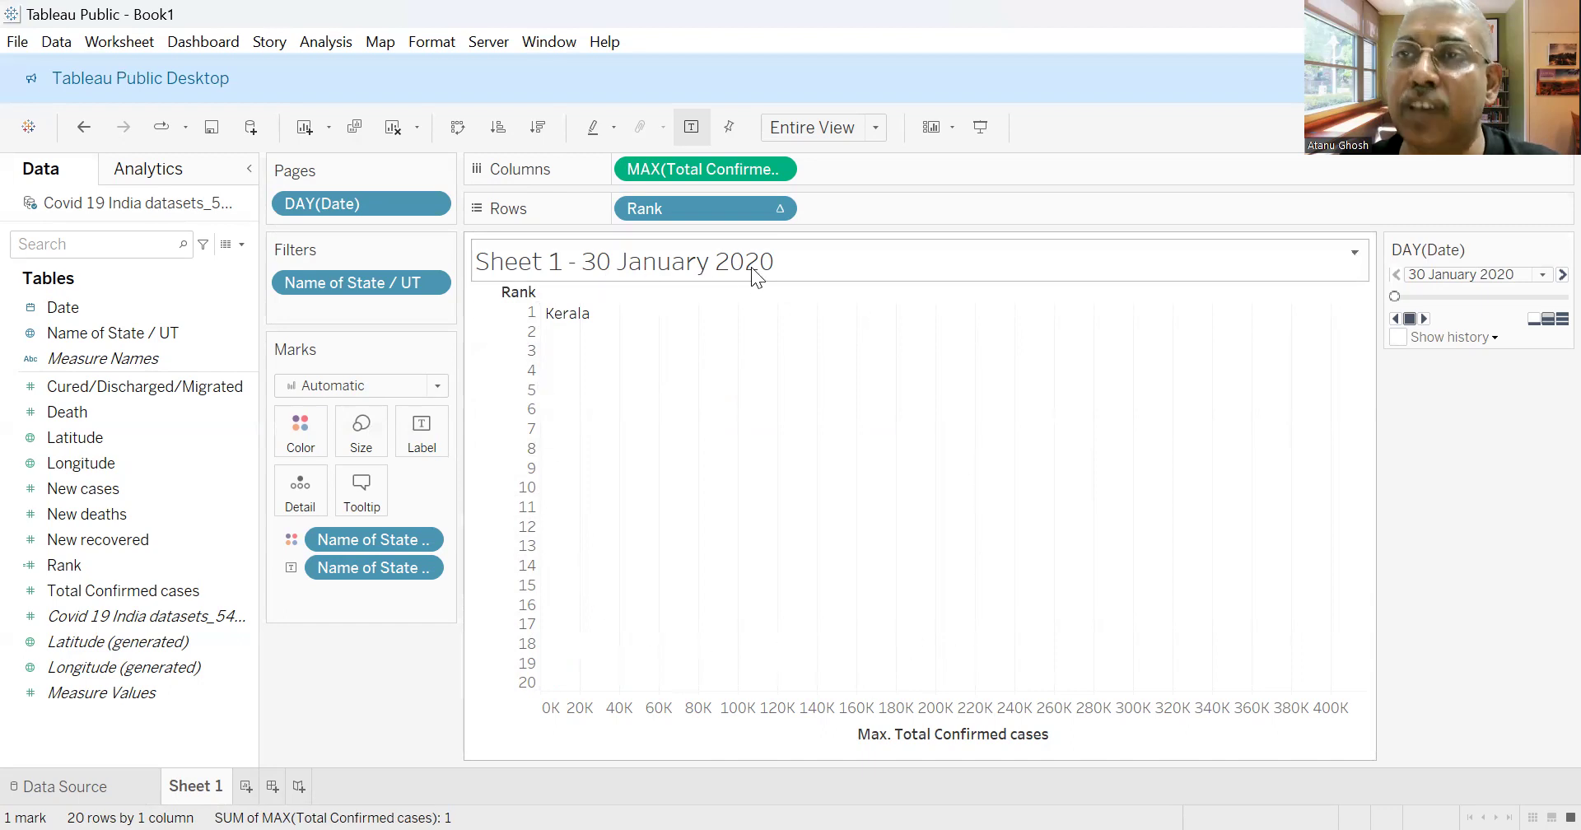
Dock the DAY(Date) page control beneath the Marks card and browse its list of available dates.
mouse_move(550, 325)
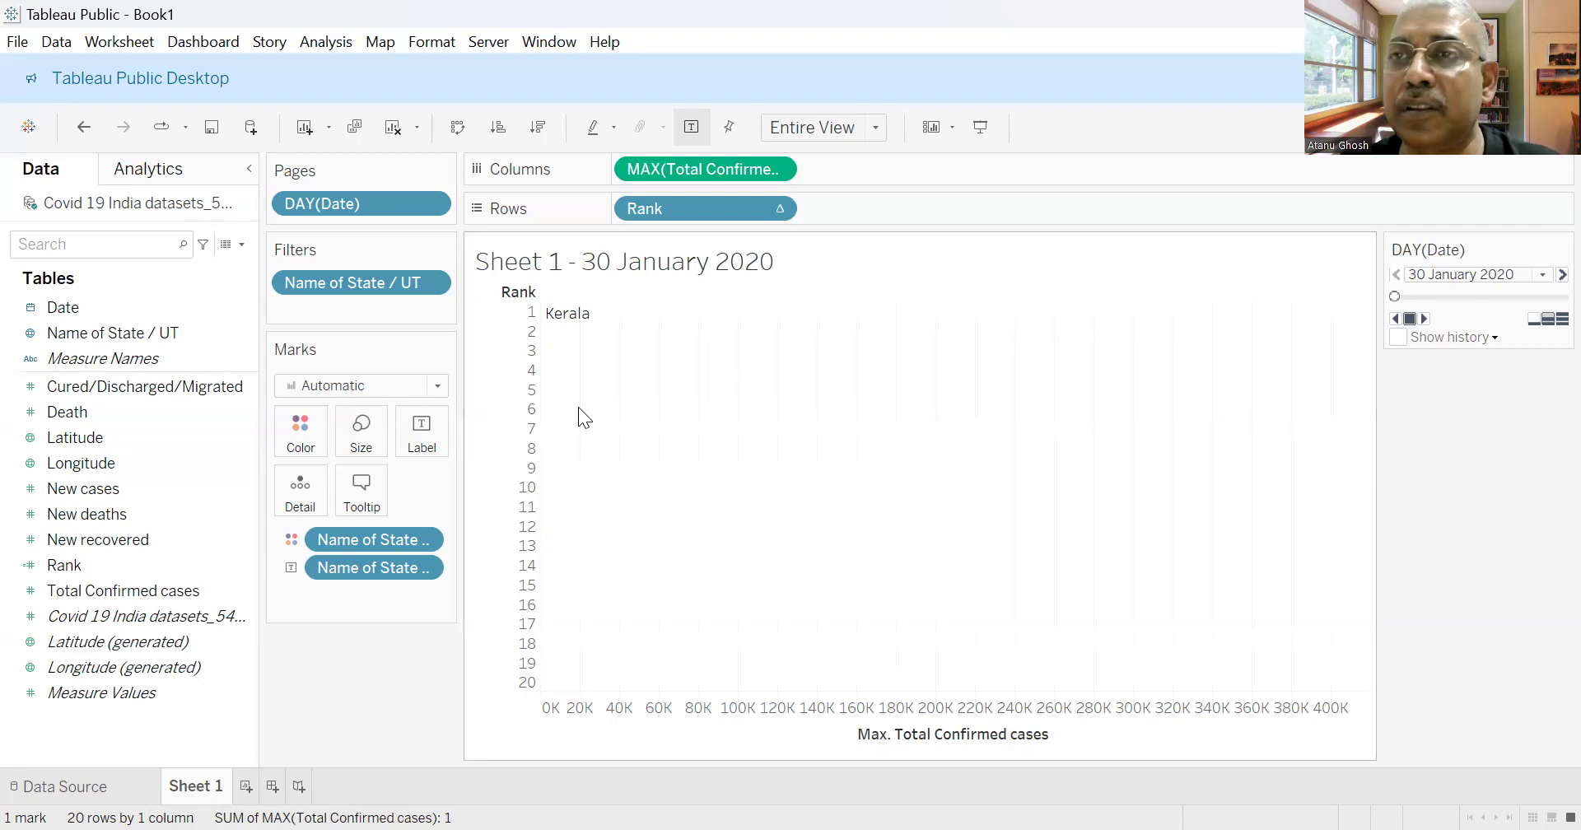
mouse_move(557, 327)
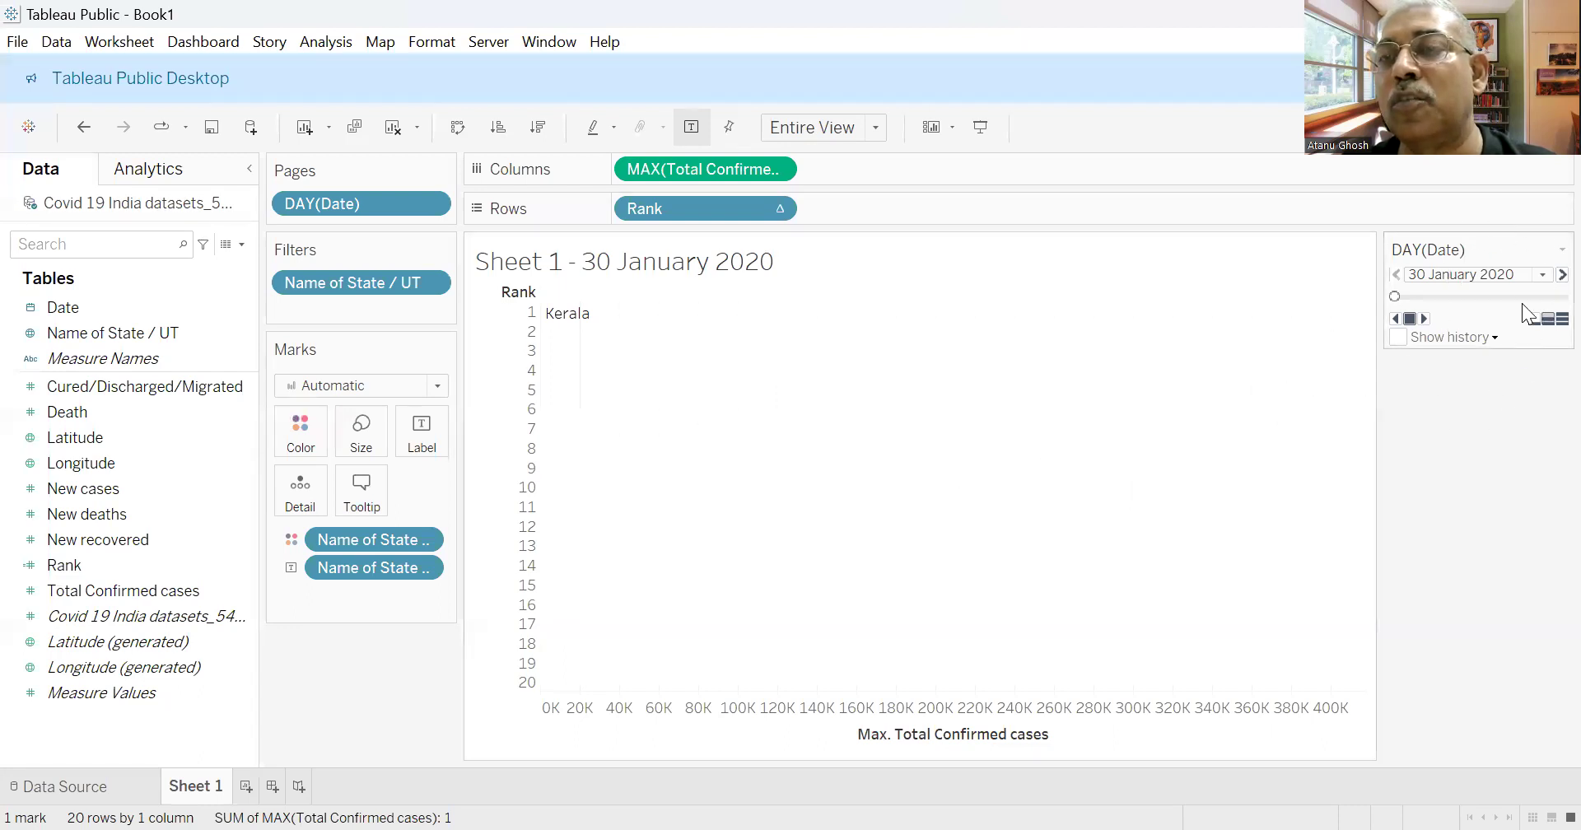
left_click_drag(1479, 245, 334, 654)
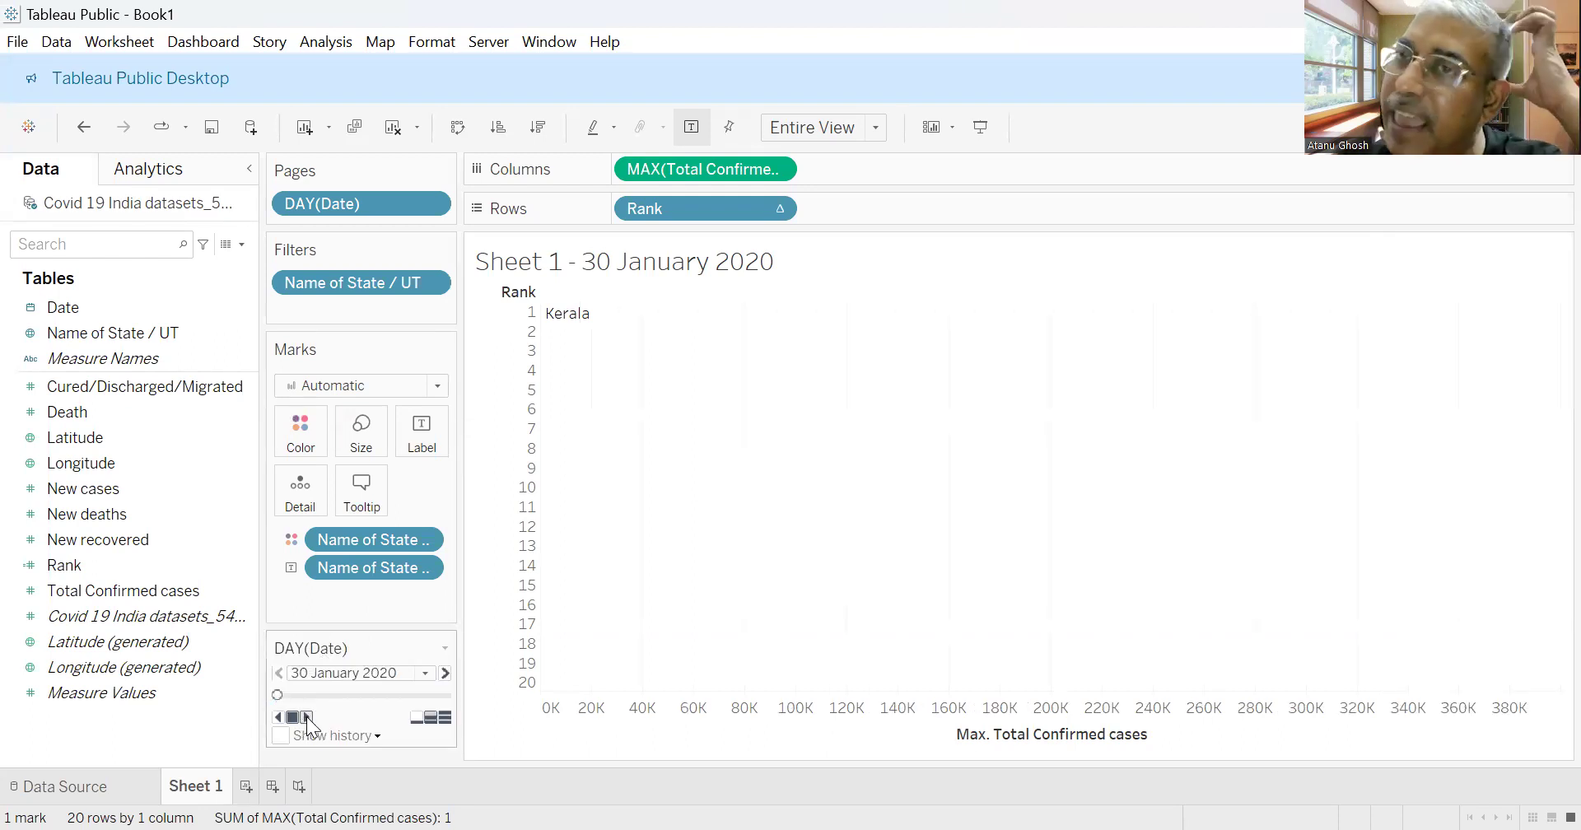
left_click(425, 673)
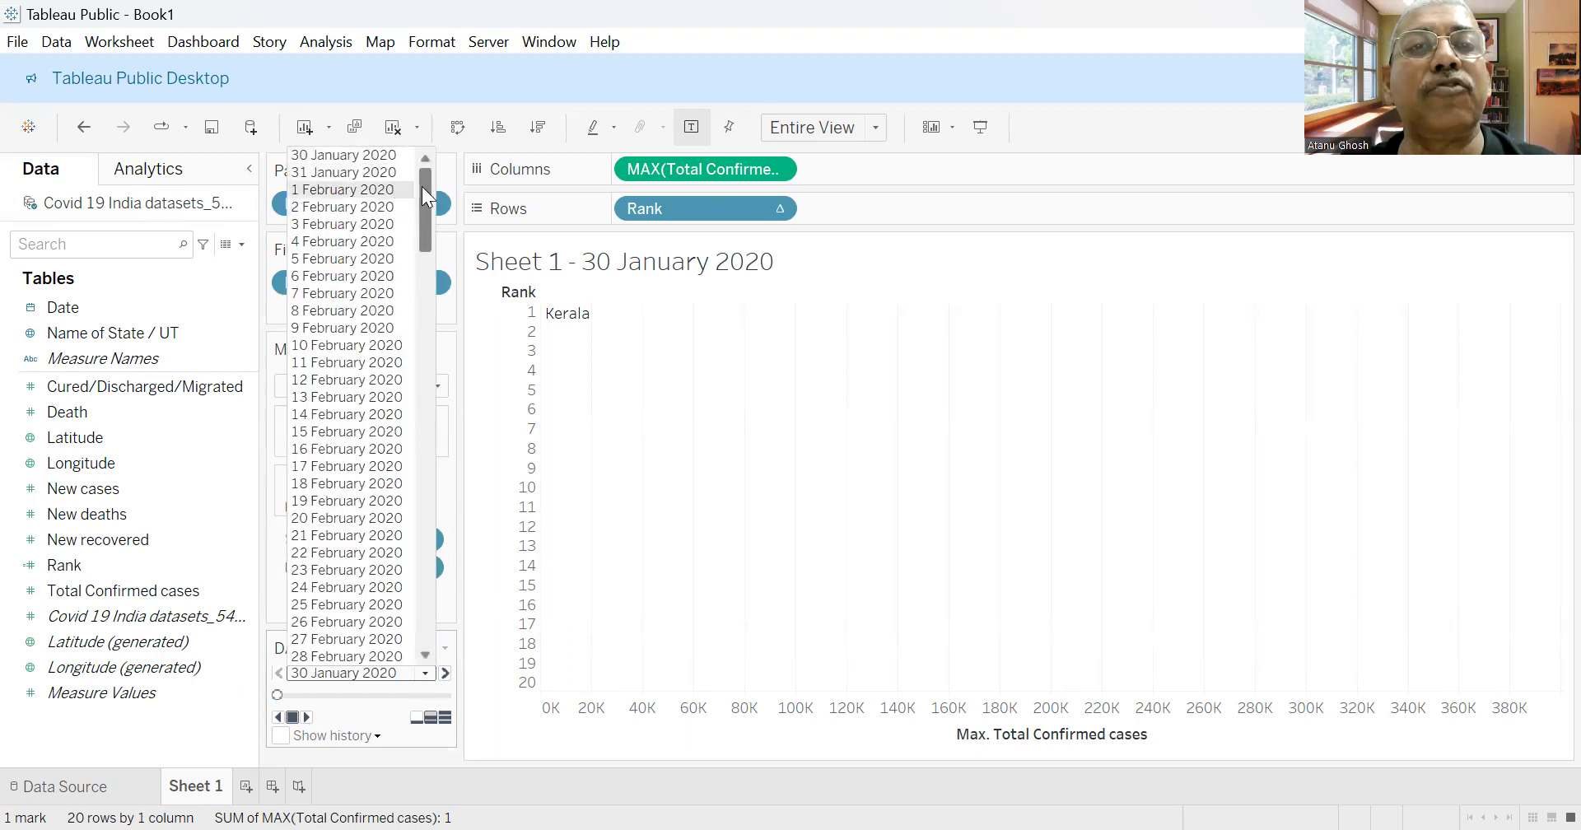
scroll(375, 600, "down", 7)
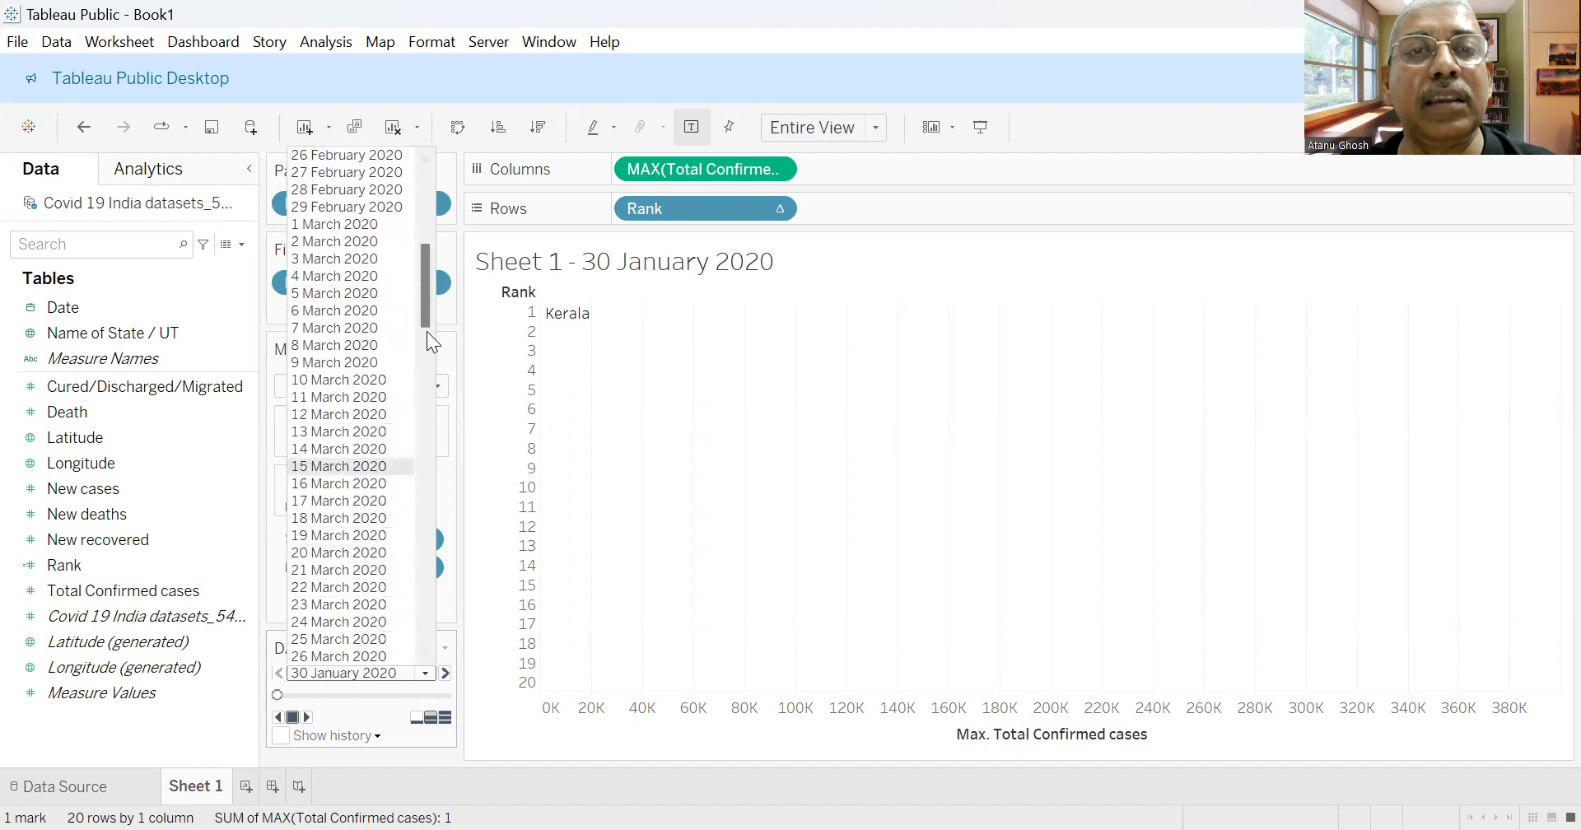
left_click_drag(427, 308, 438, 679)
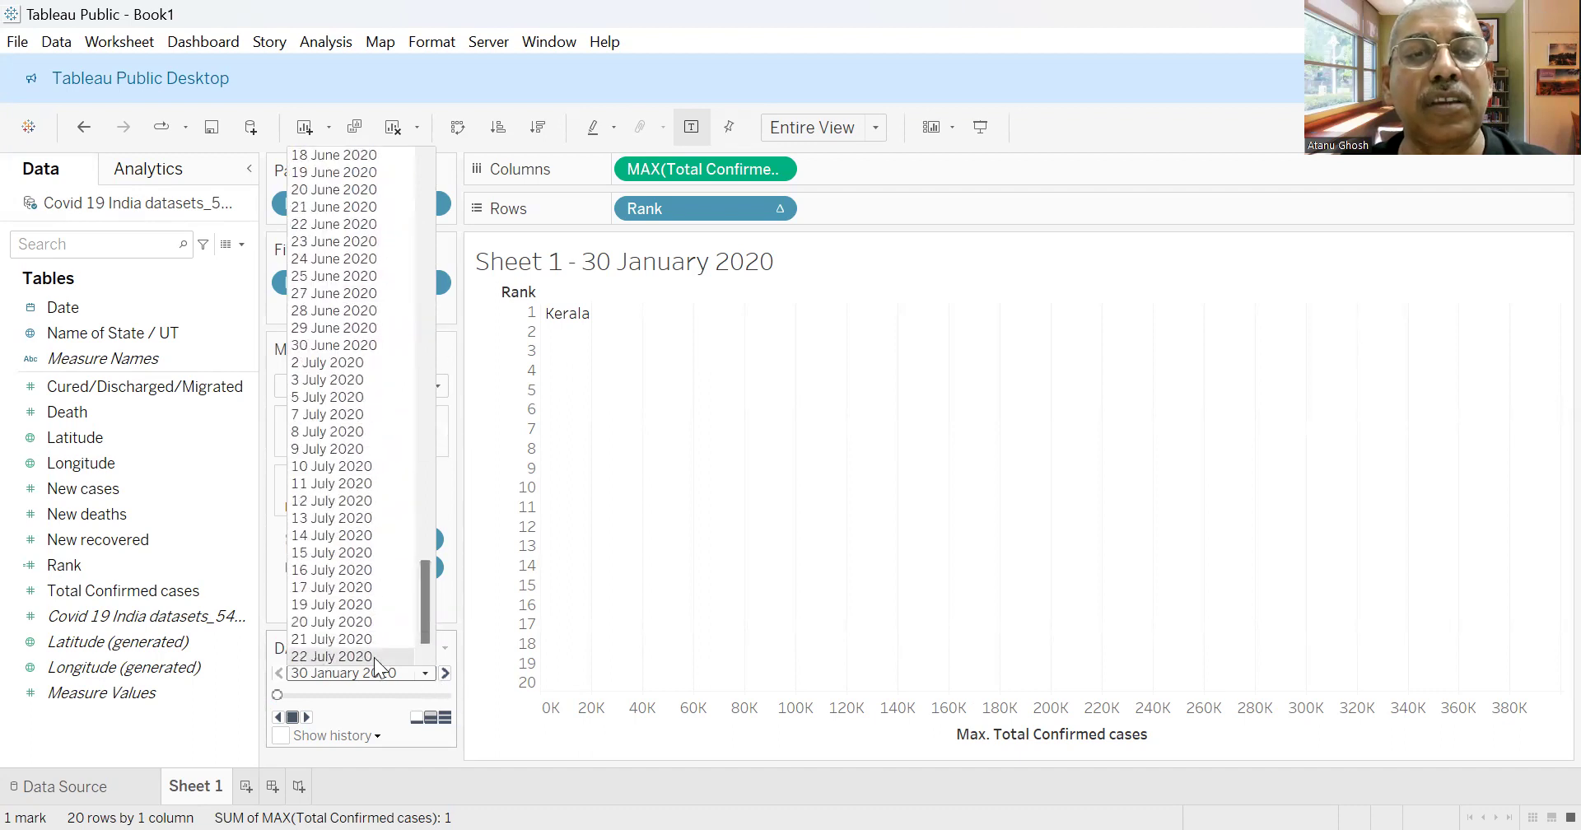
left_click_drag(425, 599, 430, 186)
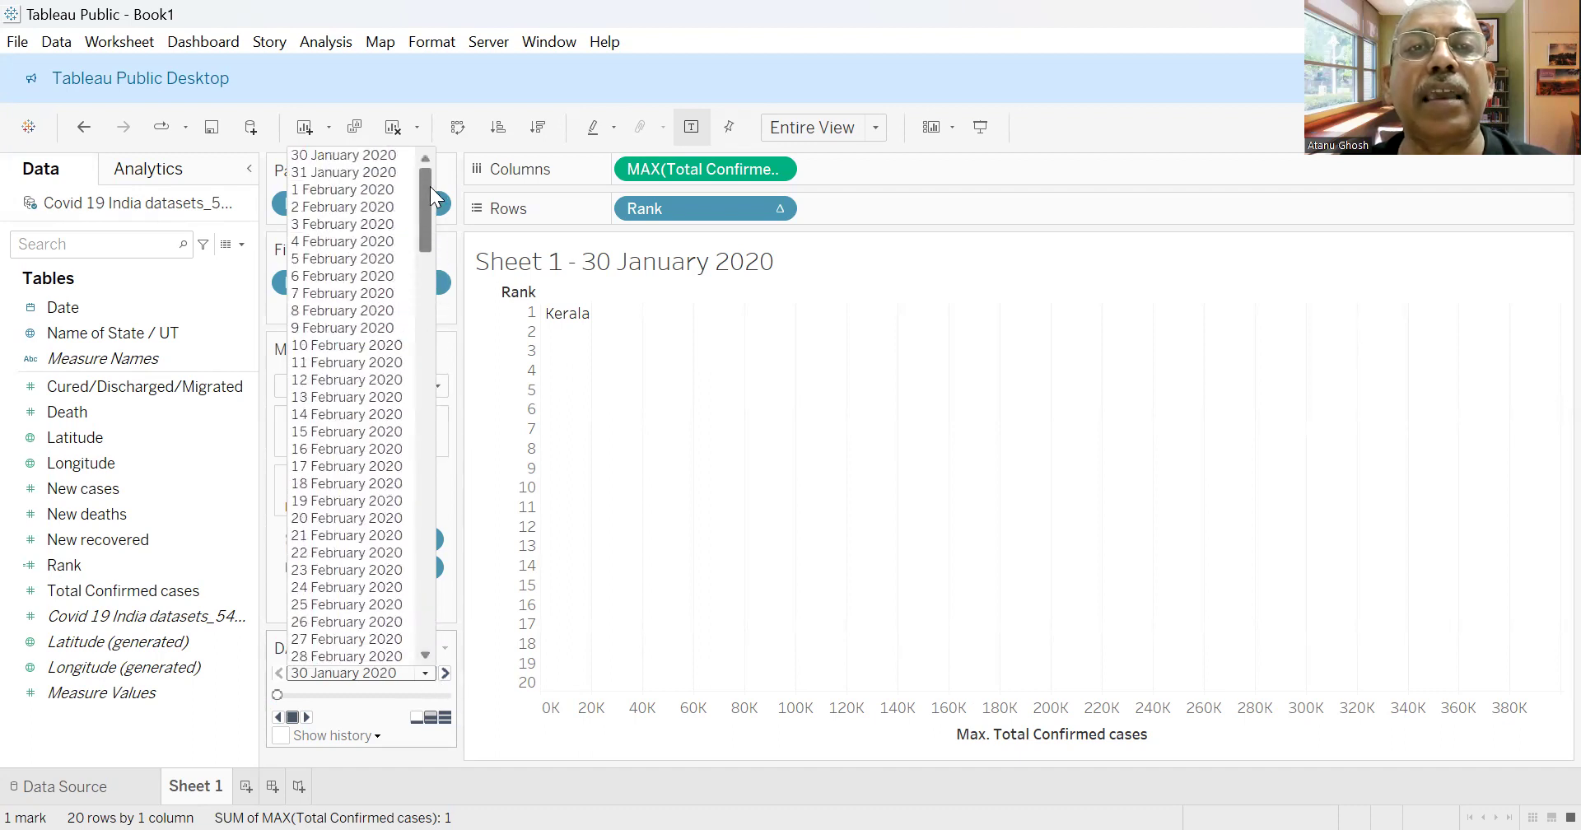
left_click(364, 769)
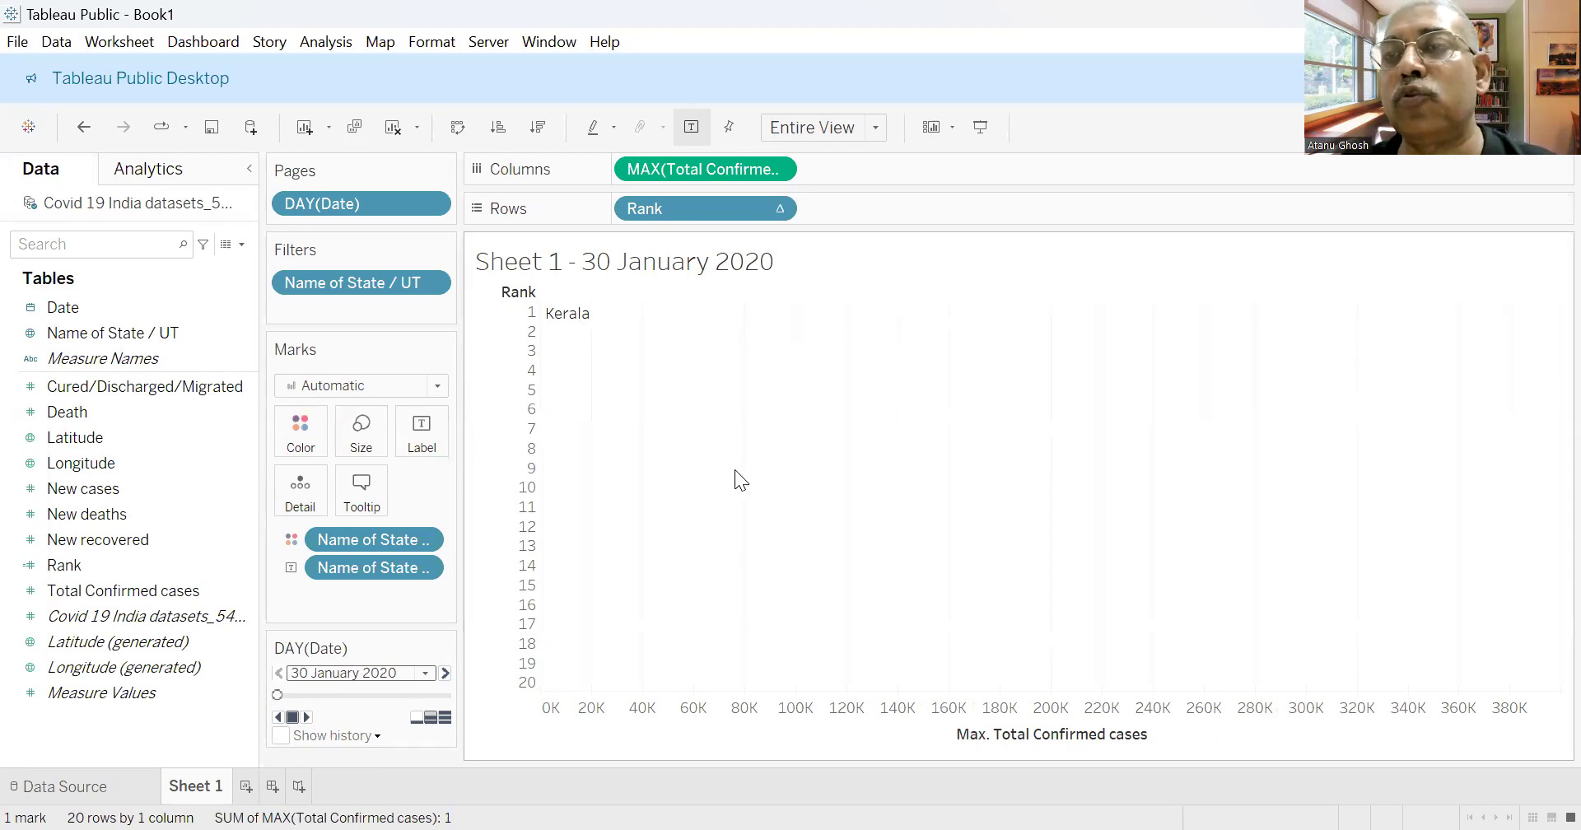
Change the title of the Max. Total Confirmed cases axis to Covid Cases.
right_click(998, 738)
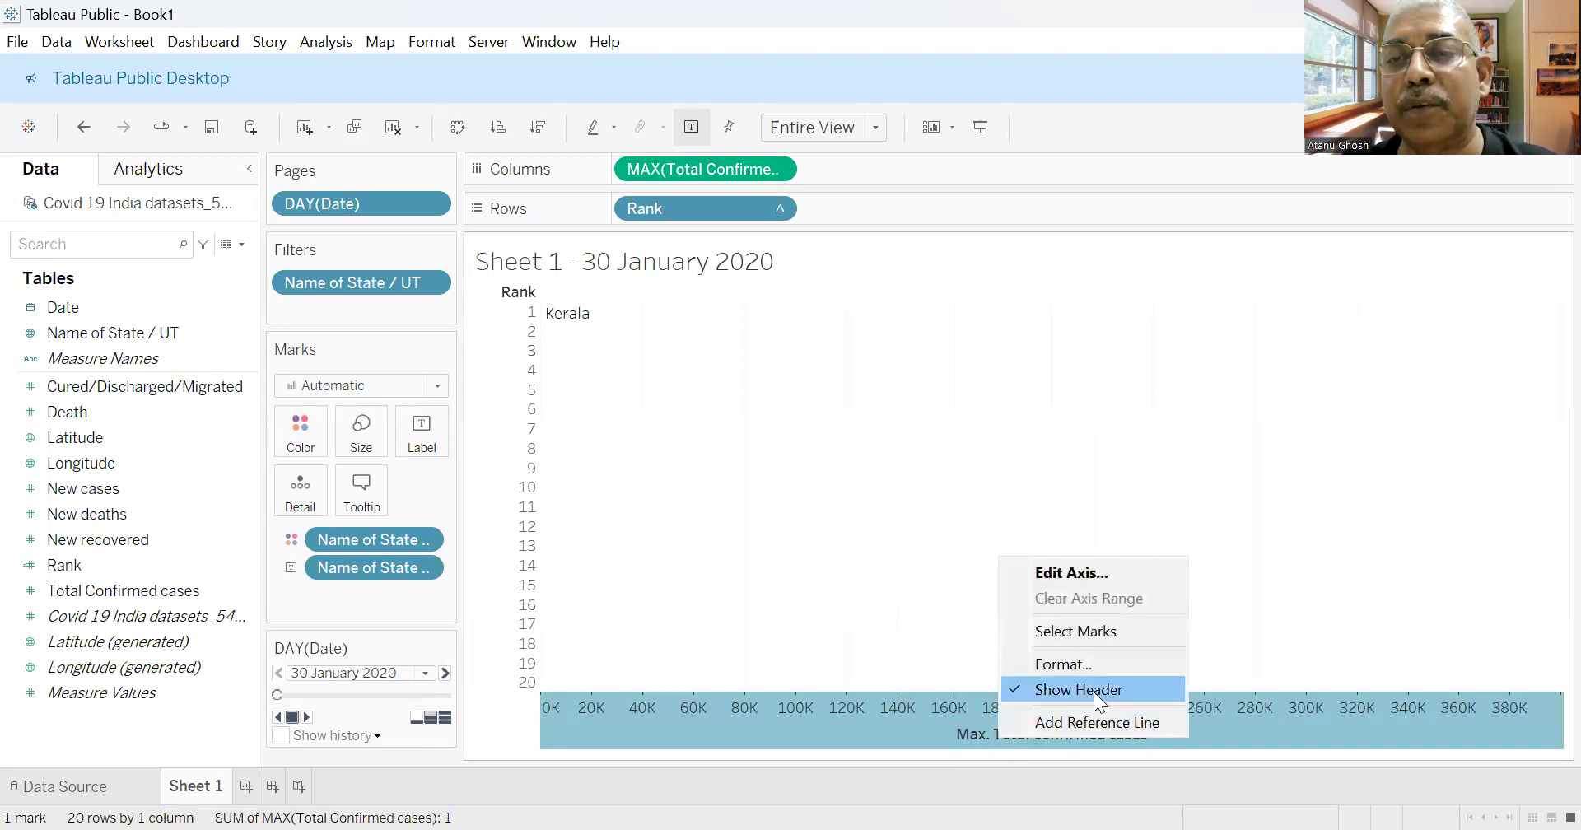
left_click(1082, 573)
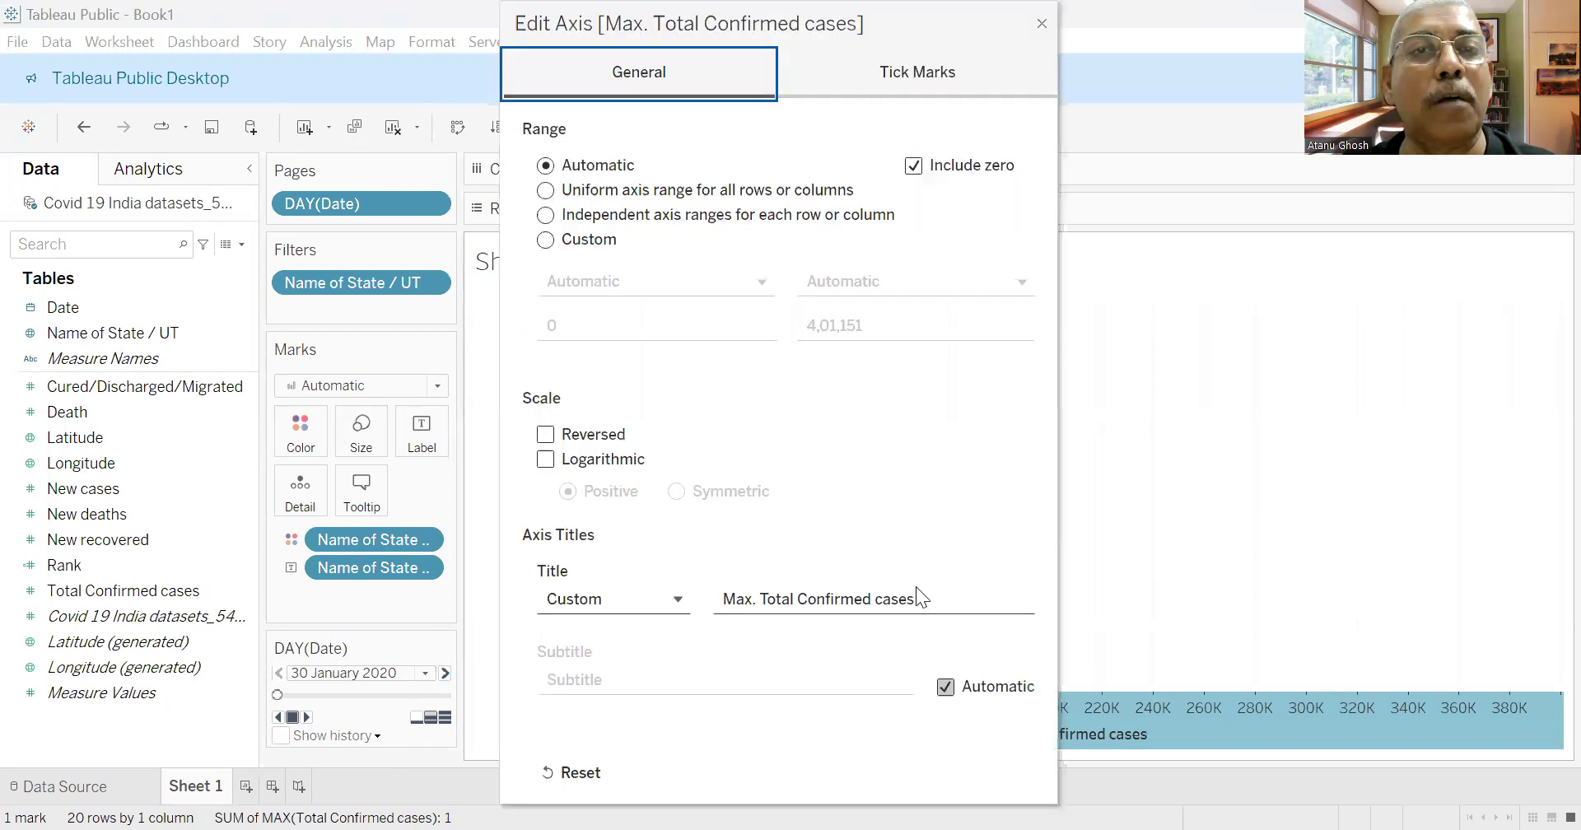
left_click(858, 585)
left_click_drag(858, 585, 649, 576)
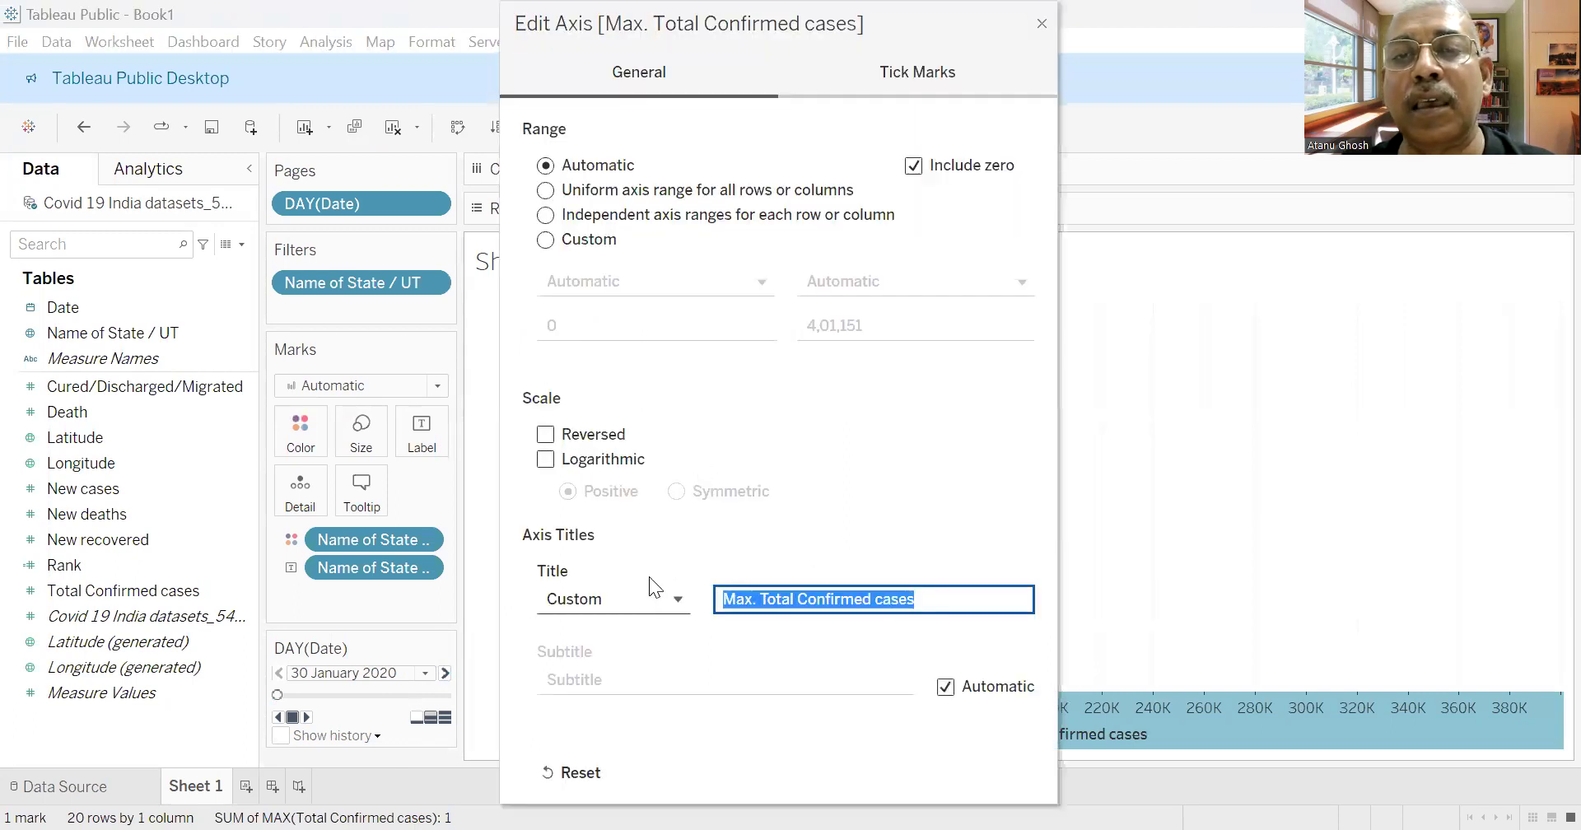
type("Cov")
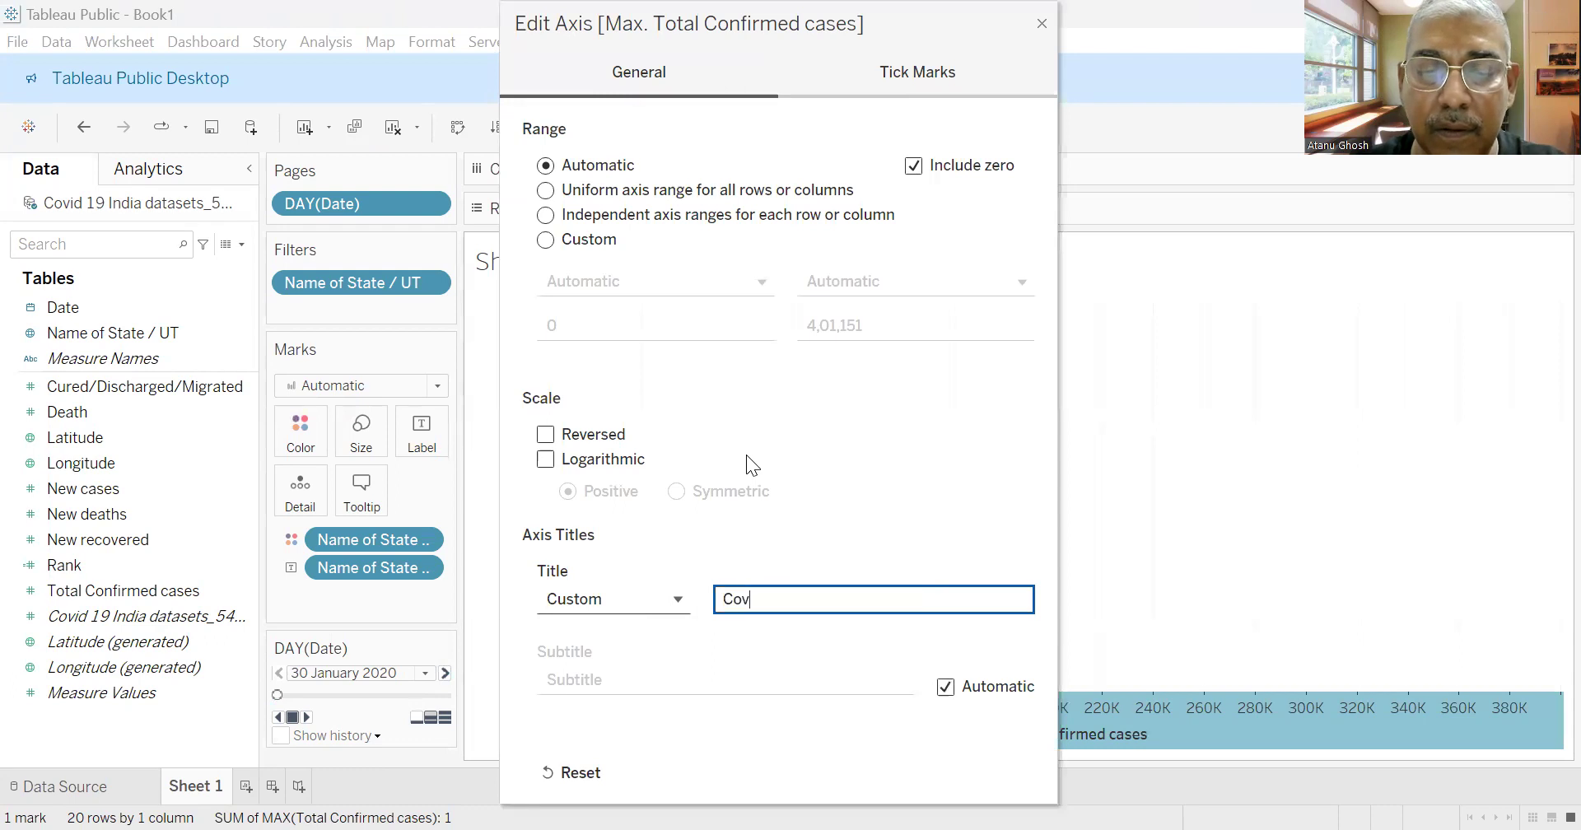
type("id Cases")
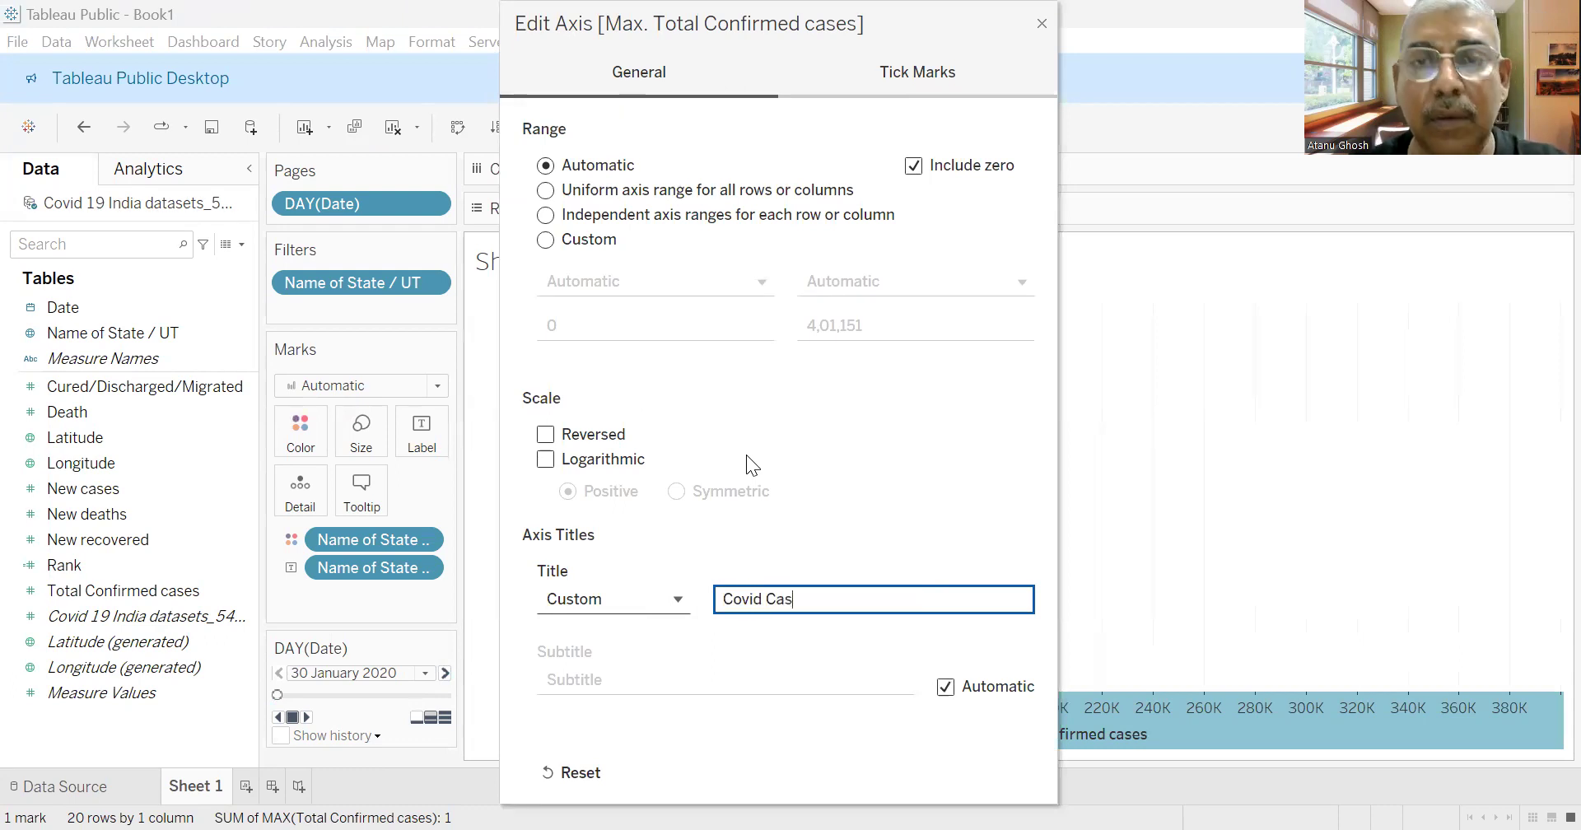
left_click(641, 125)
left_click(507, 104)
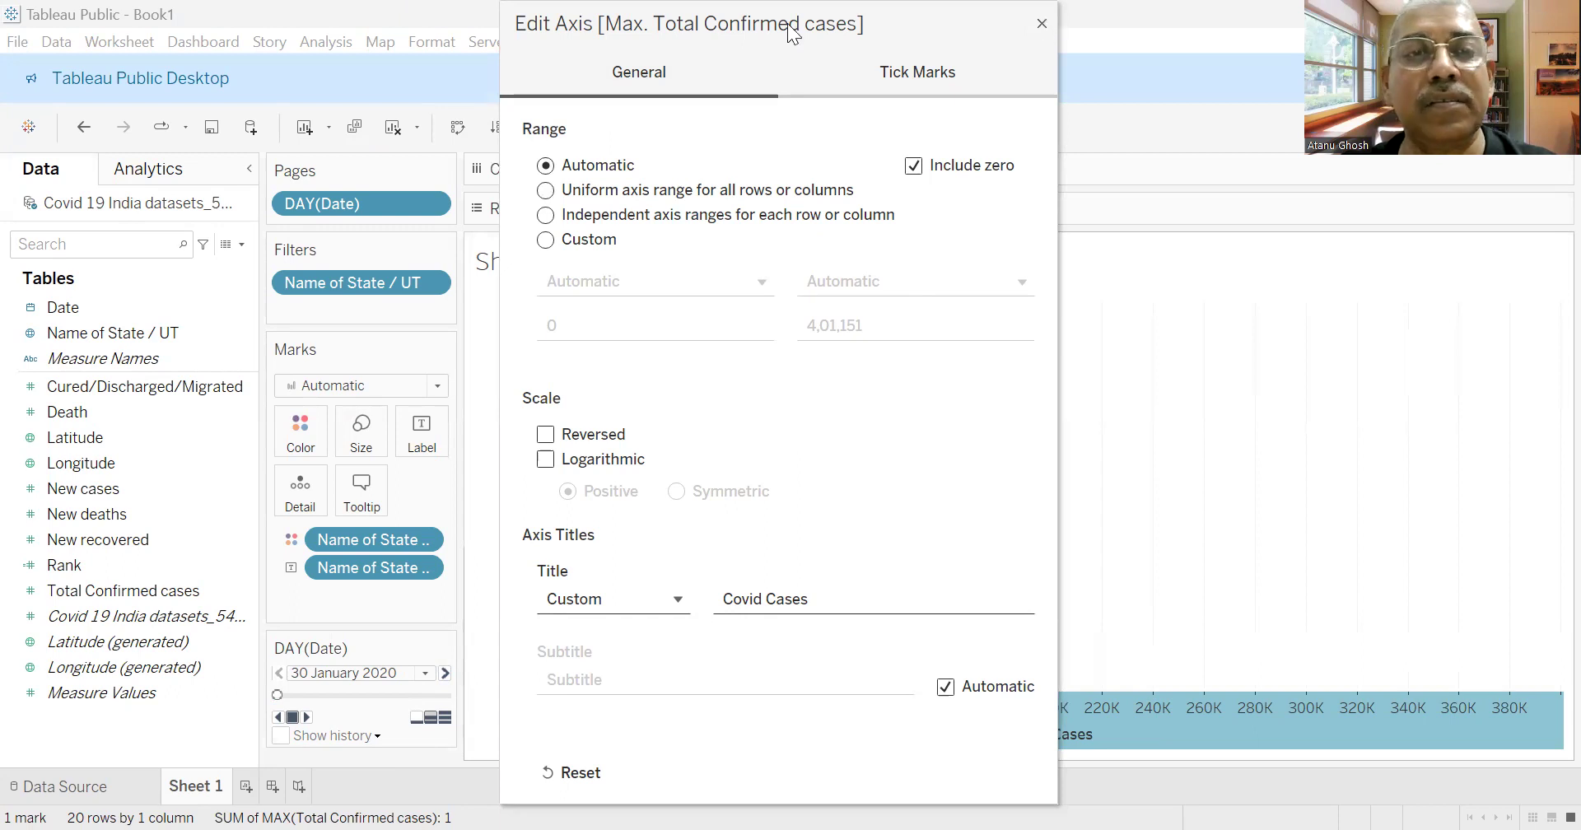
key("Escape")
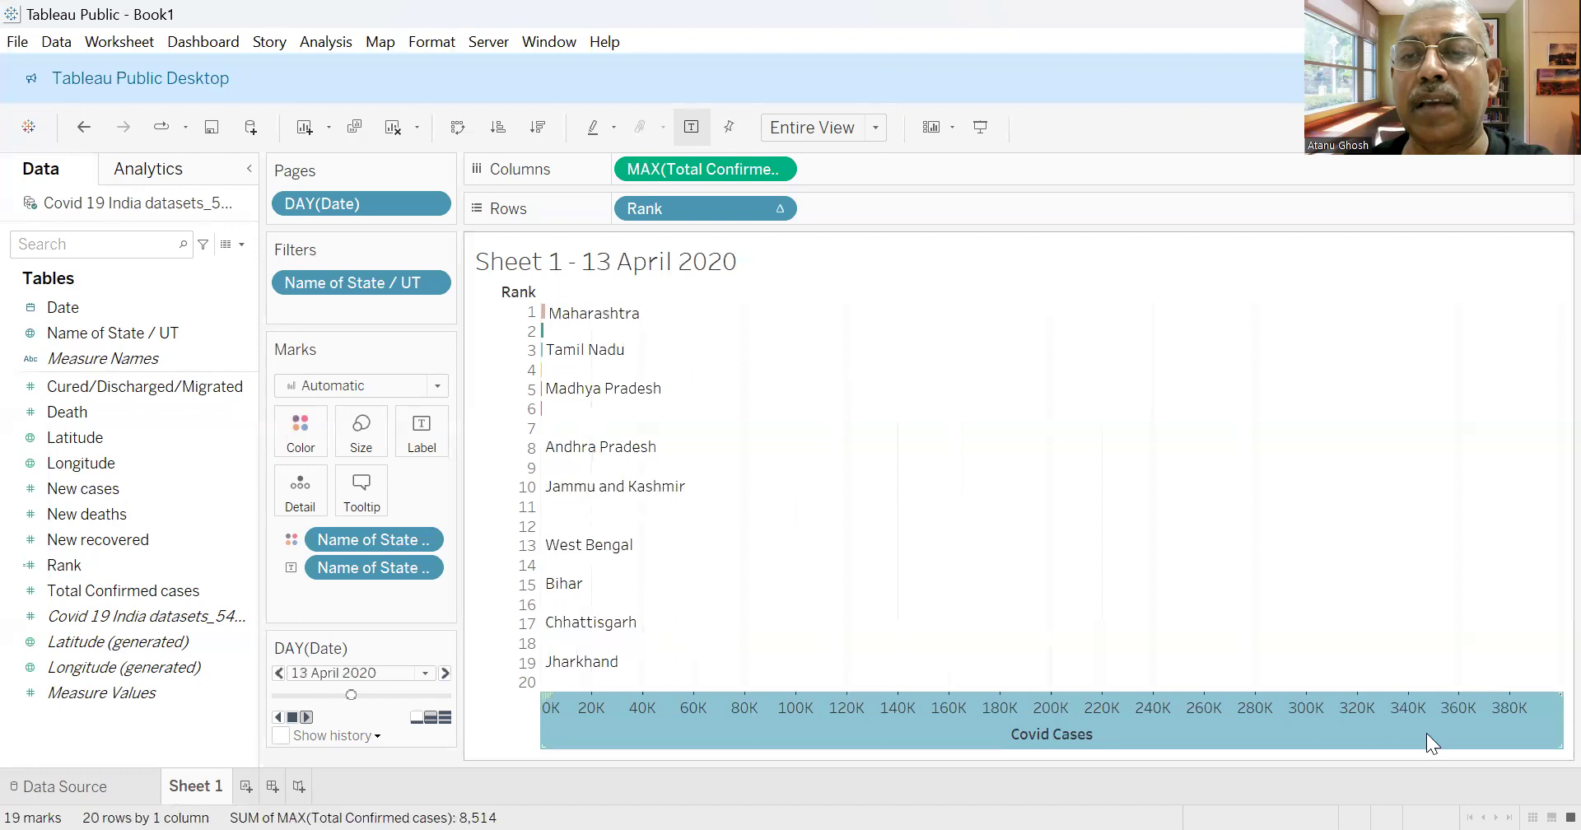
Follow the daily animation of the ranking through 22 July 2020 and examine the leading states' bars.
mouse_move(550, 320)
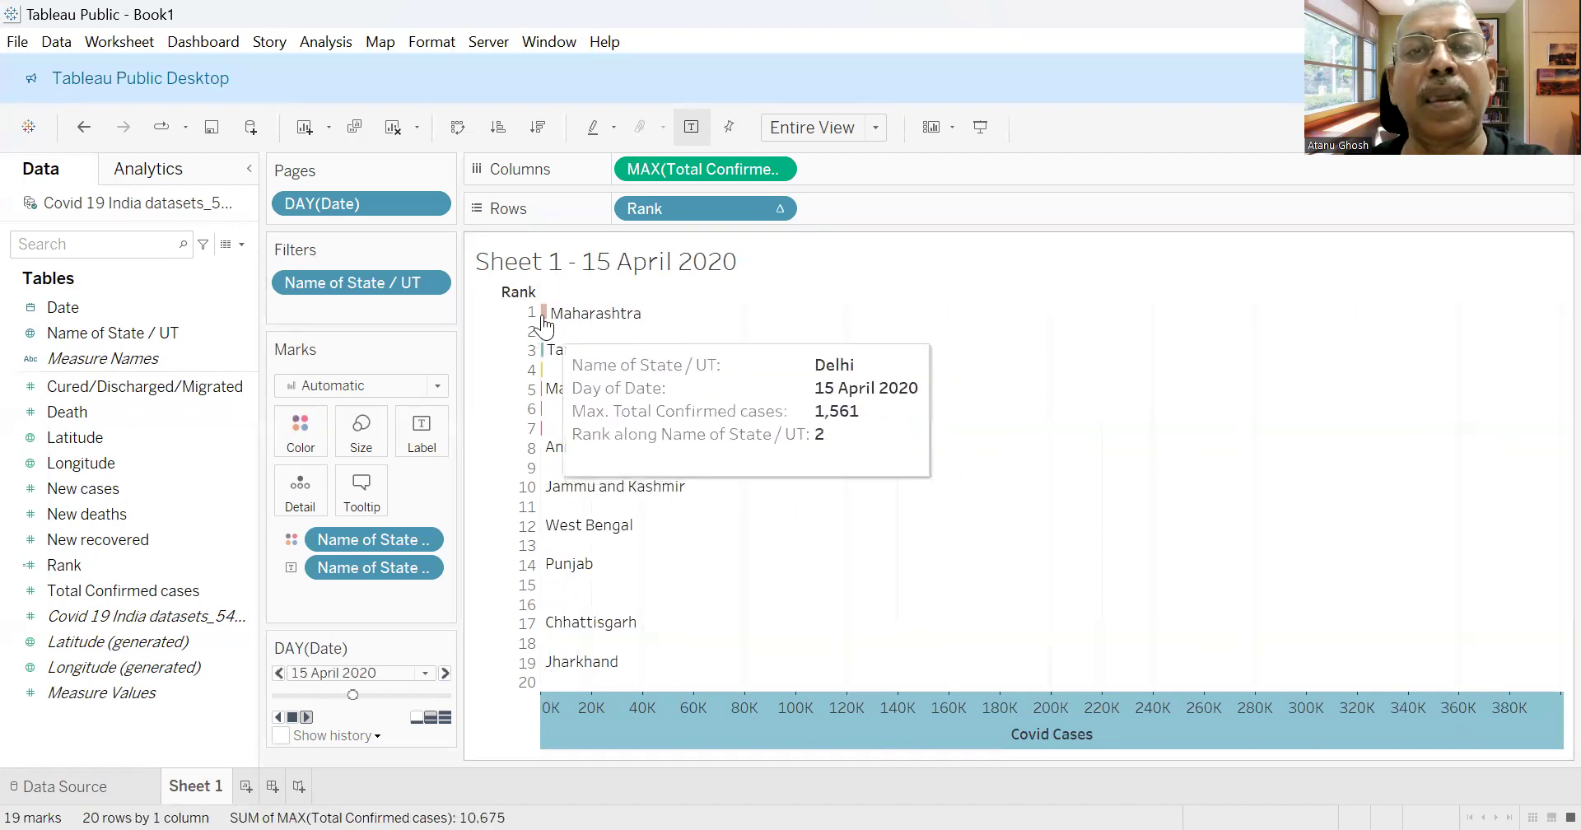
mouse_move(545, 356)
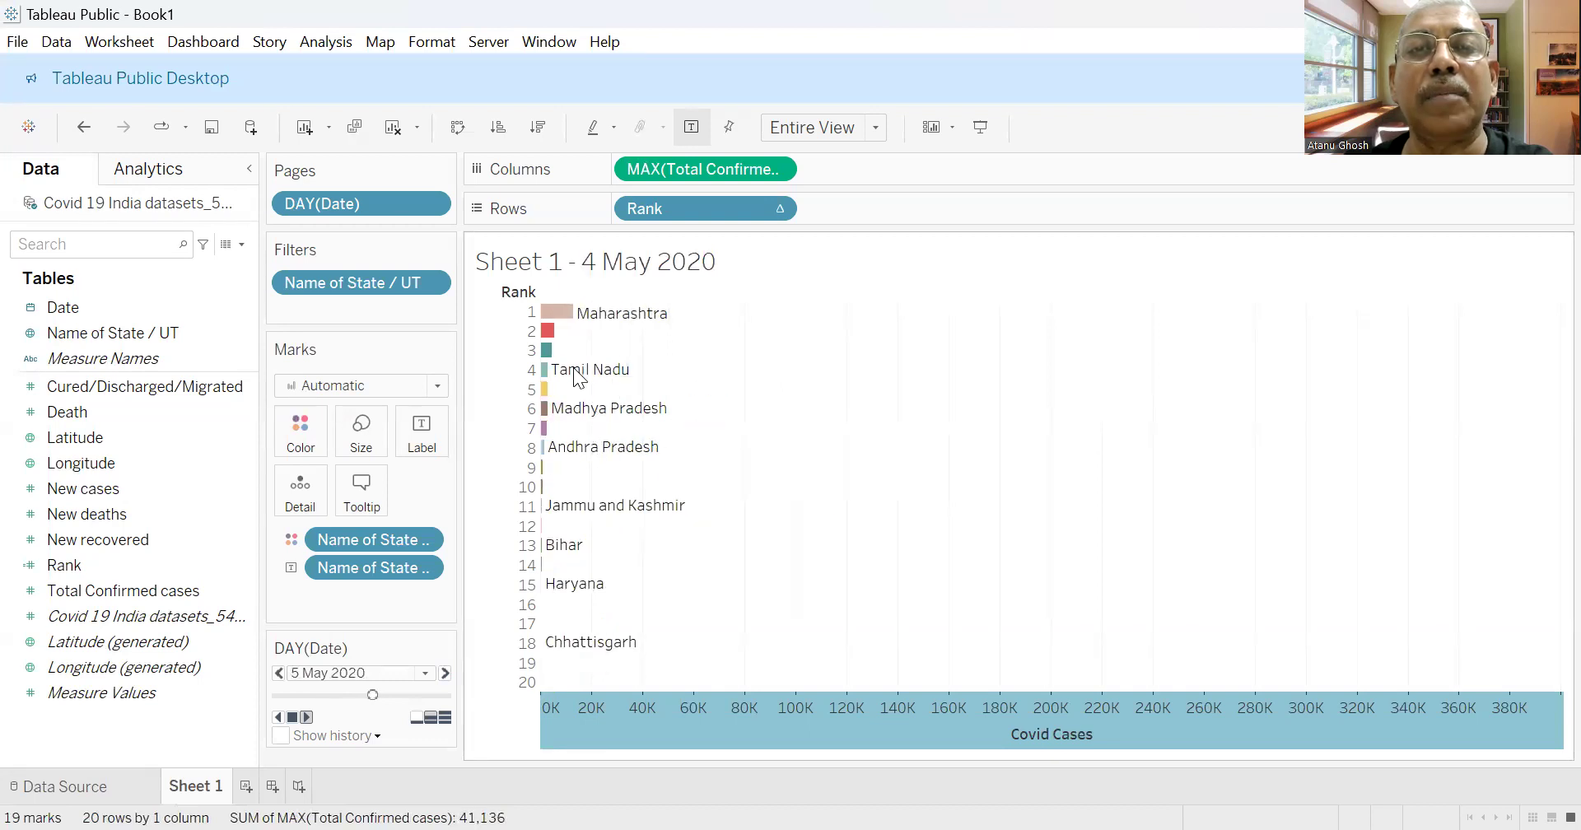
mouse_move(581, 379)
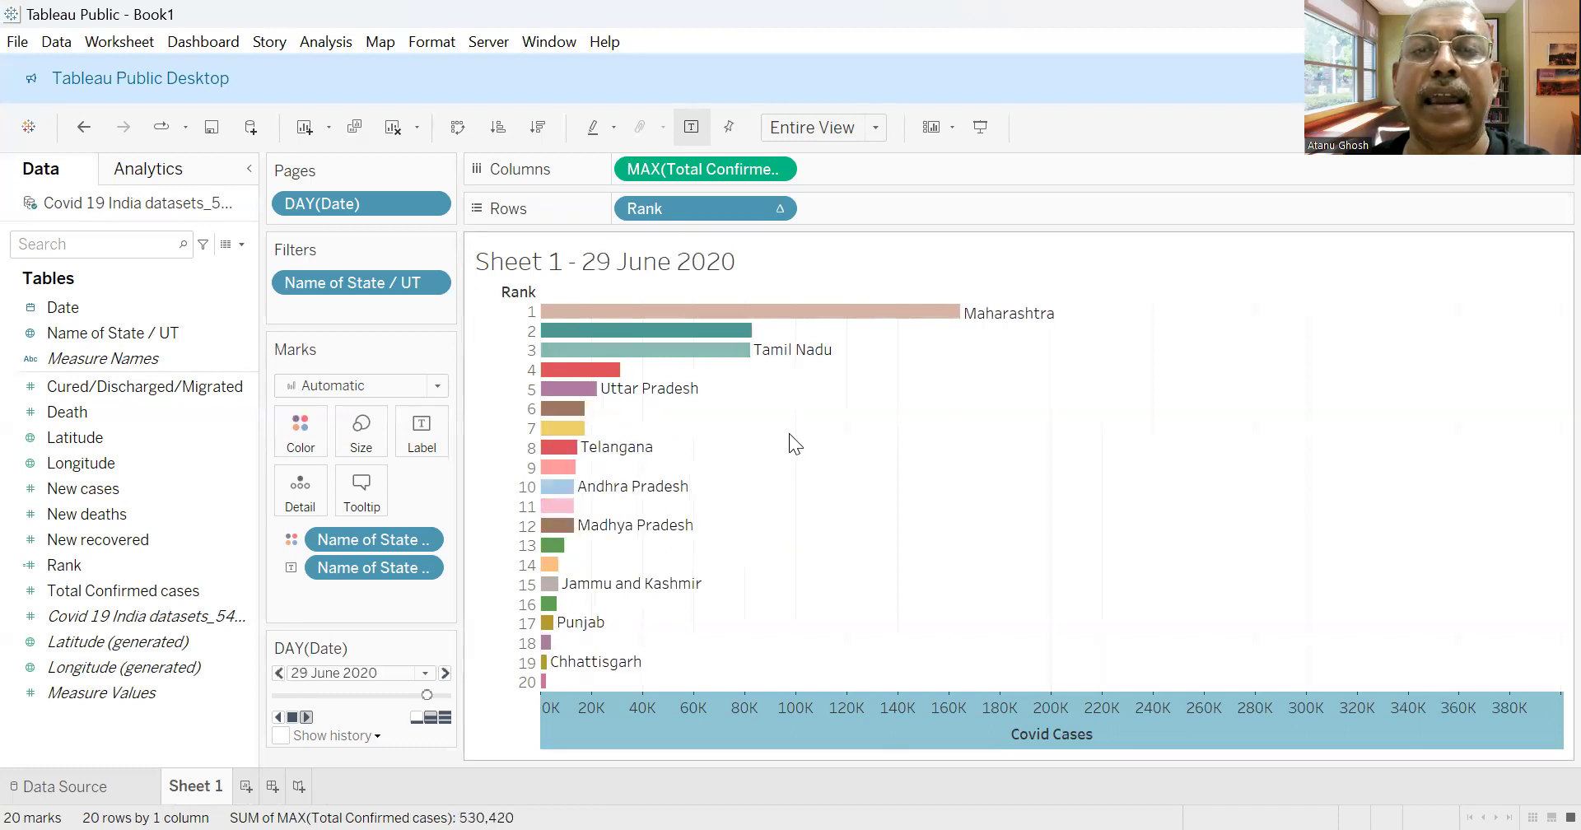
mouse_move(744, 340)
mouse_move(928, 326)
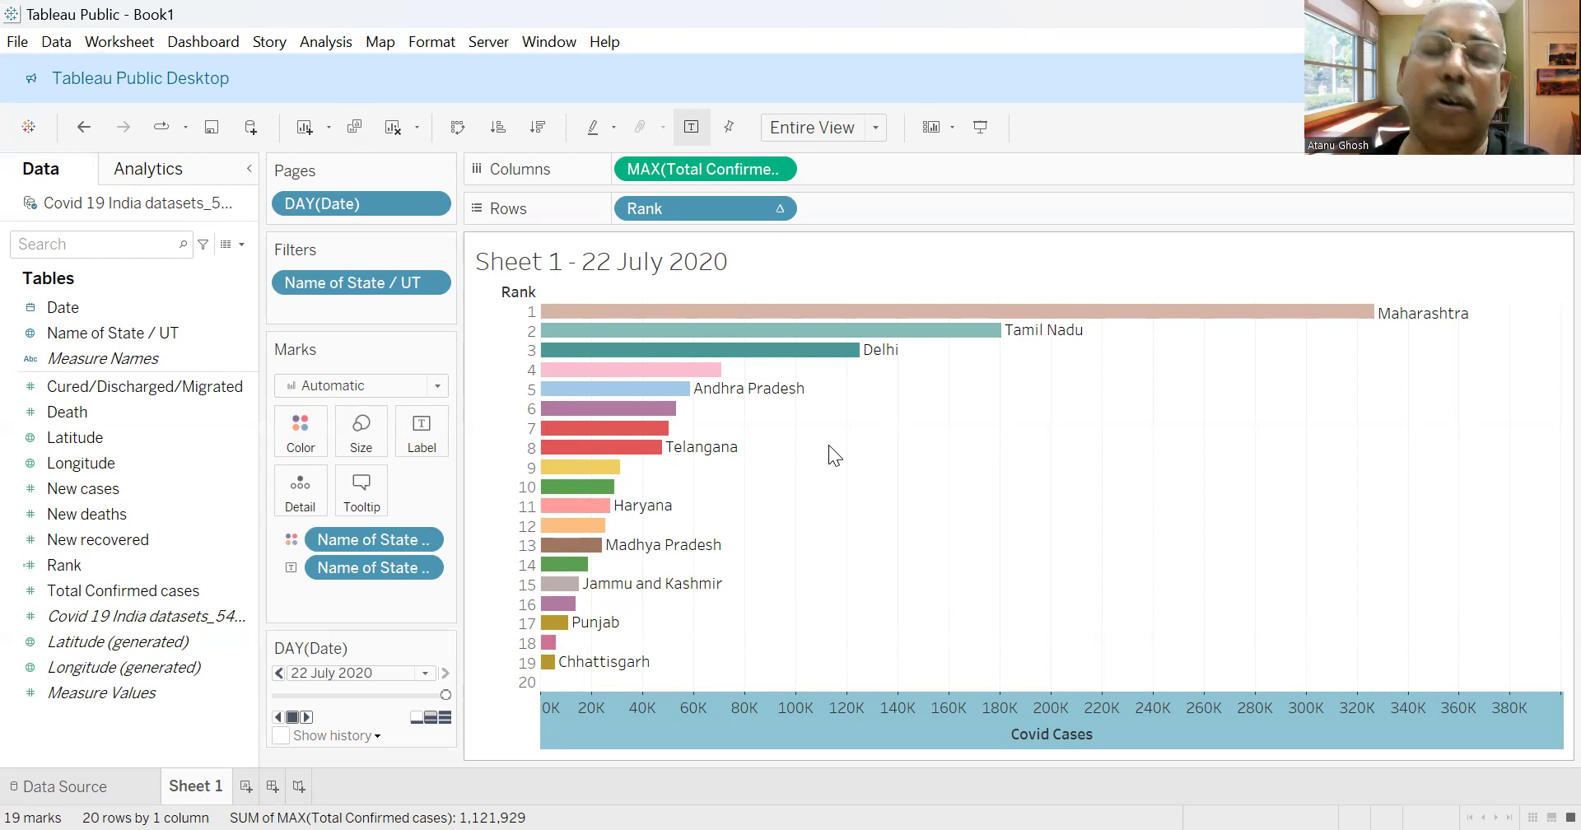
Create a new worksheet and plot Name of State / UT as a filled map.
left_click(245, 786)
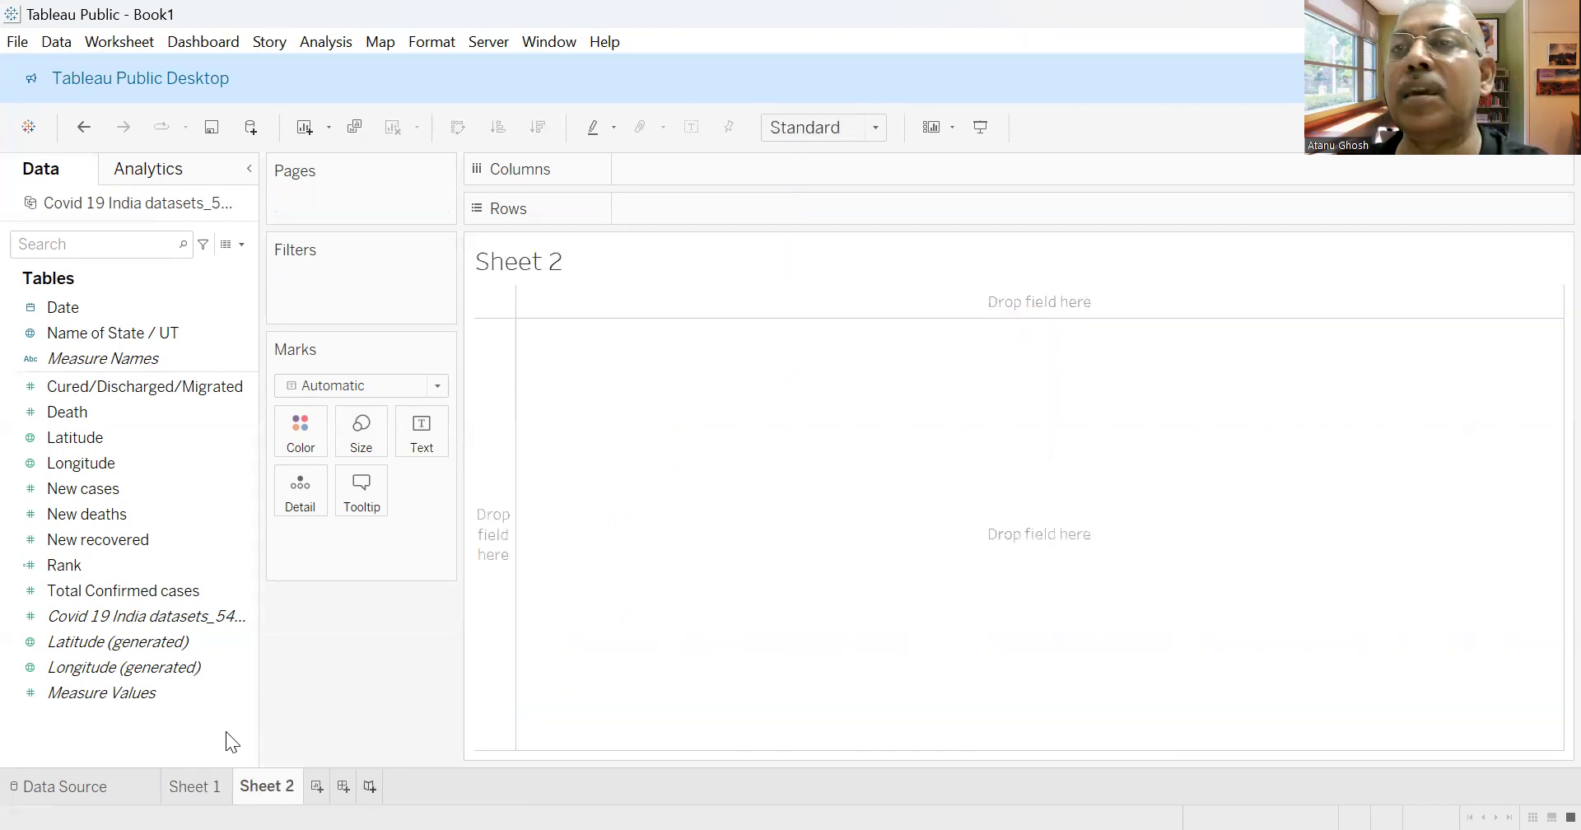
left_click(128, 617)
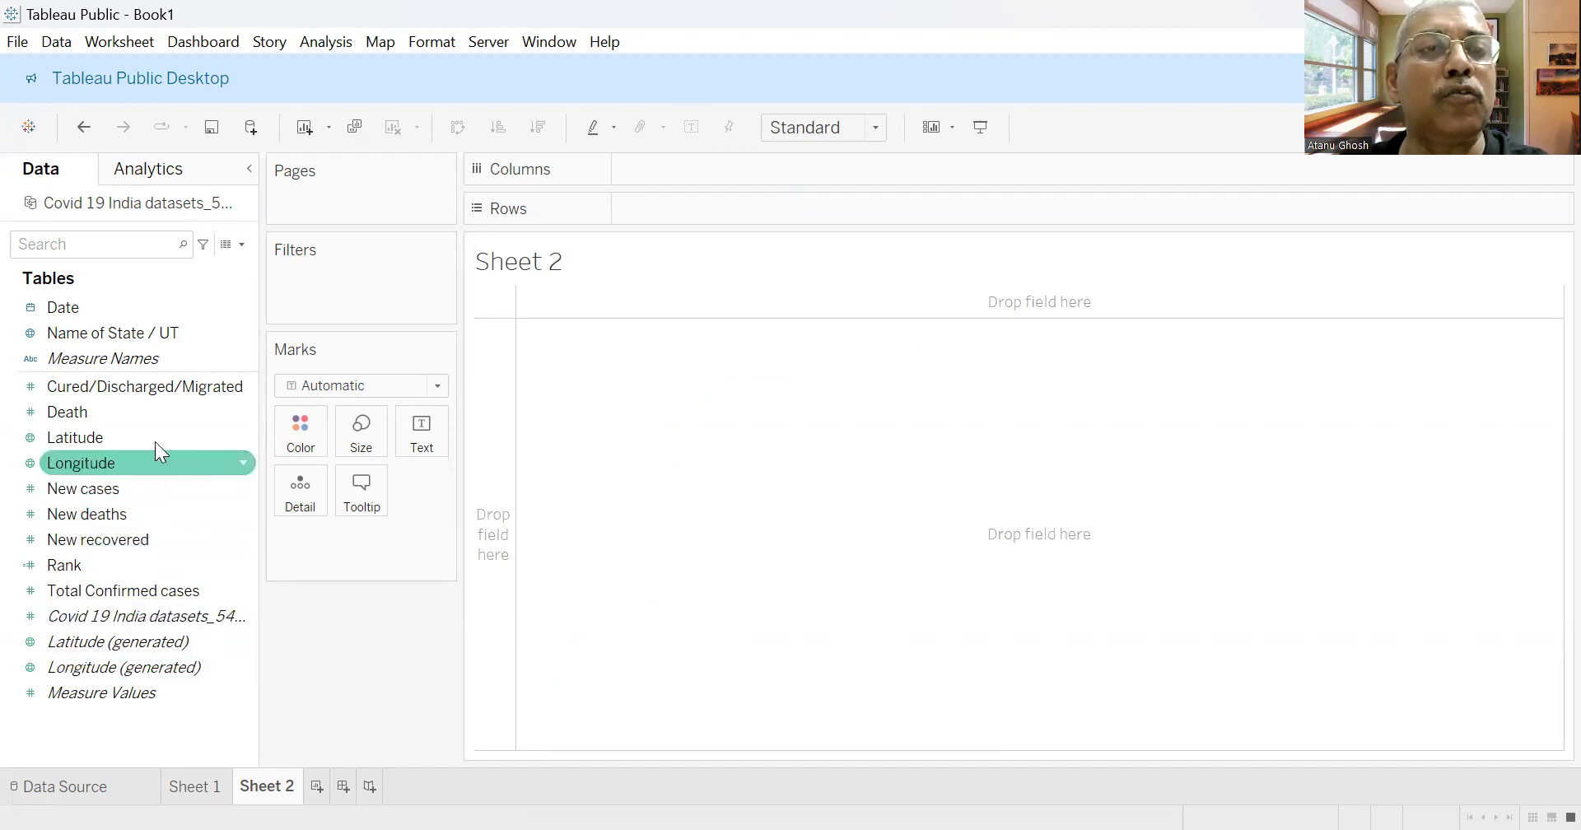
left_click_drag(138, 338, 723, 173)
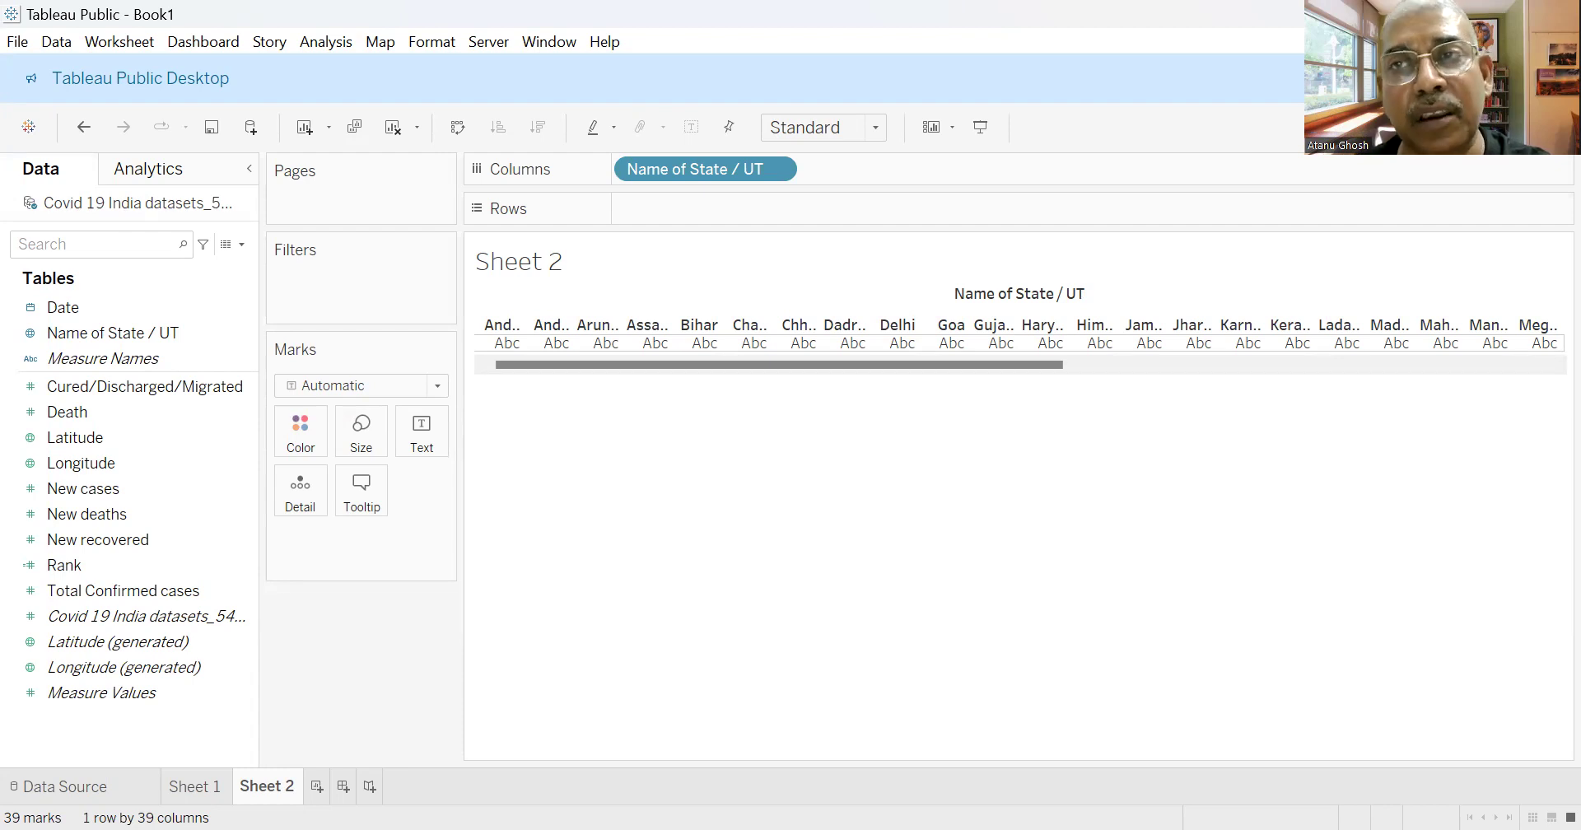
left_click(1534, 127)
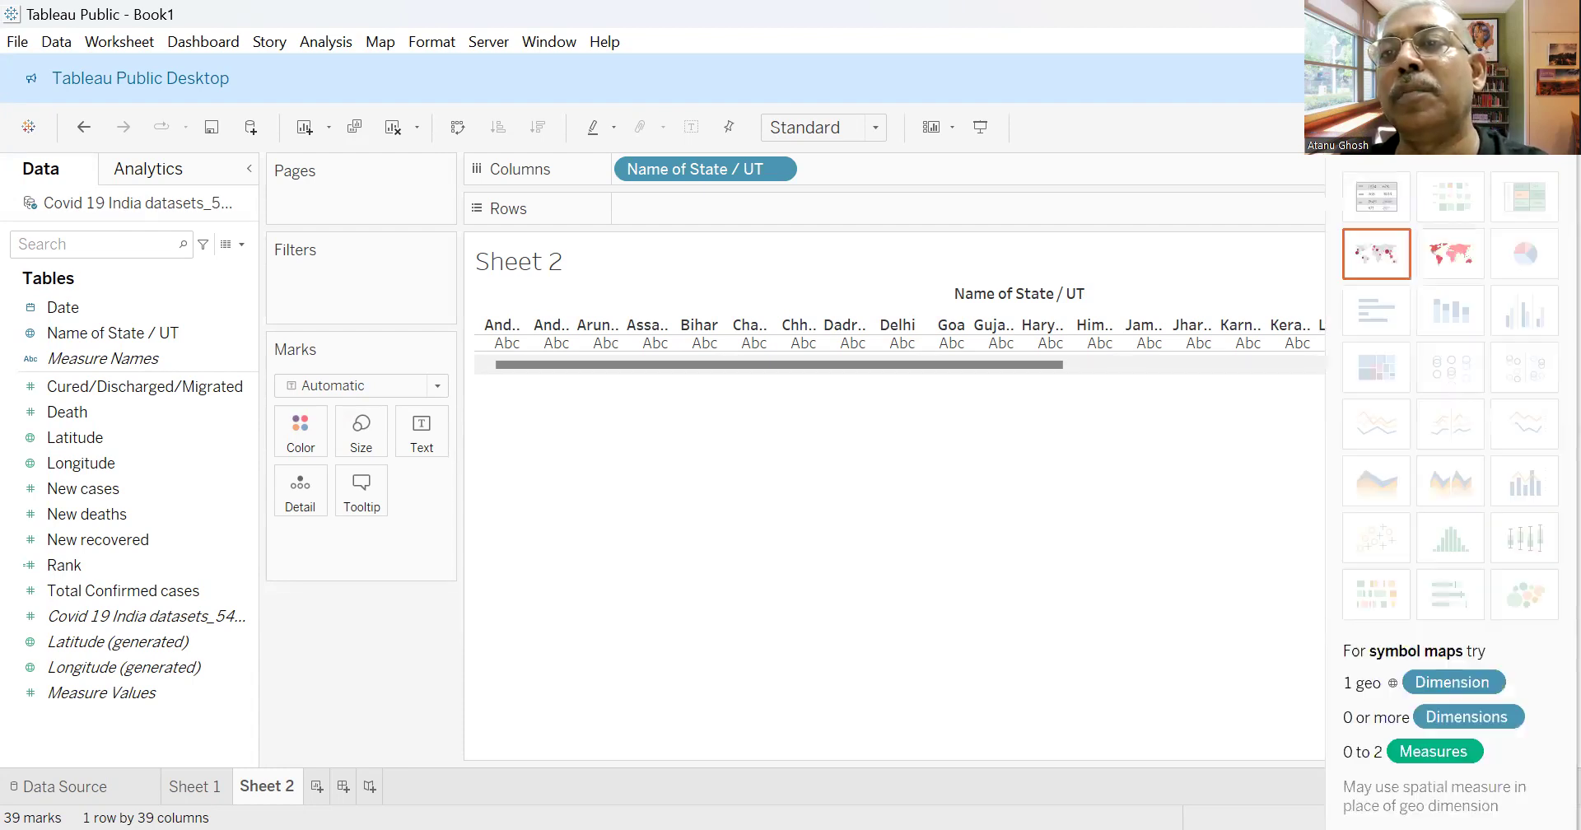
left_click(1450, 253)
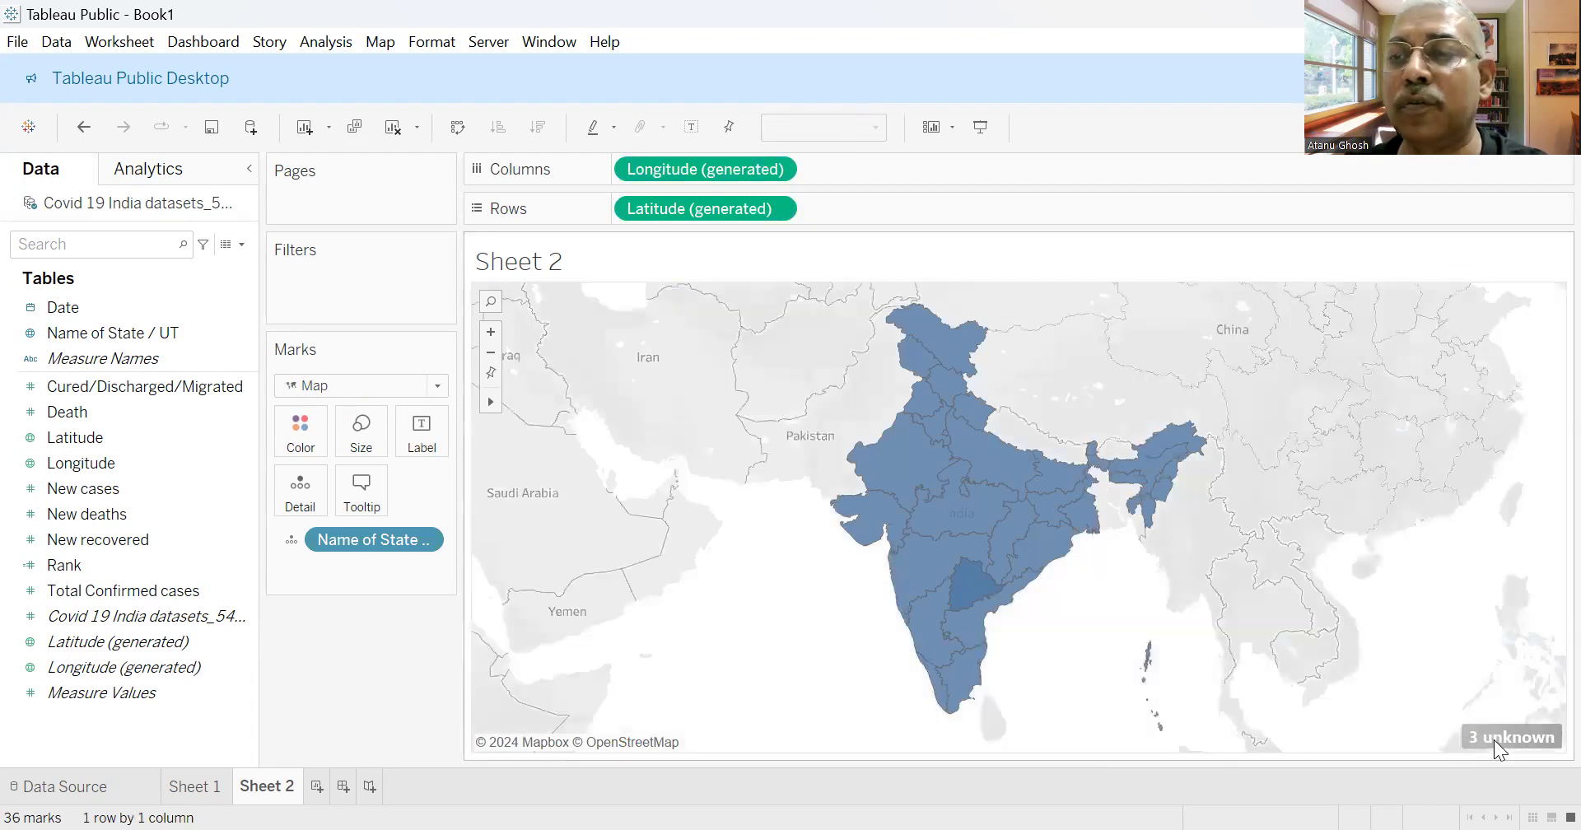
Edit the map's unknown locations and match the Union Territory of Jammu entry to Jammu and Kashmir.
left_click(1486, 736)
left_click(673, 368)
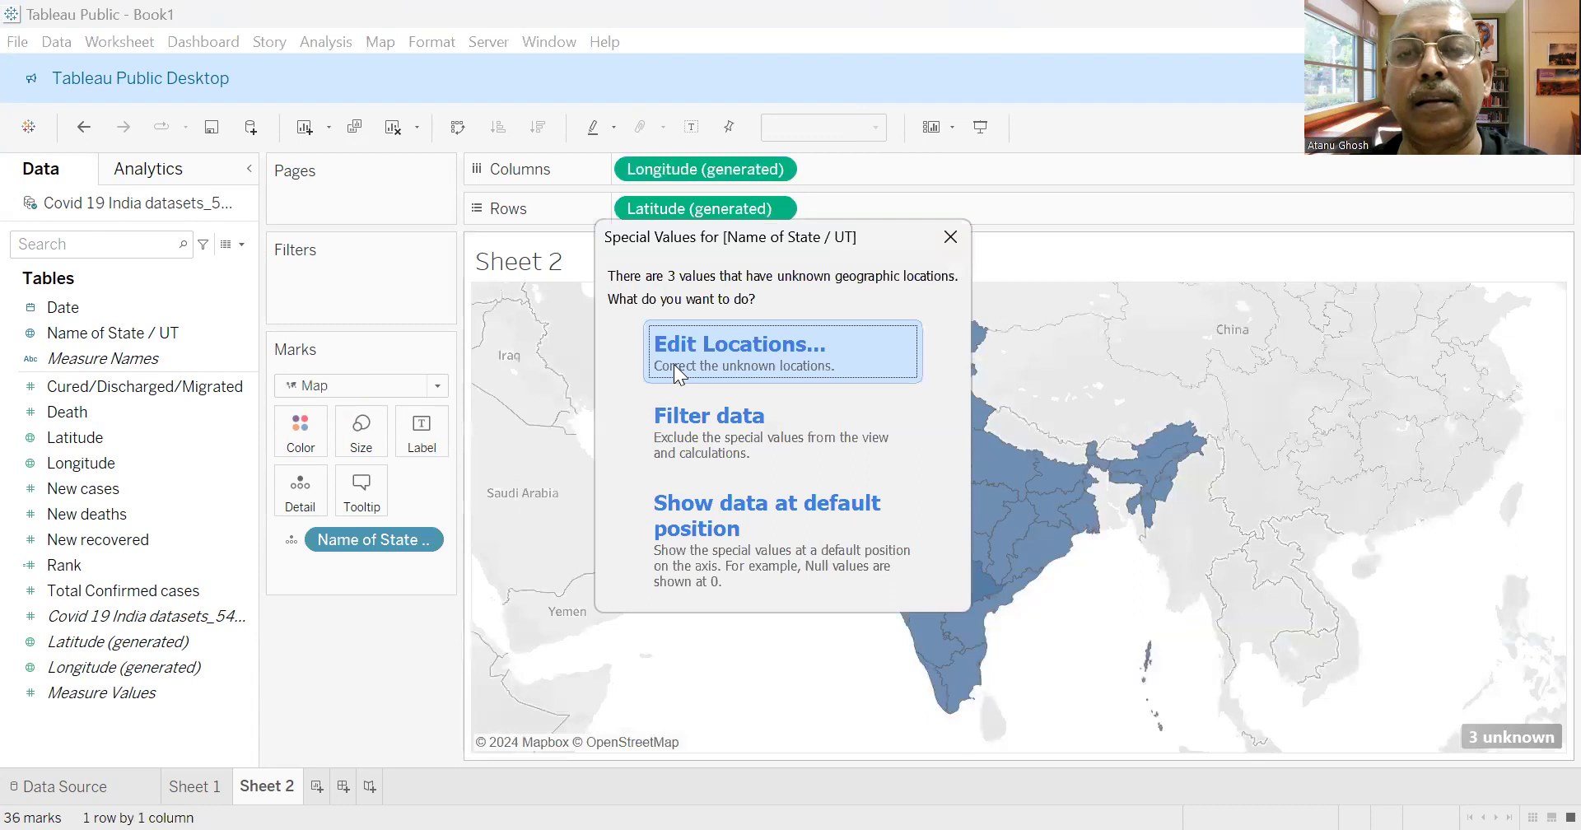
left_click(797, 455)
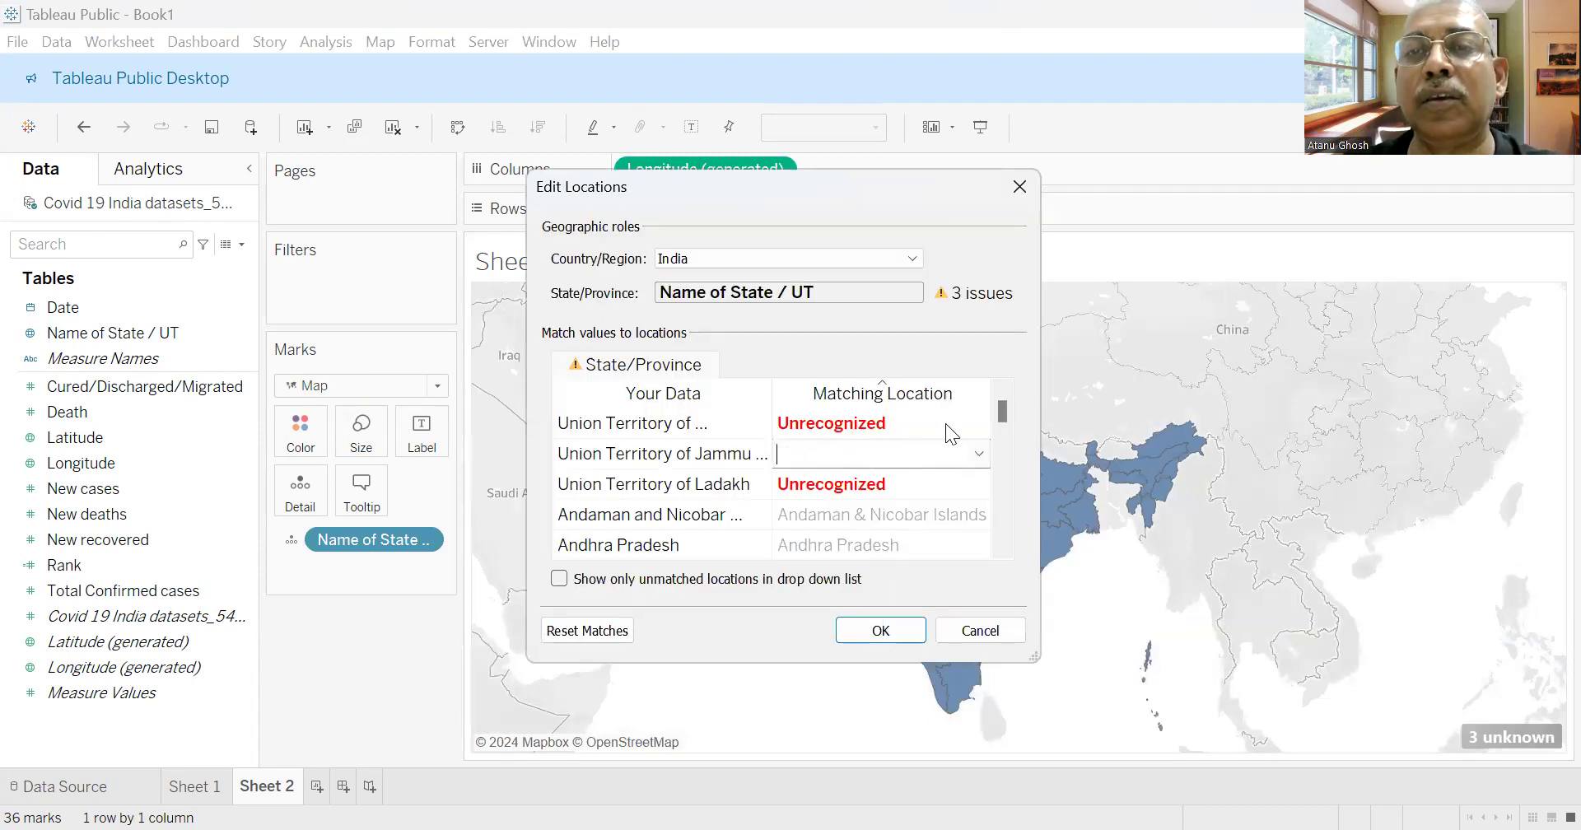
left_click(978, 454)
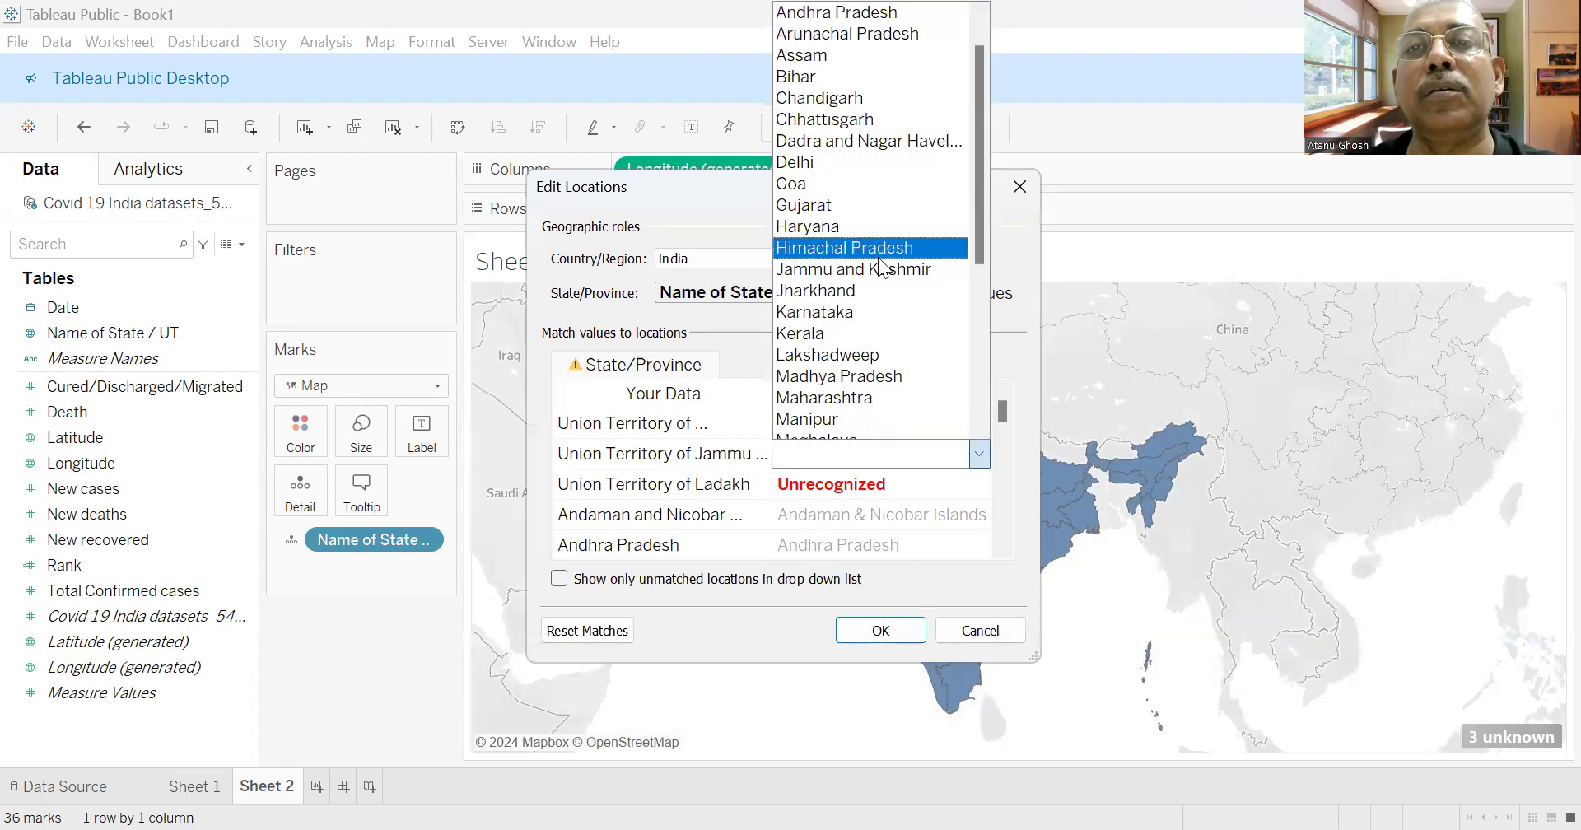
left_click(878, 269)
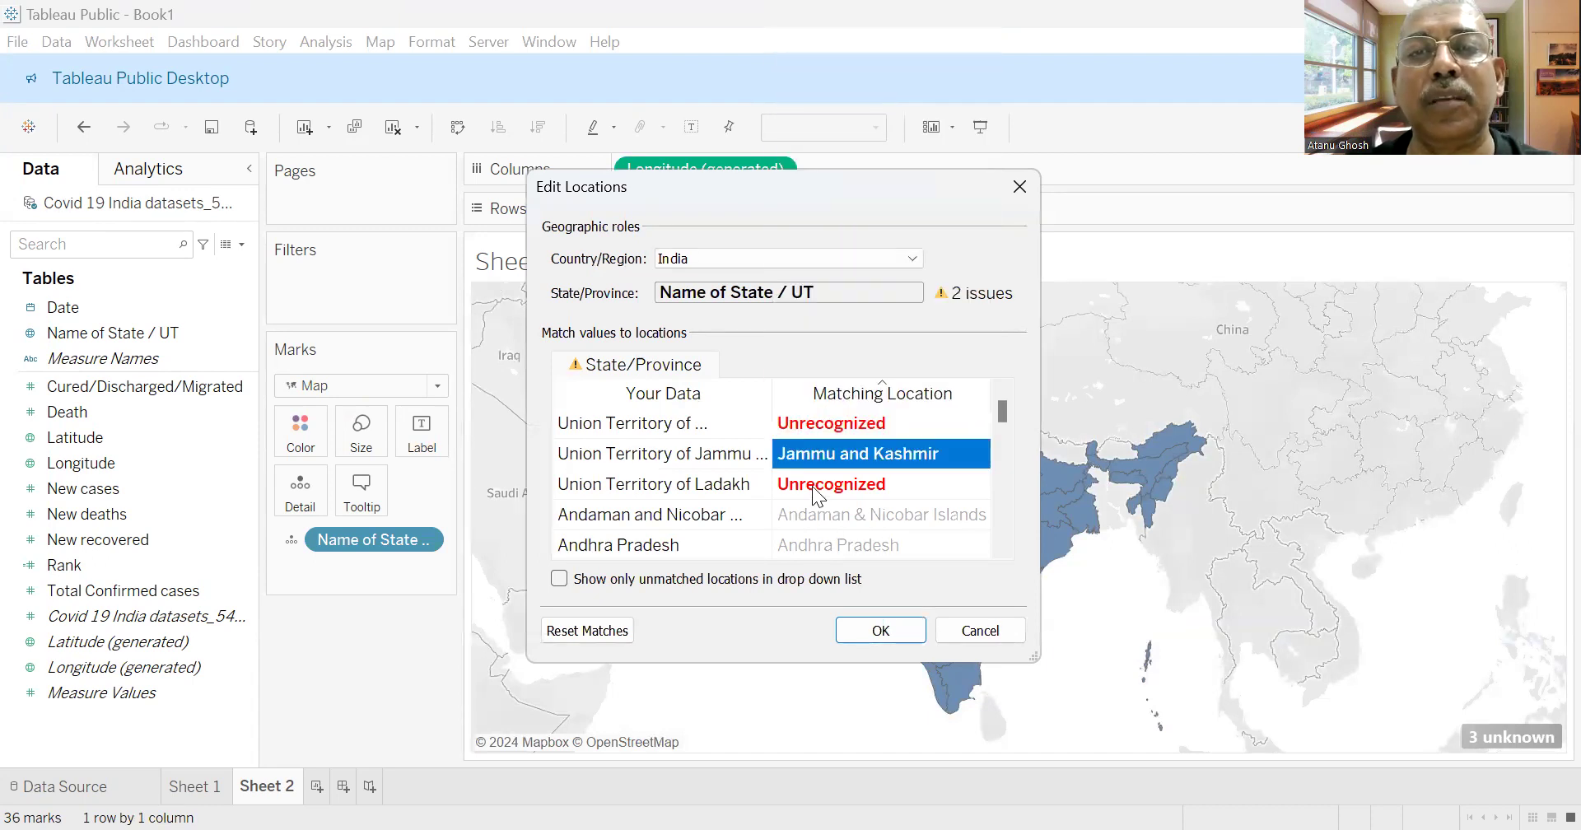
Match Union Territory of Ladakh to Jammu and Kashmir and apply the location edits.
left_click(812, 486)
left_click(979, 486)
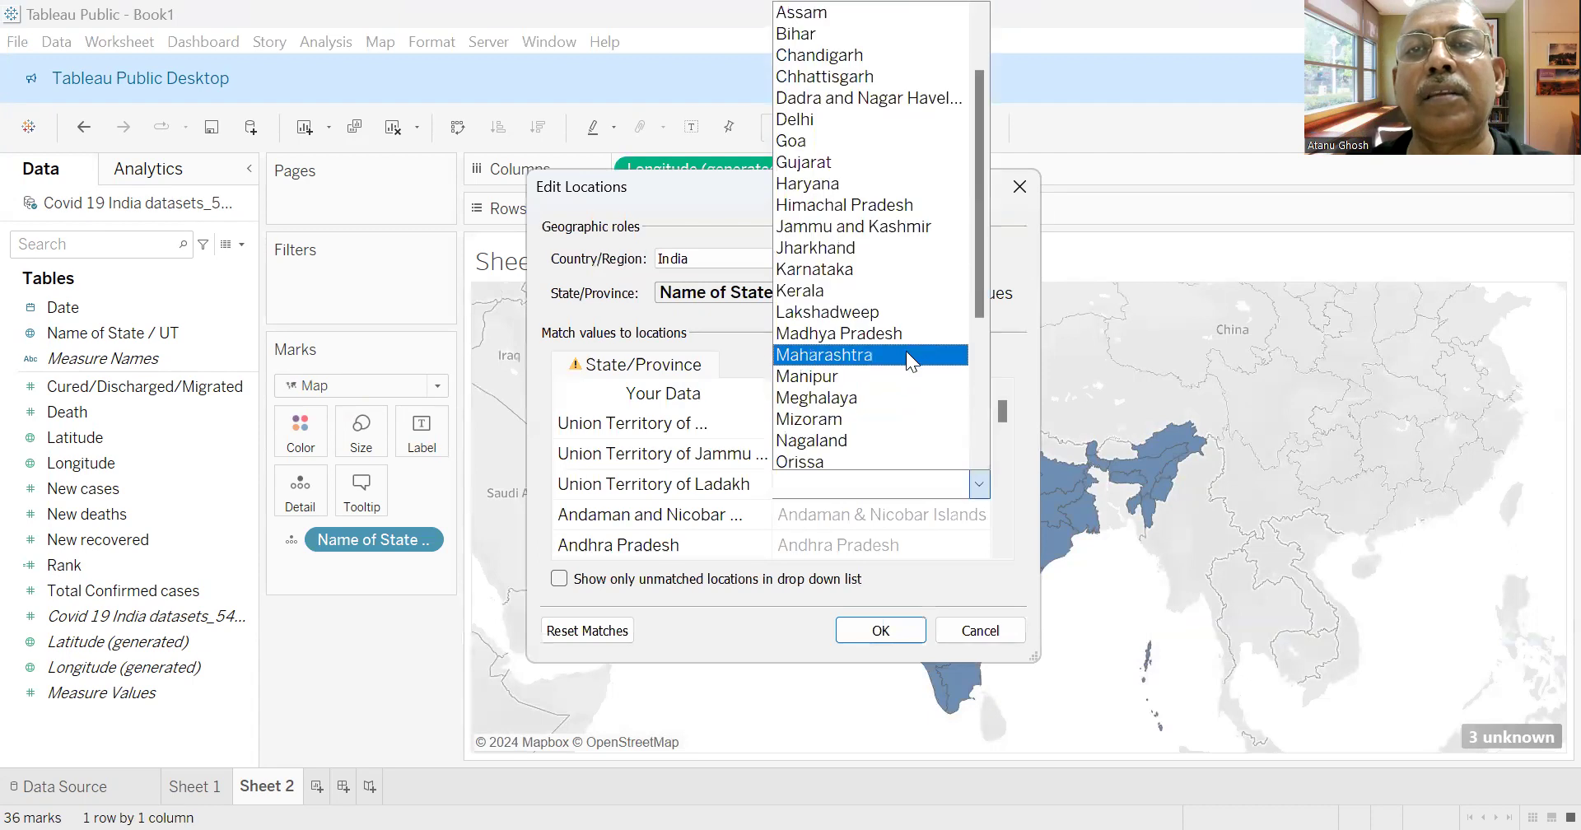
left_click(915, 228)
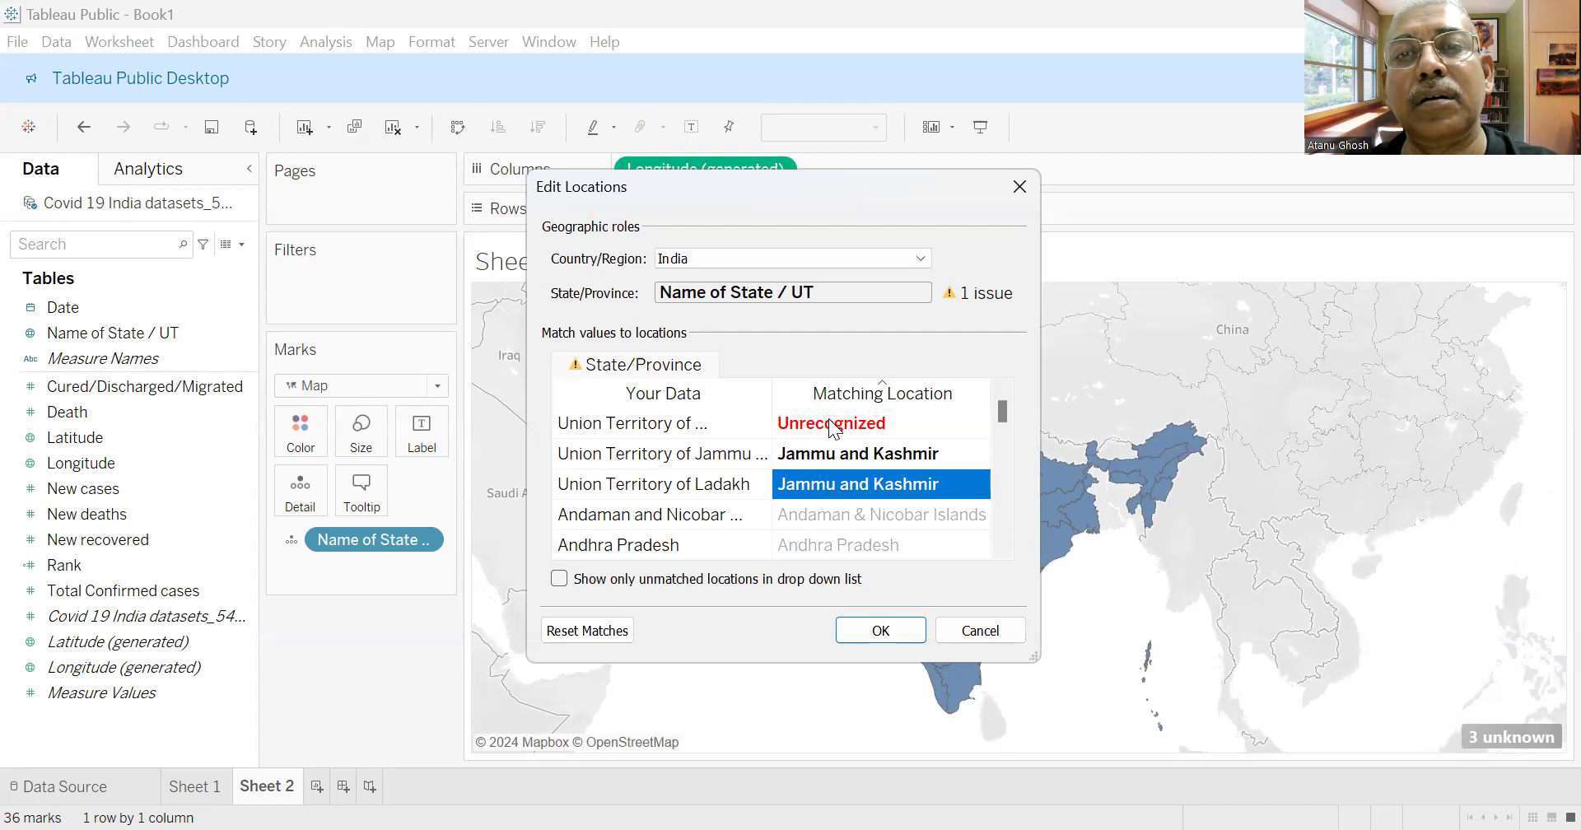
left_click(628, 426)
left_click(886, 631)
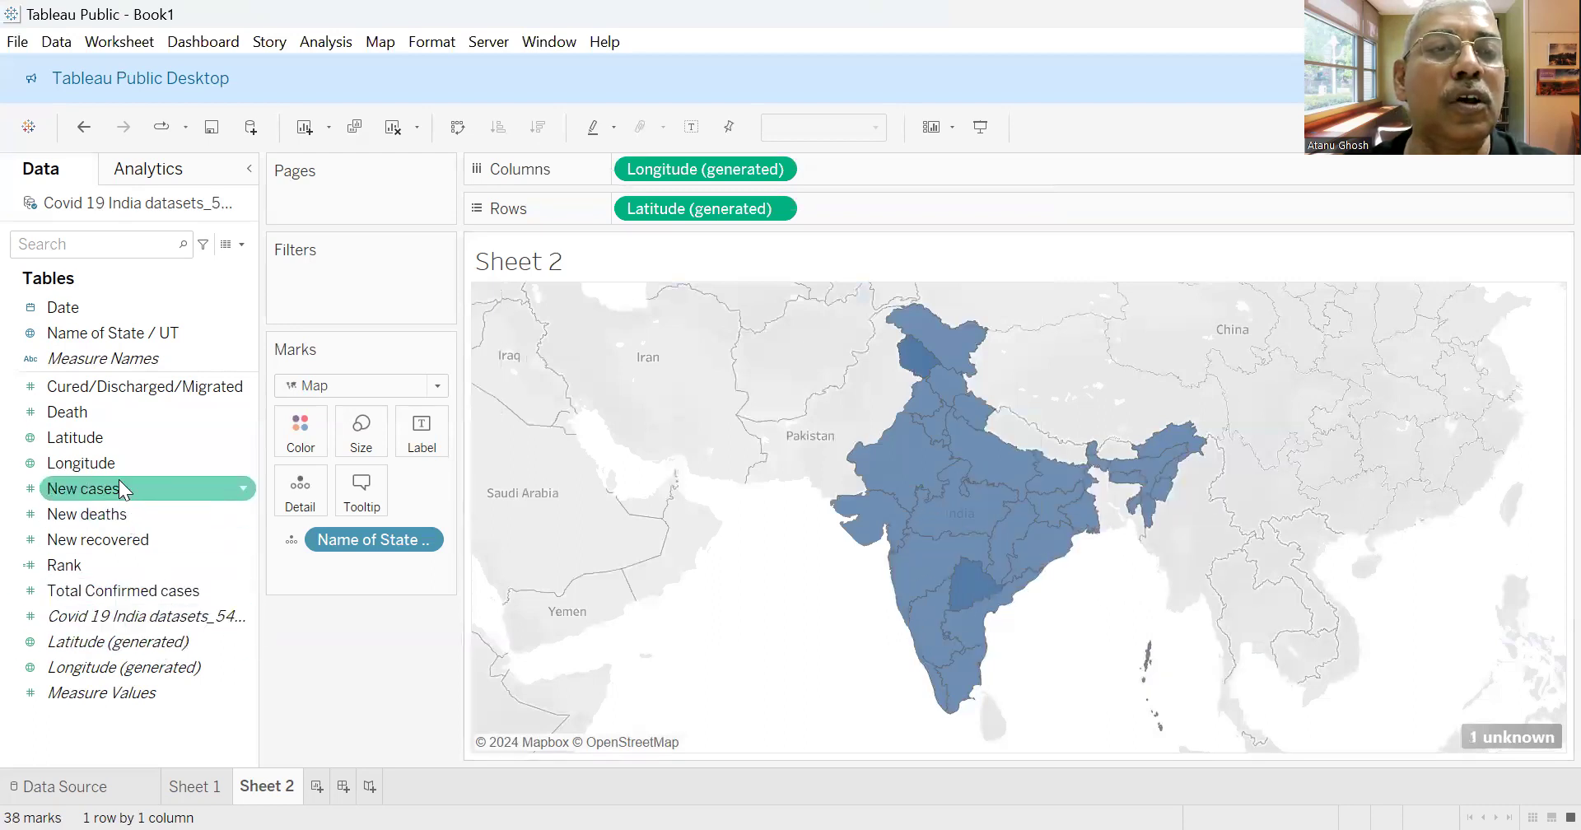
Color the map's states by Total Confirmed cases aggregated as Maximum, and hide the color legend.
left_click(154, 590)
left_click_drag(154, 590, 303, 430)
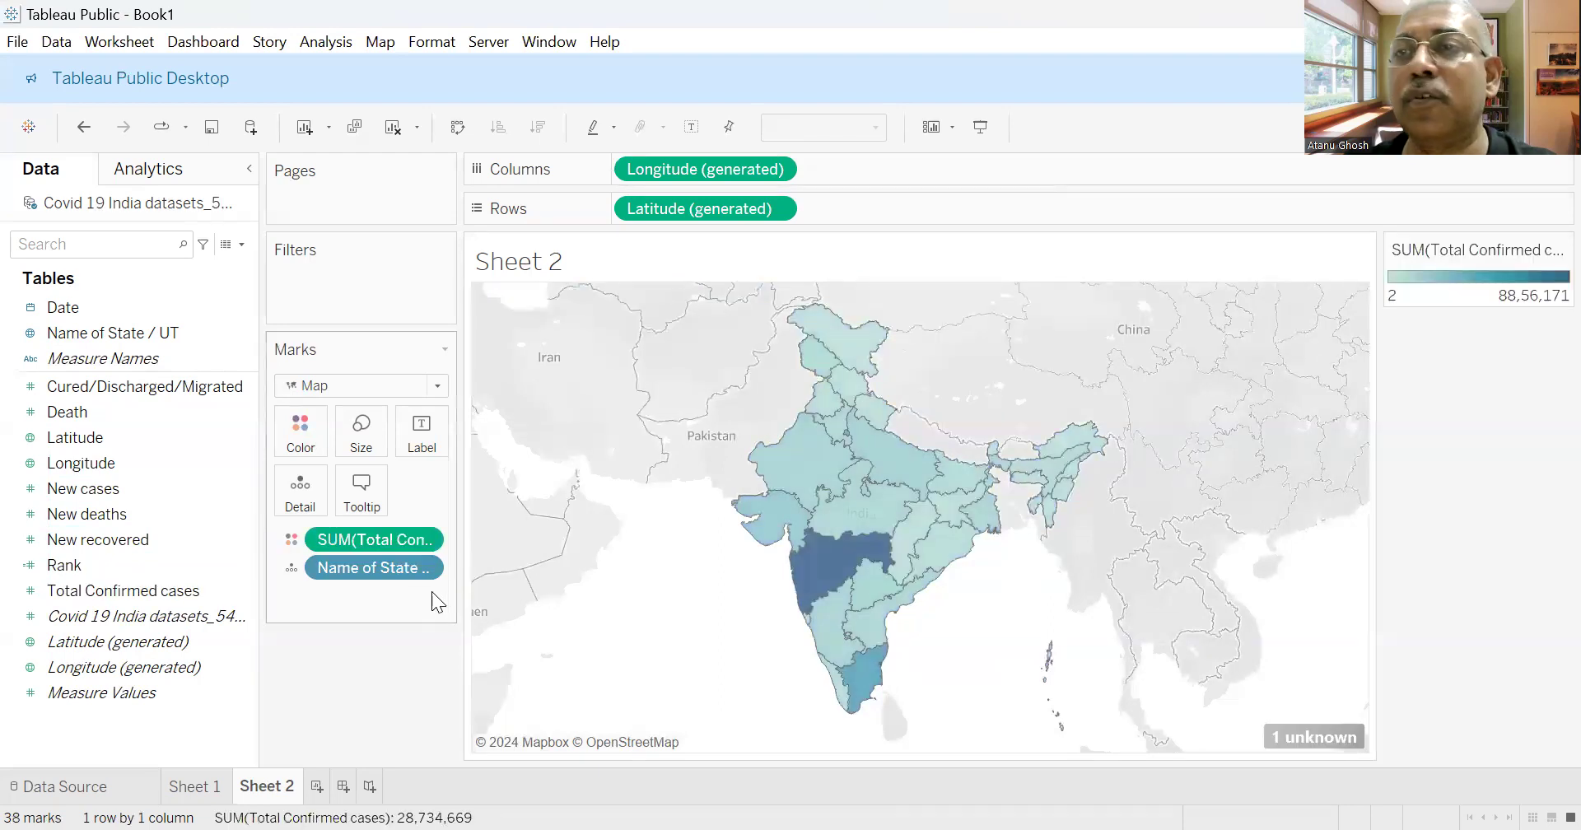
left_click(420, 540)
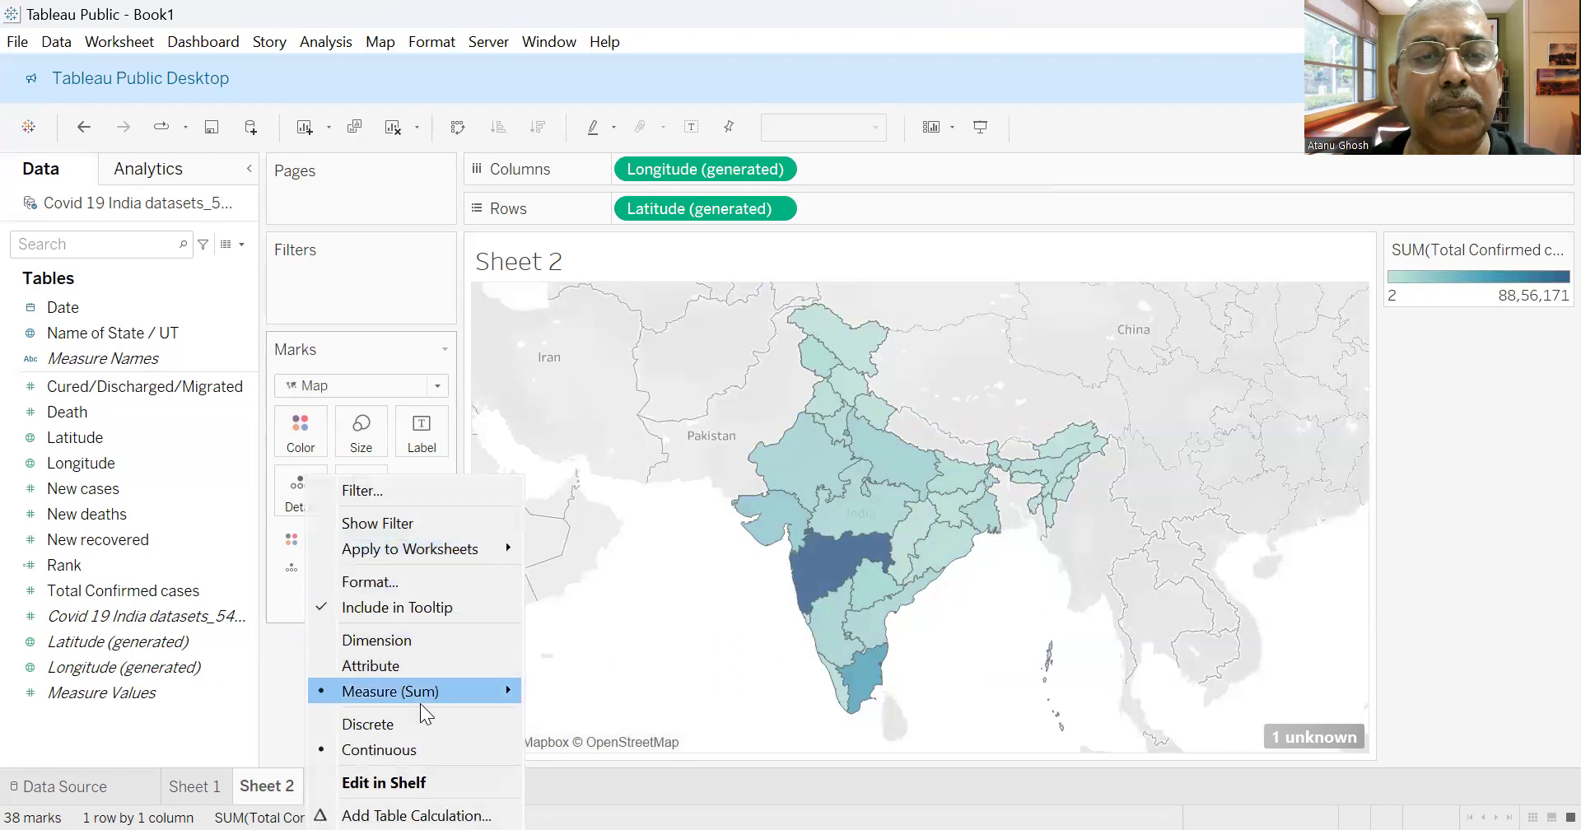
mouse_move(427, 692)
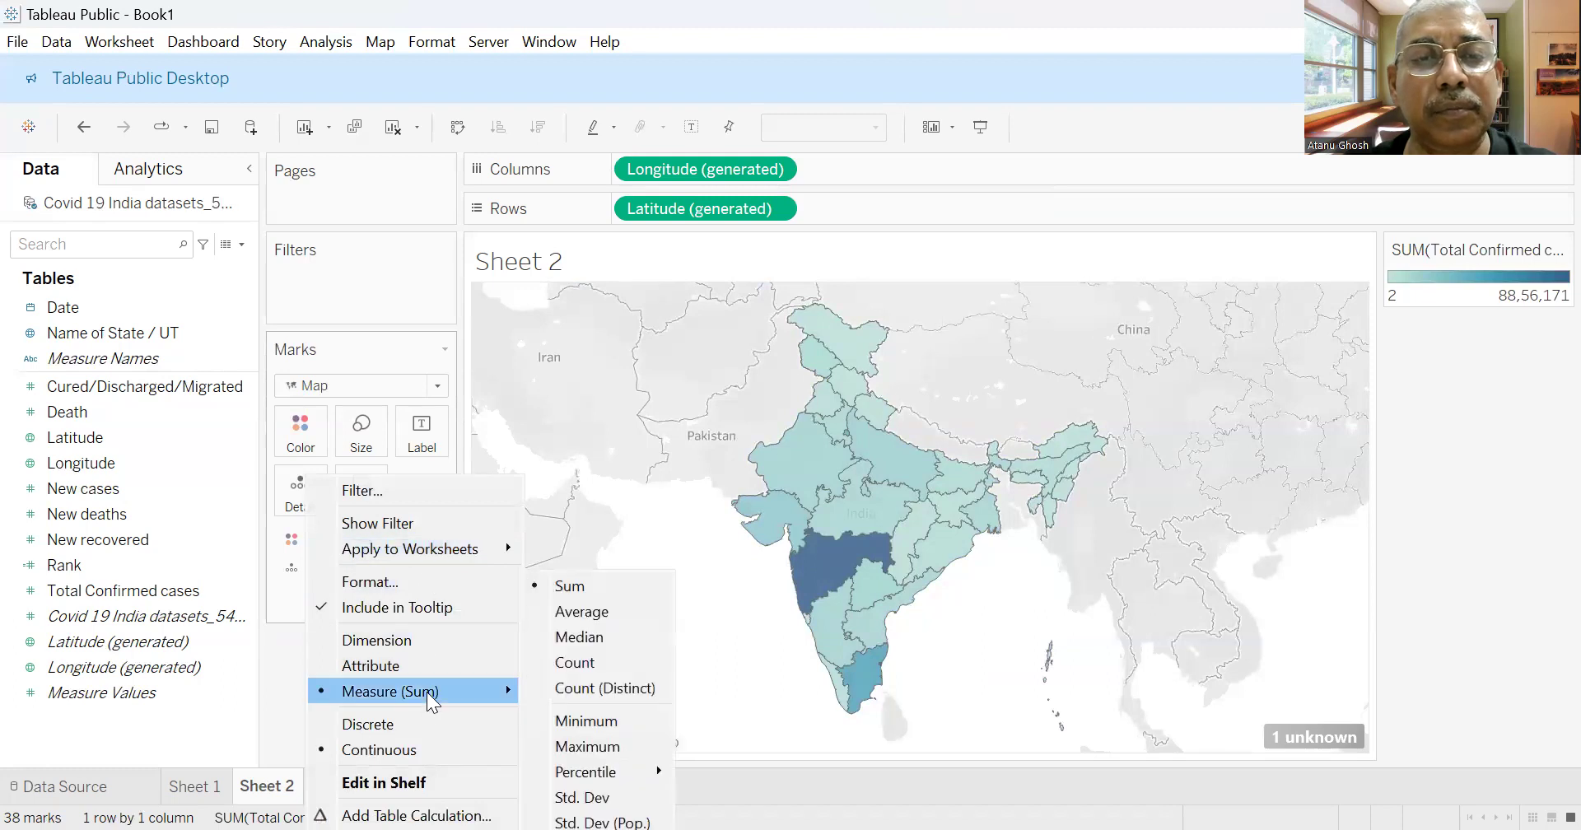
left_click(598, 743)
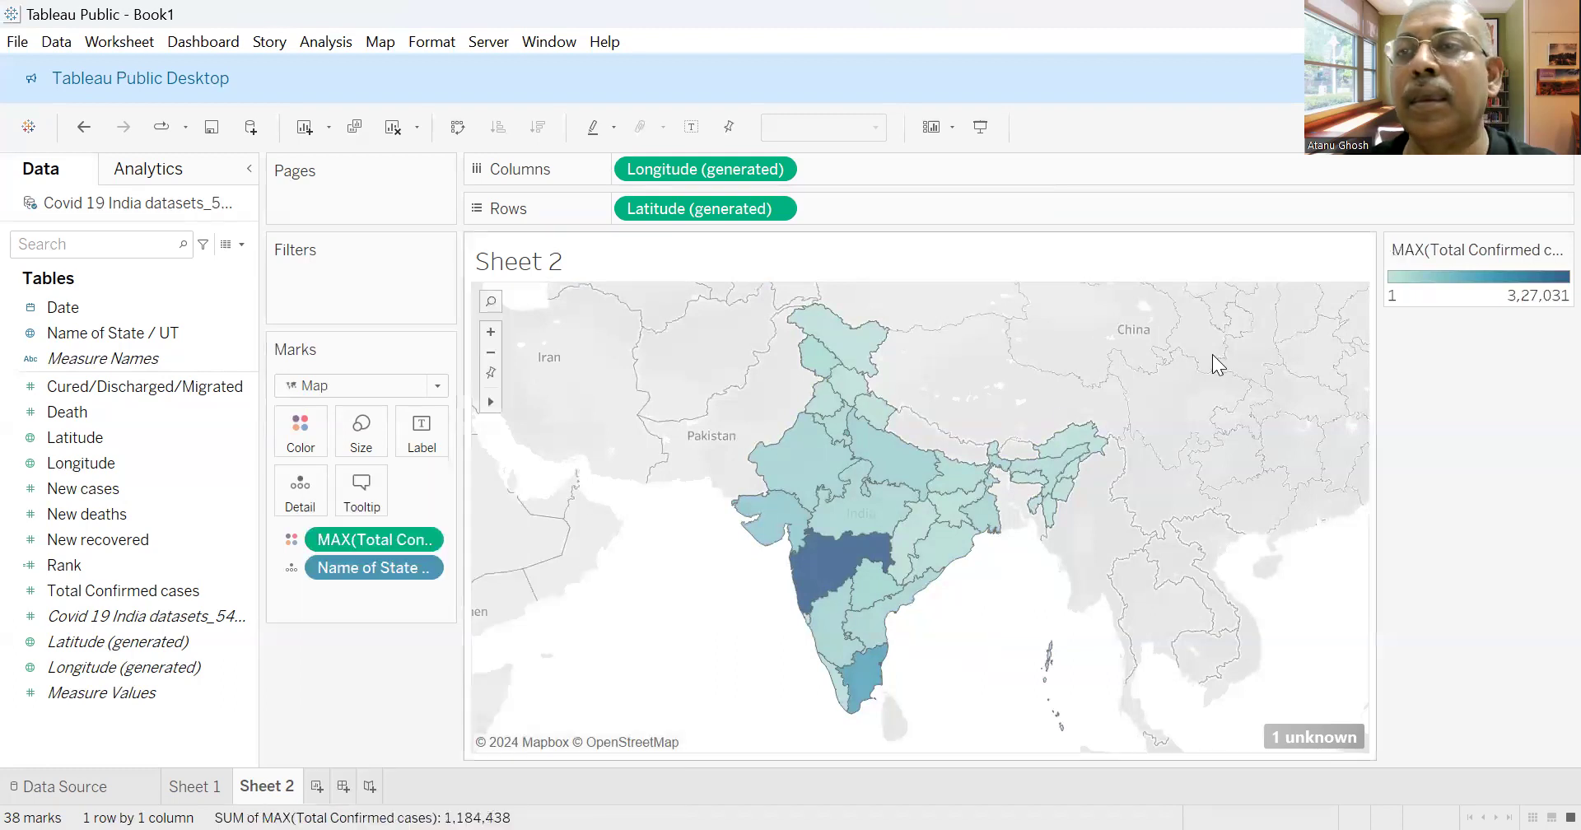
left_click(1558, 251)
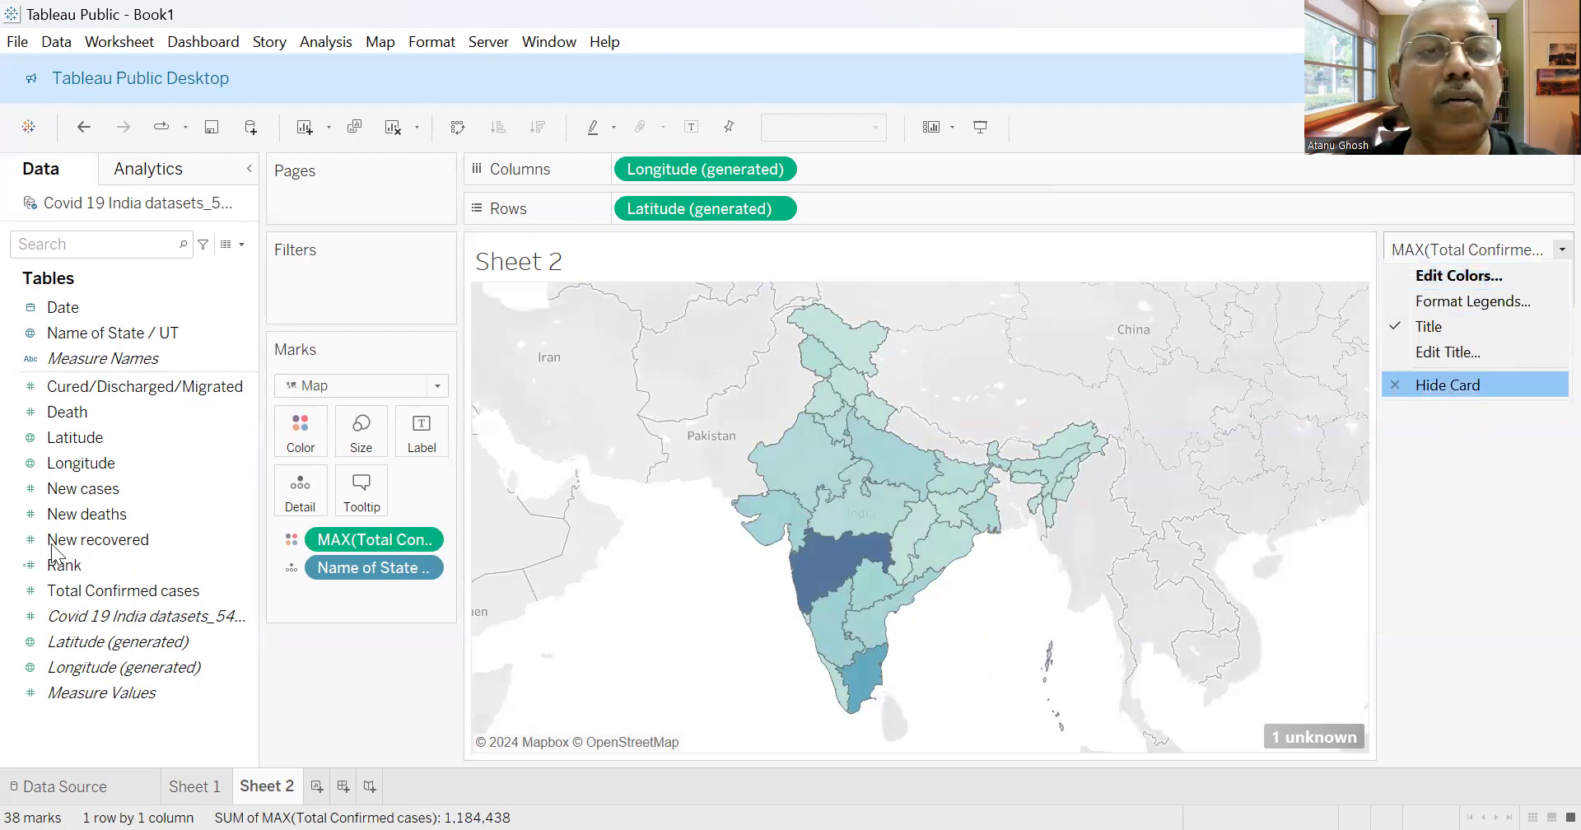
left_click(1446, 385)
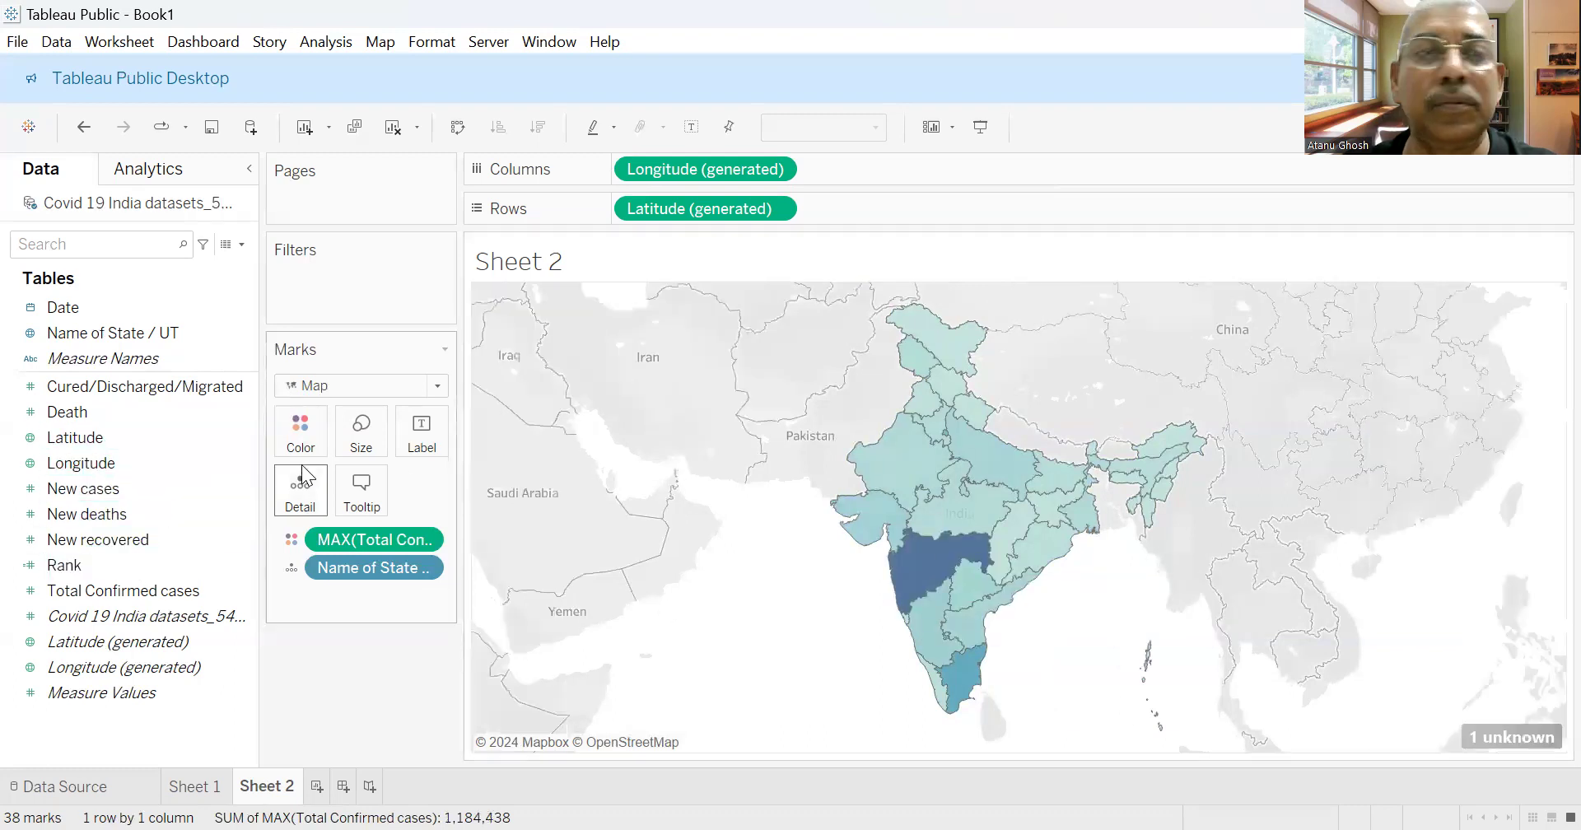
Change the map's color palette to Red for the maximum Total Confirmed cases.
mouse_move(912, 603)
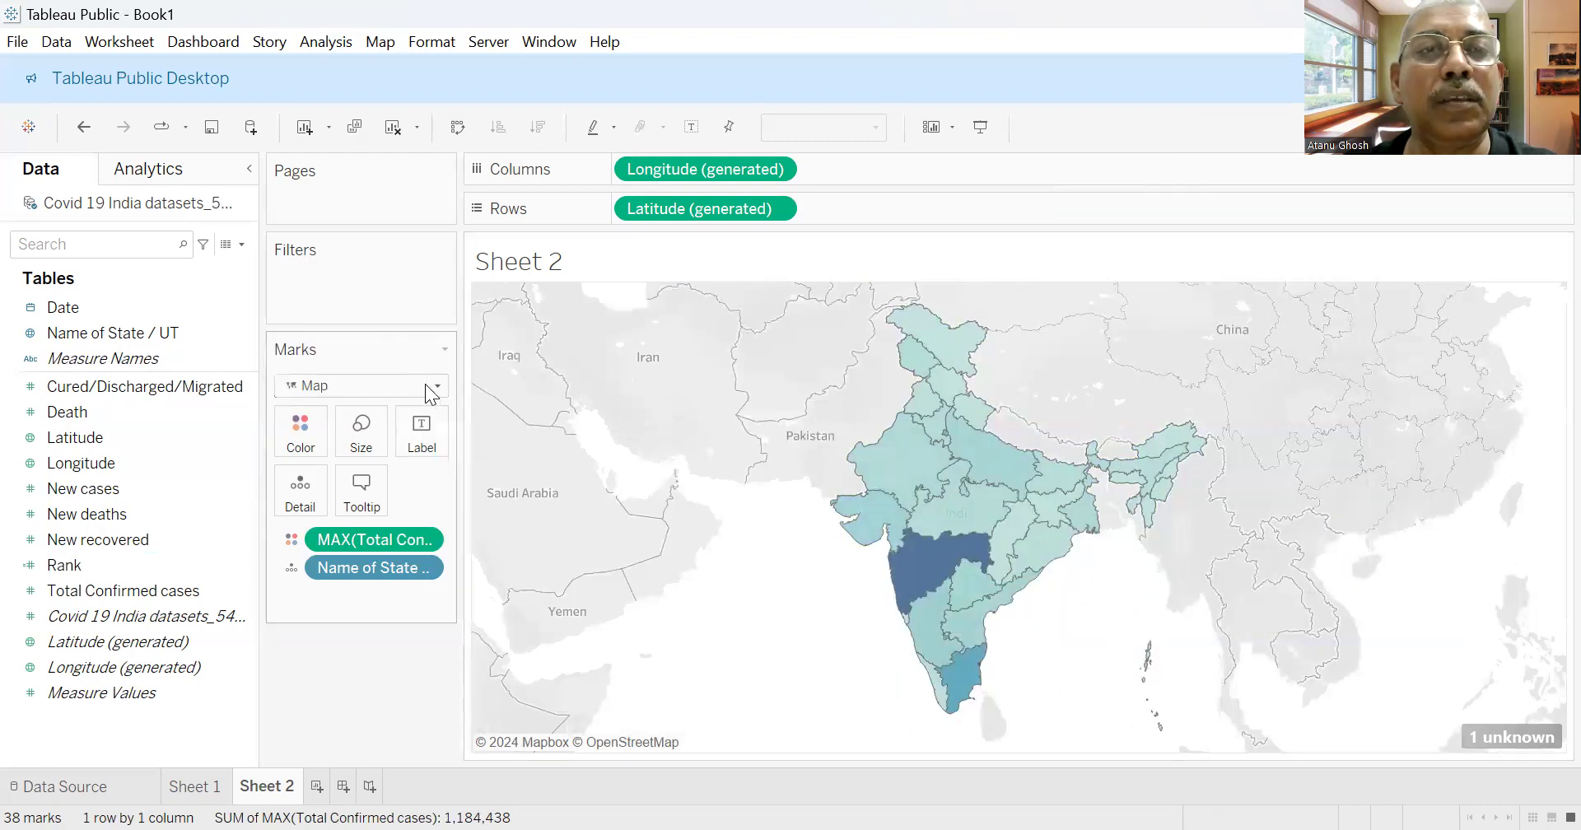
left_click(305, 433)
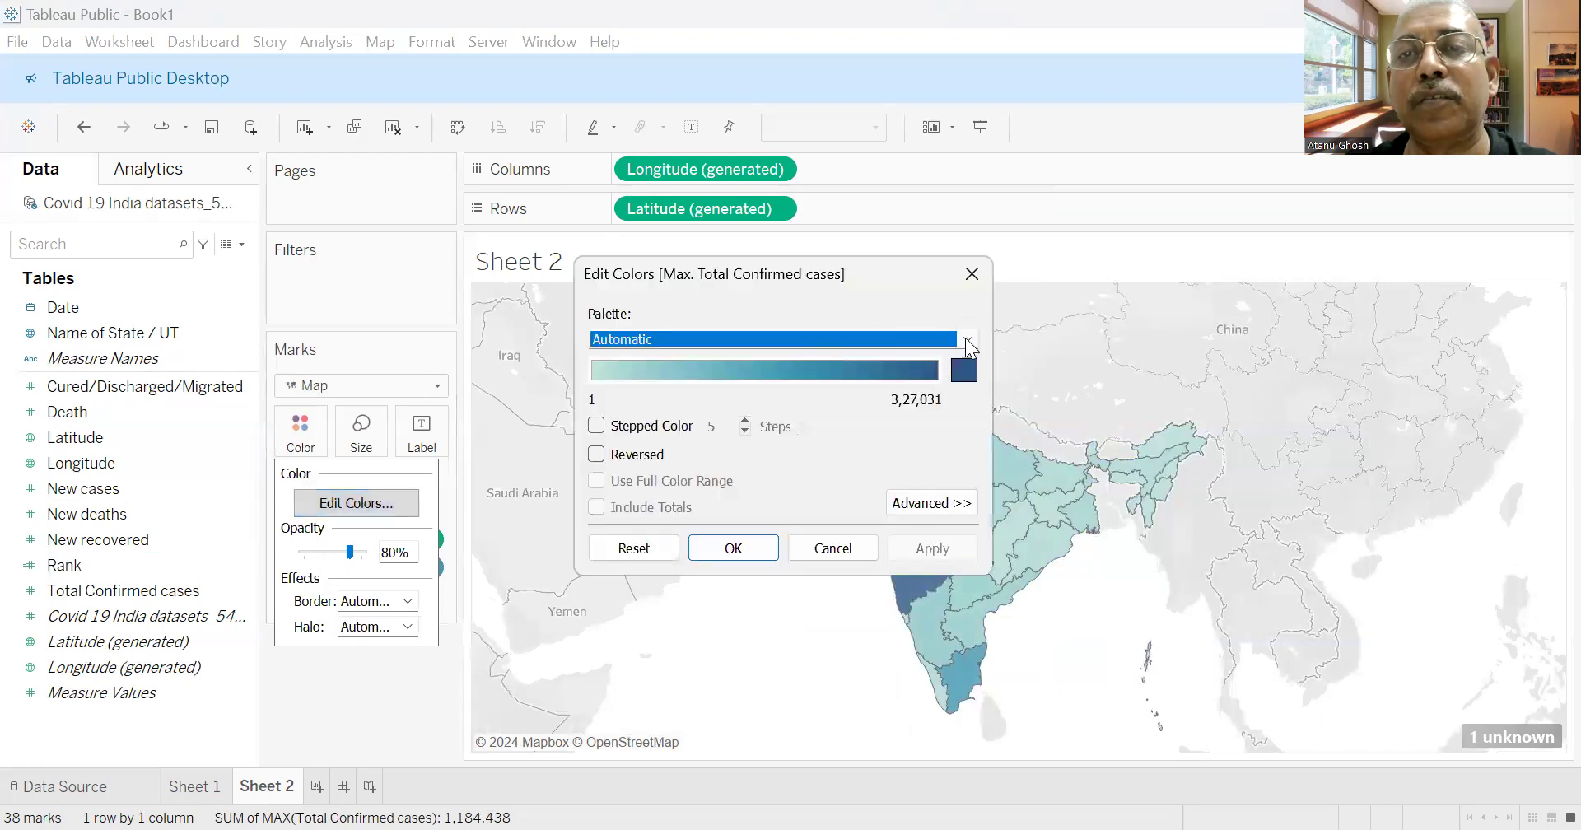
left_click(967, 338)
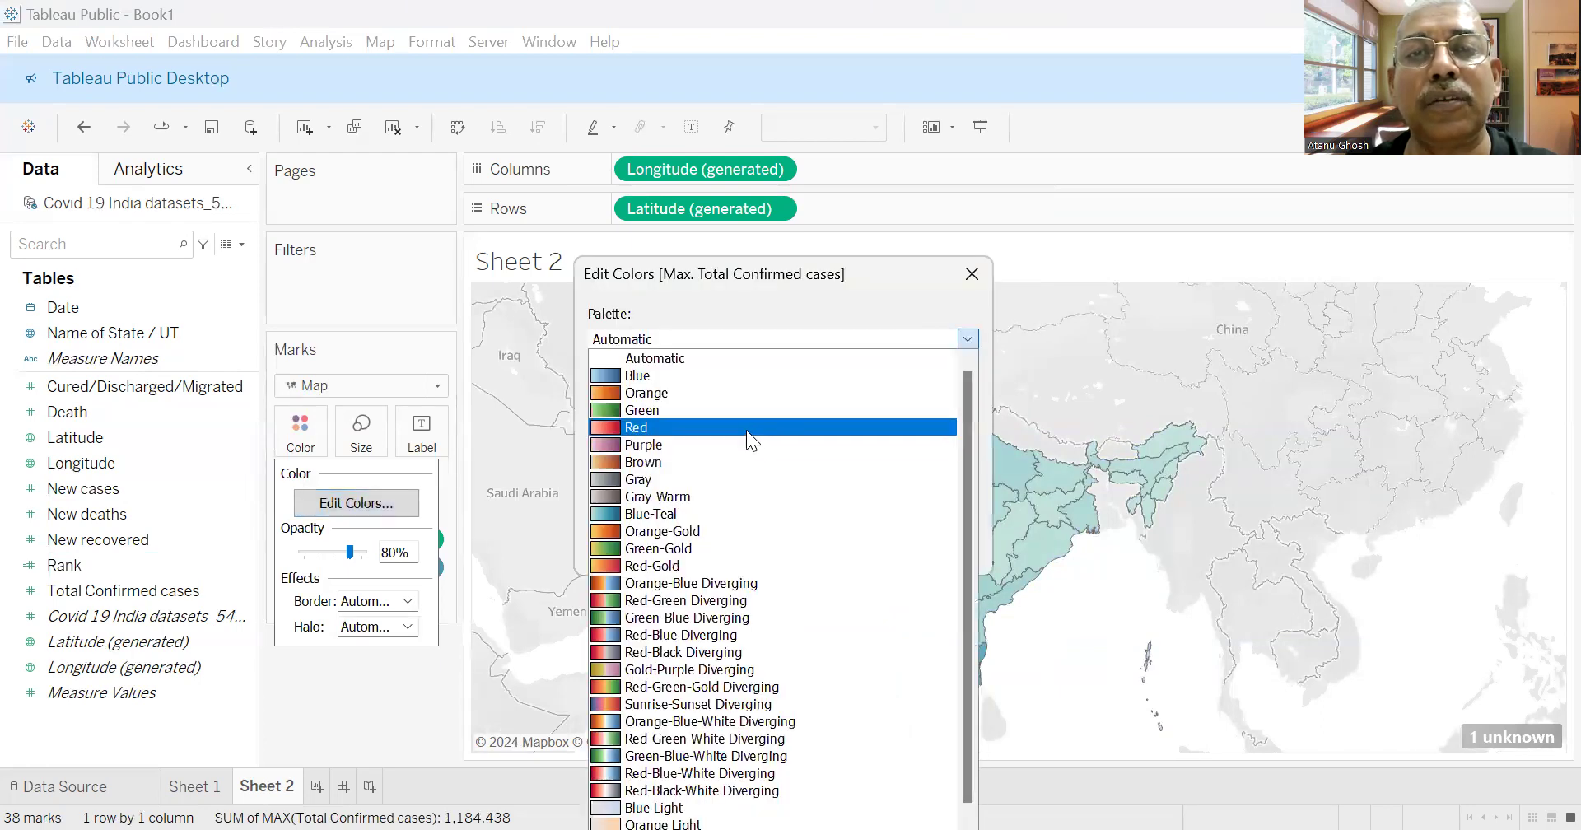
left_click(746, 428)
left_click(932, 548)
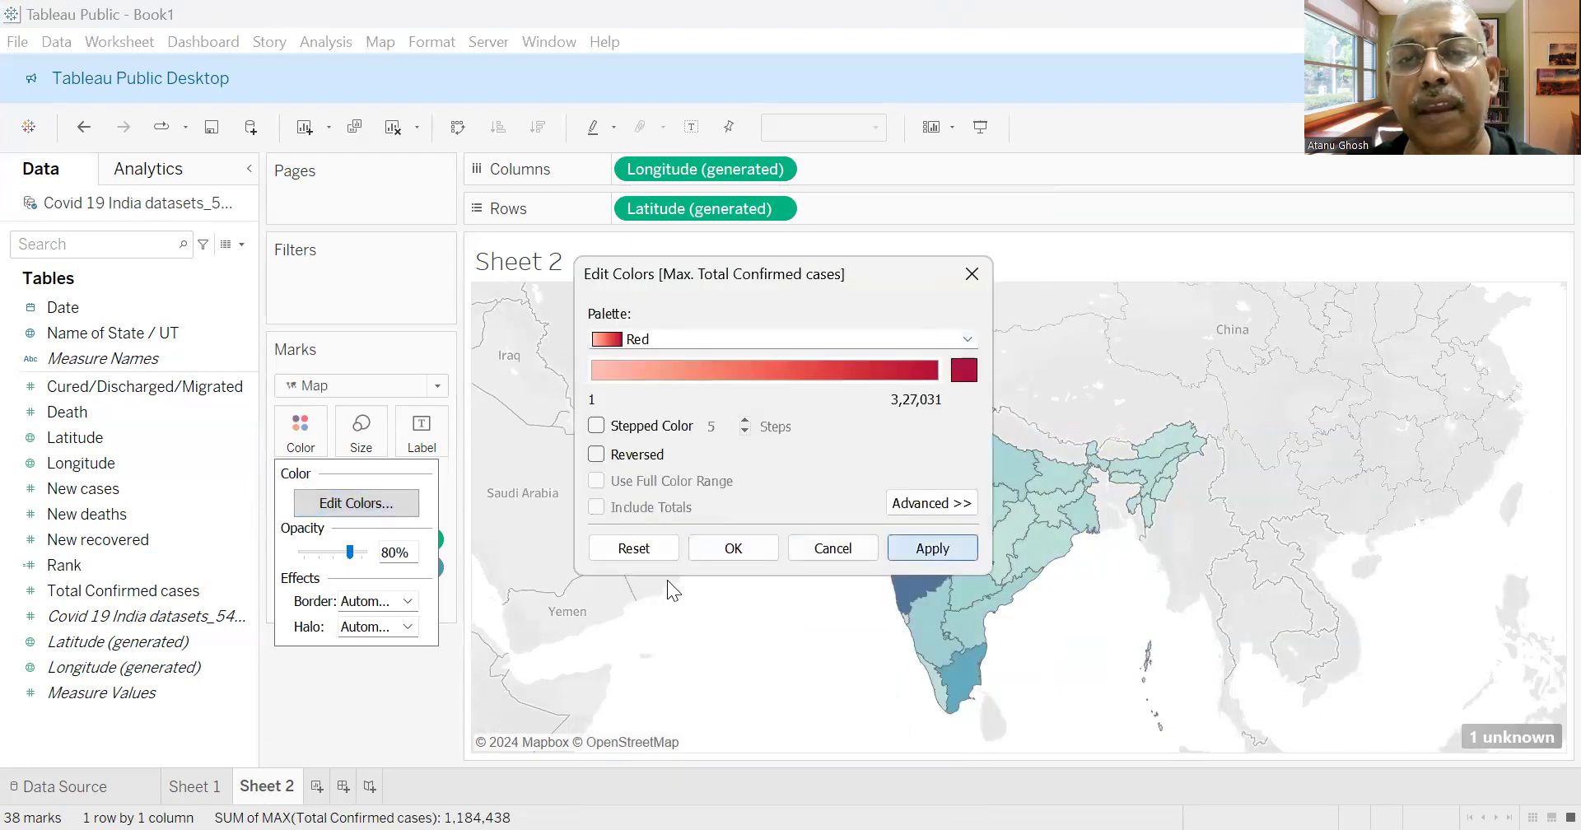
left_click(729, 550)
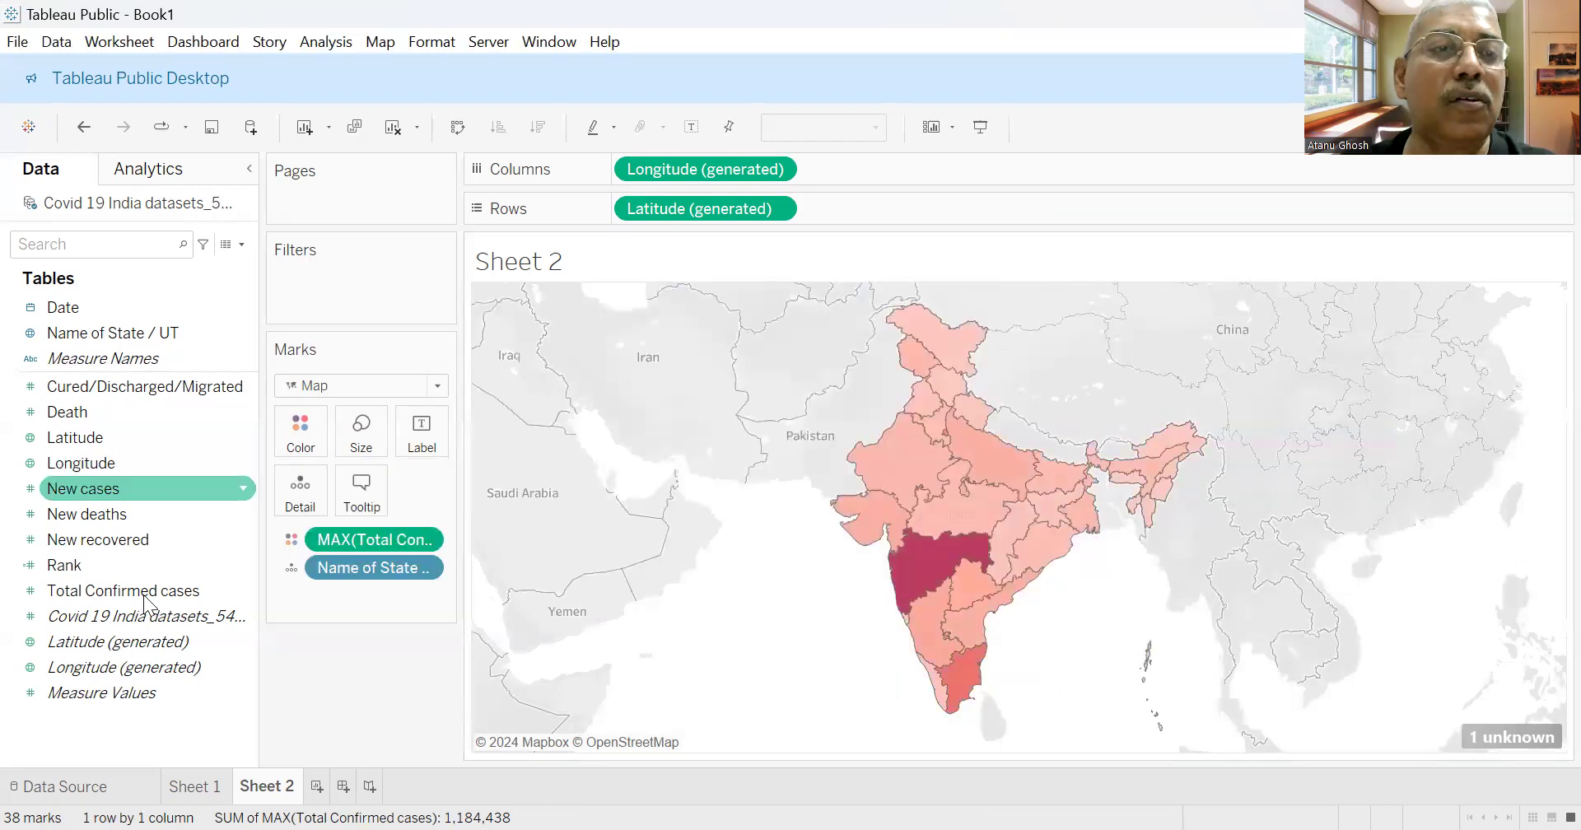
Label each state on the map with Total Confirmed cases, aggregated as Maximum.
left_click_drag(394, 434, 424, 435)
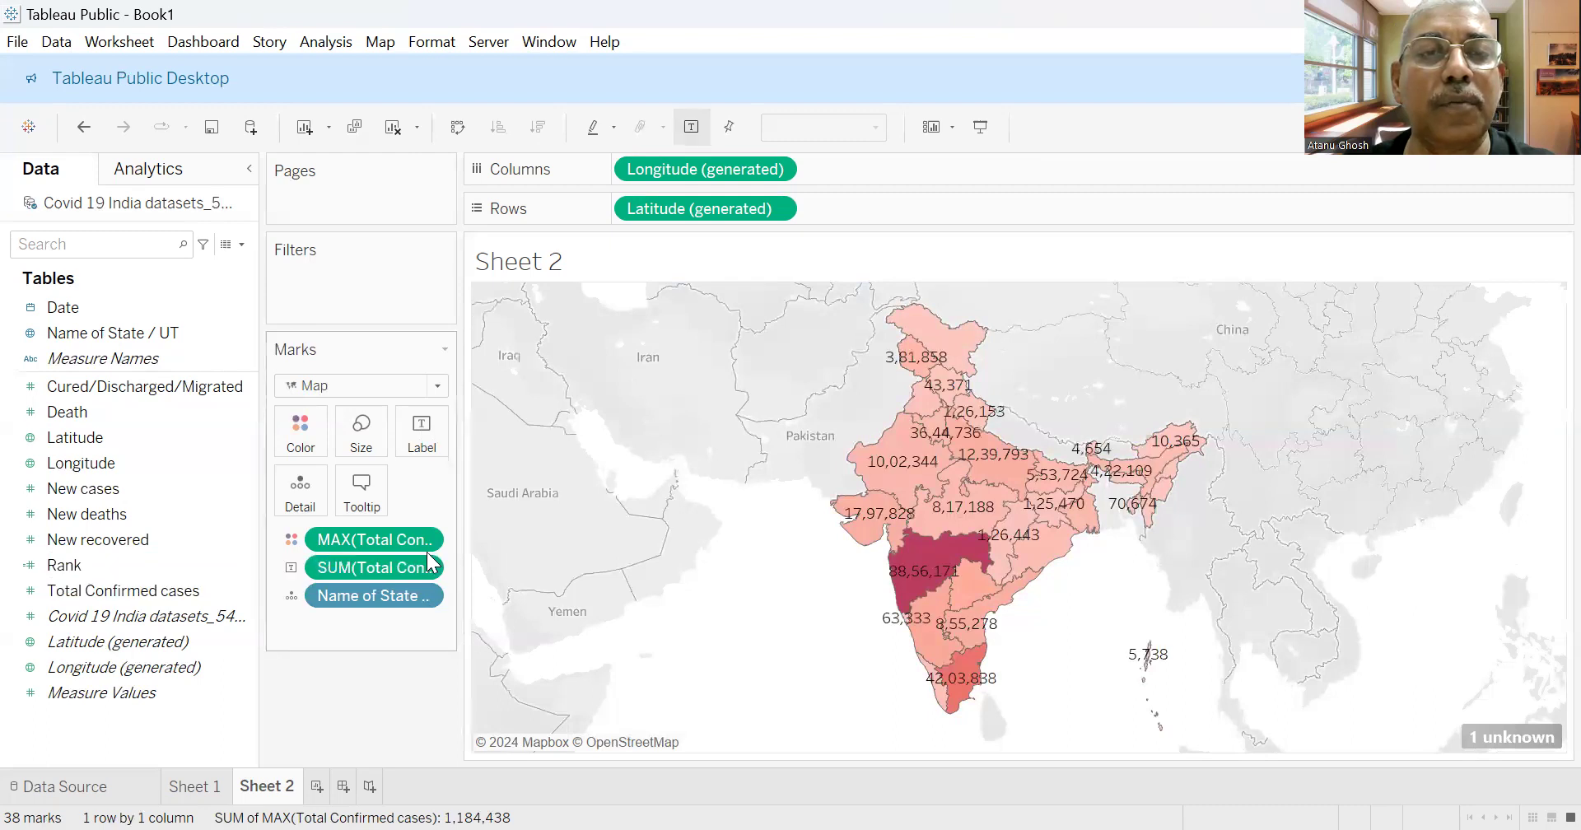
right_click(423, 568)
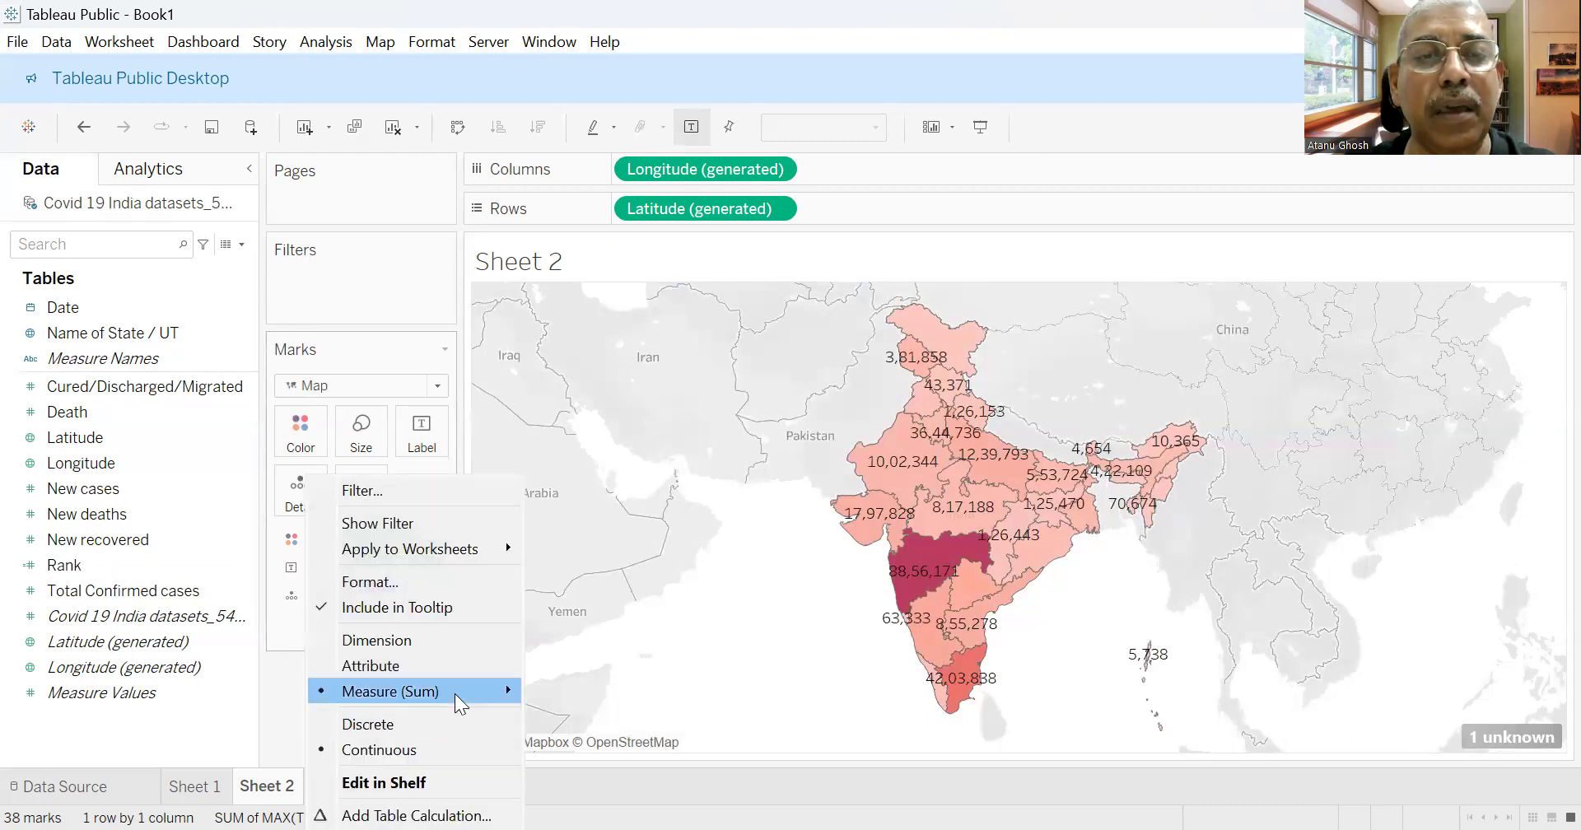
mouse_move(454, 693)
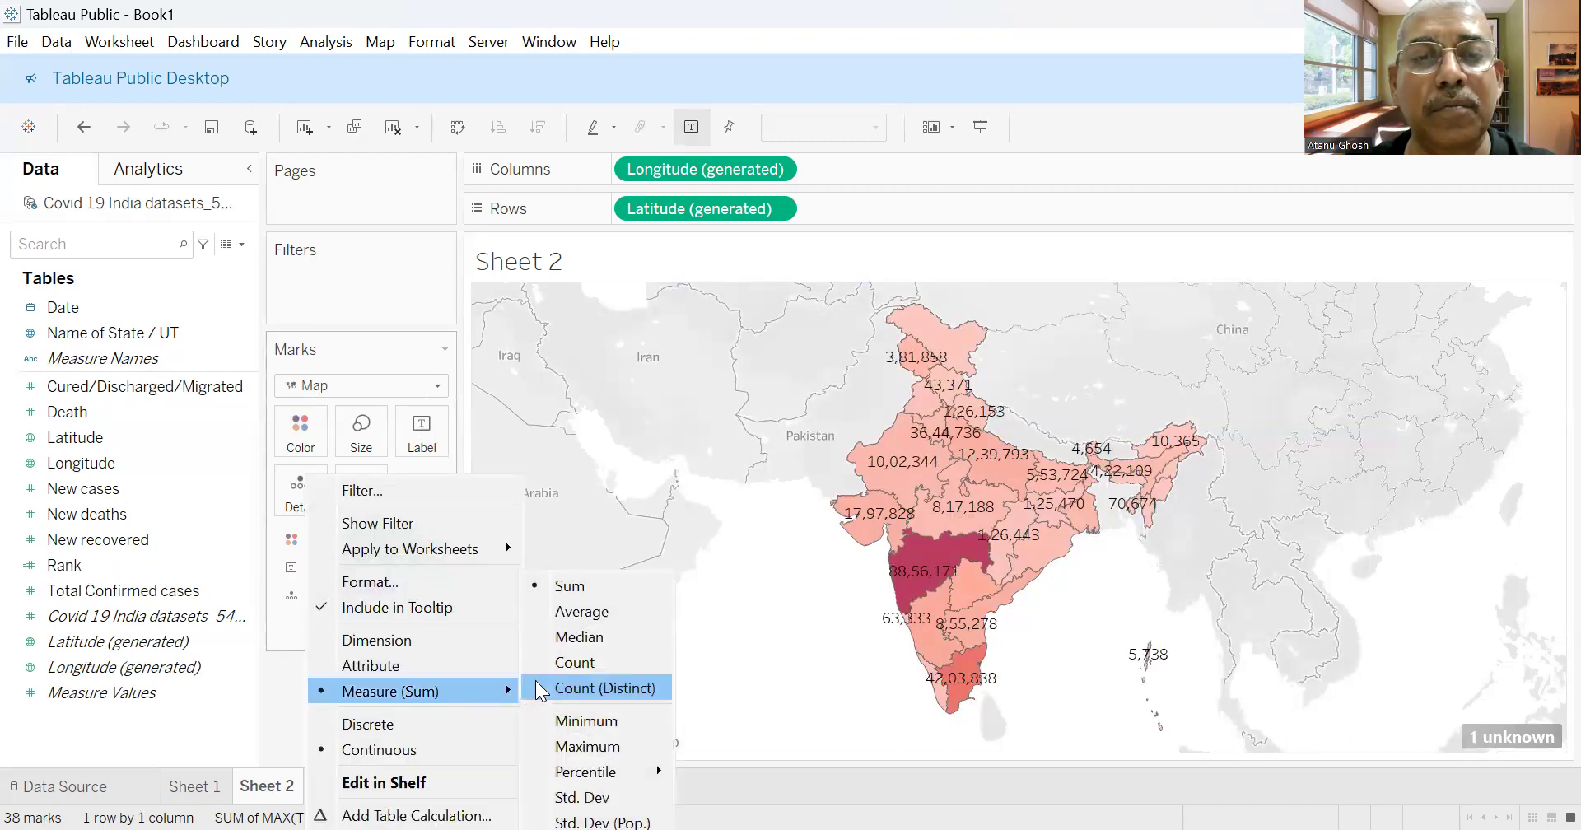
left_click(582, 747)
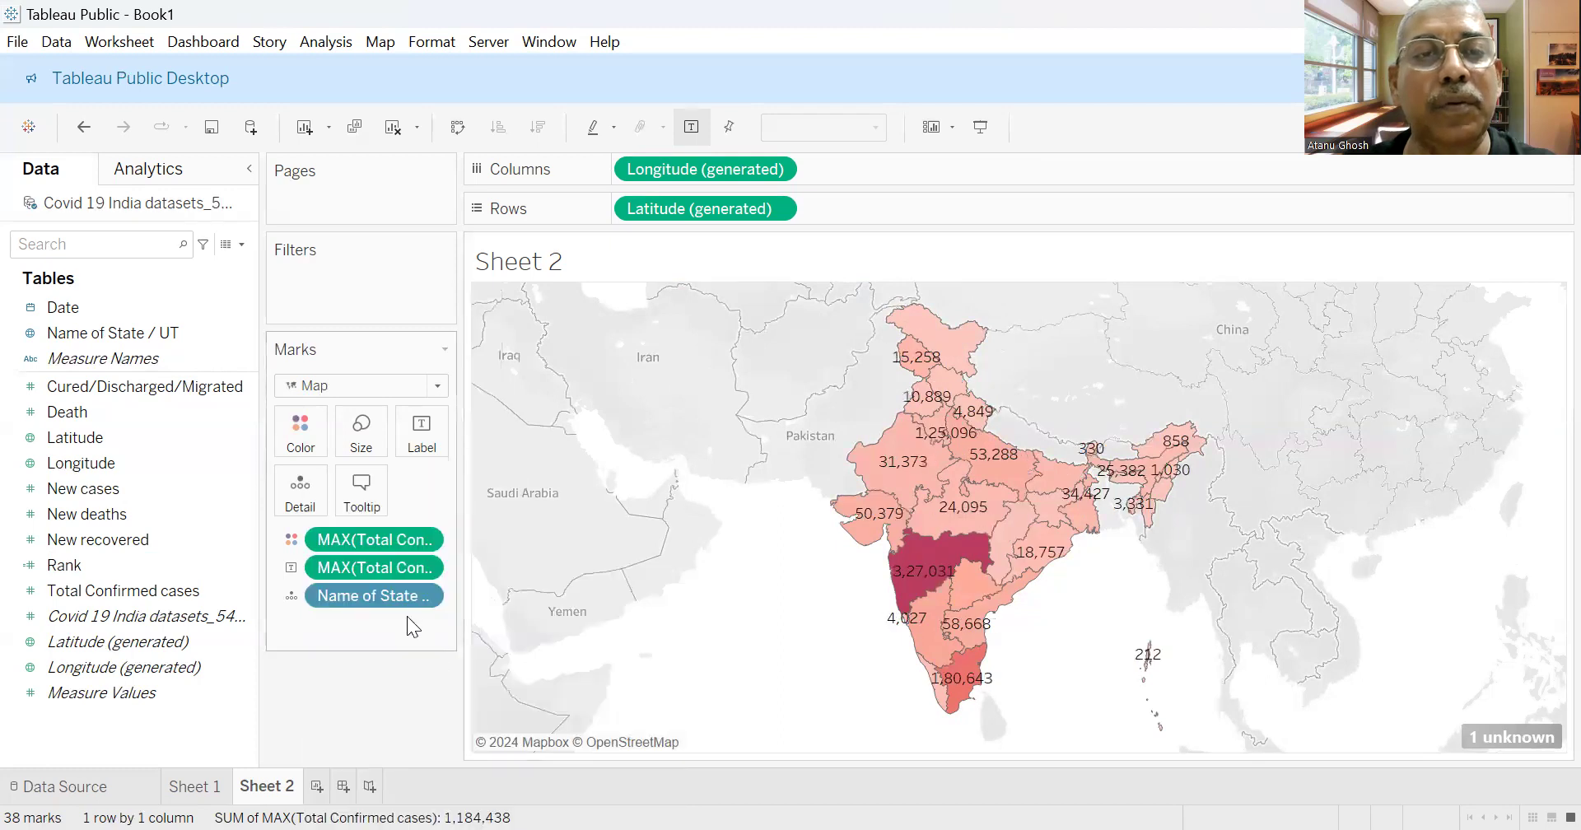
Format the case labels as custom numbers with 0 decimal places and Thousands (K) display units.
left_click(425, 568)
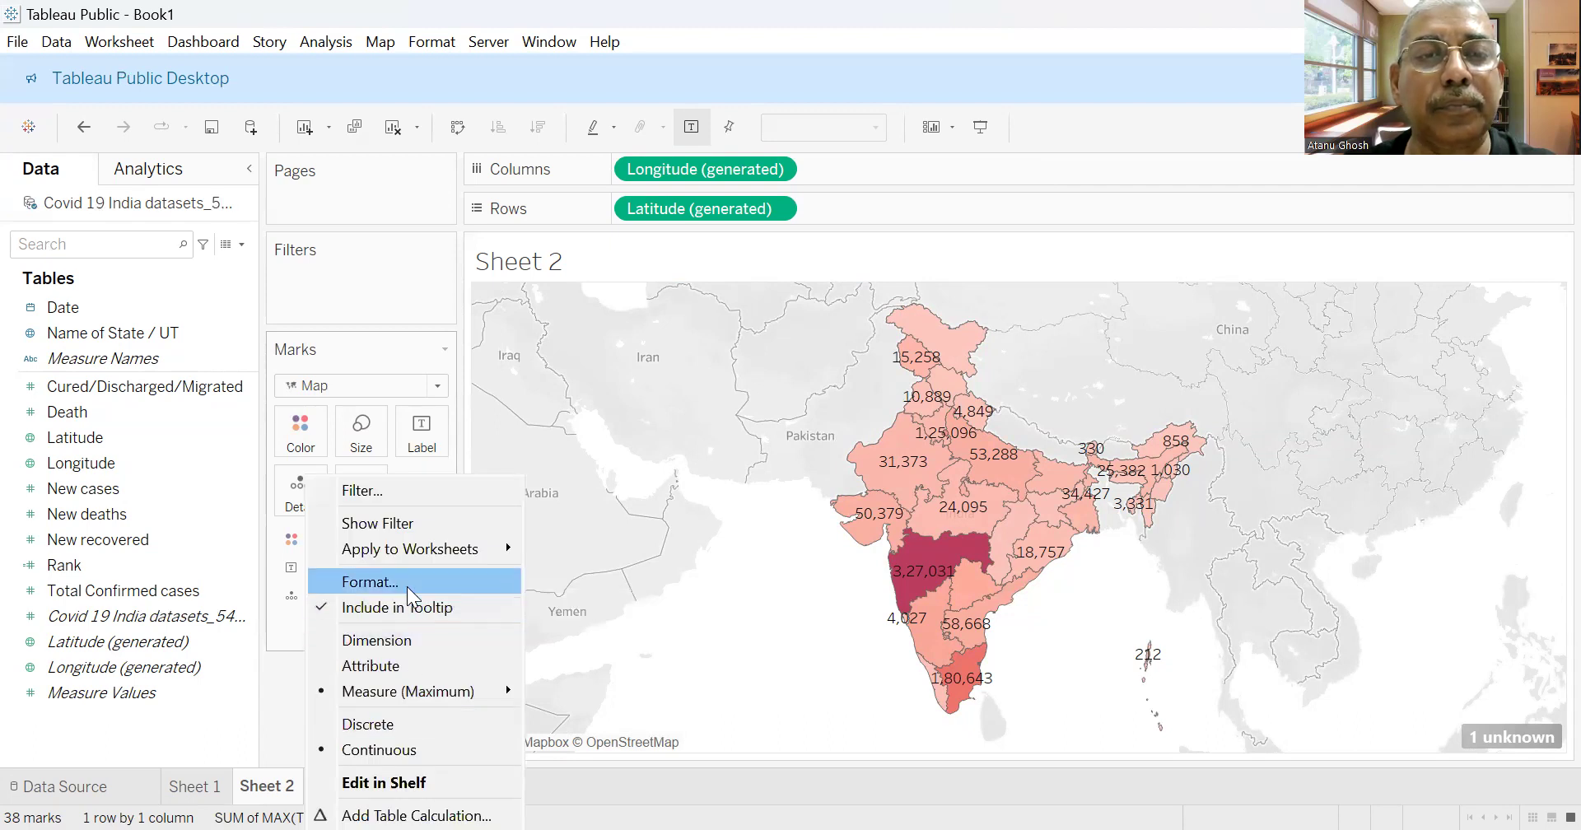
left_click(406, 586)
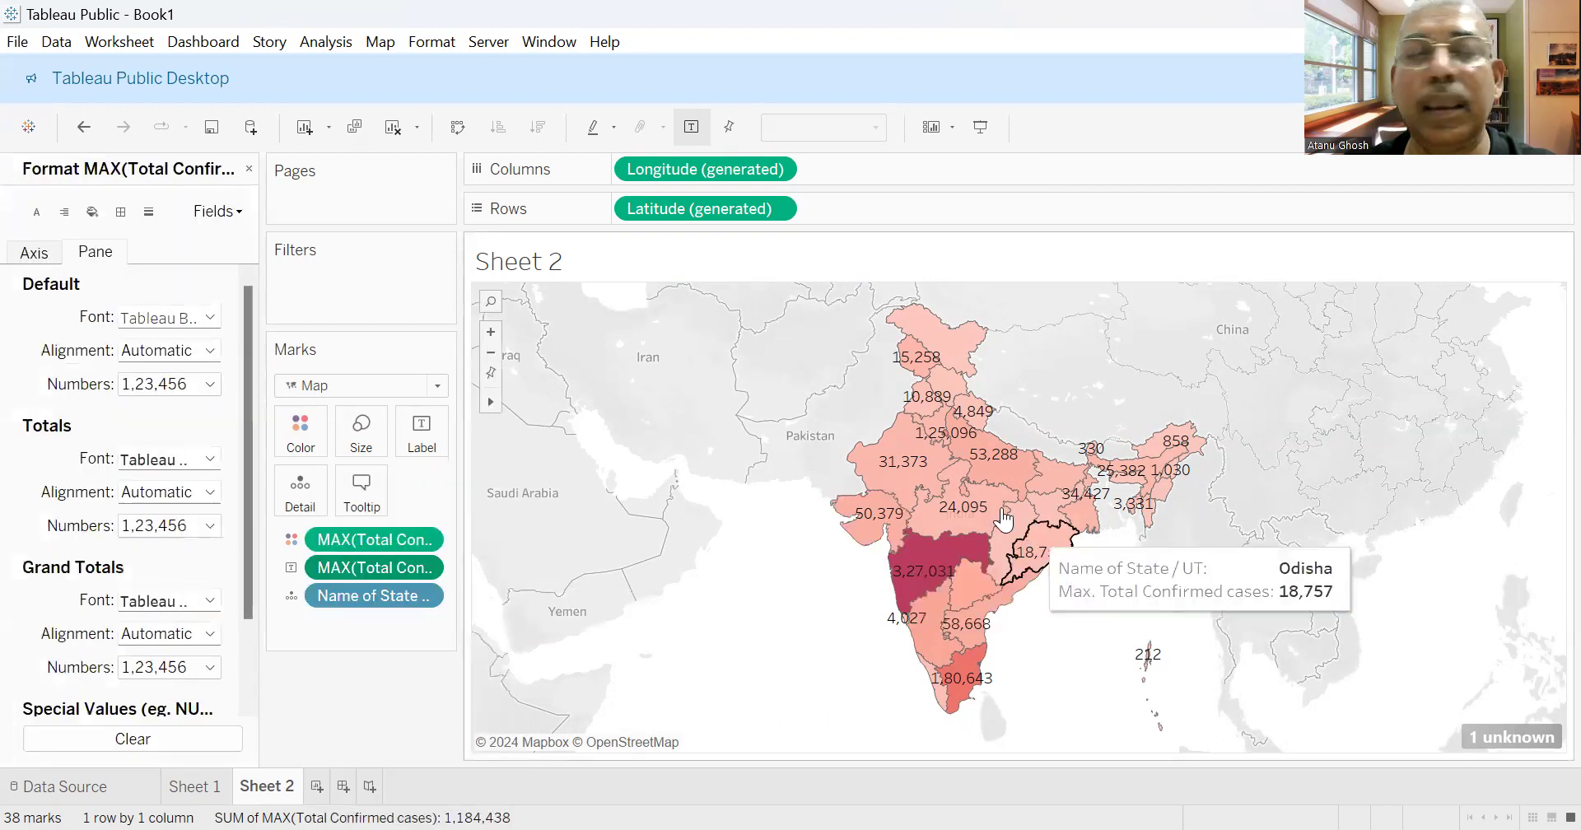
left_click(211, 384)
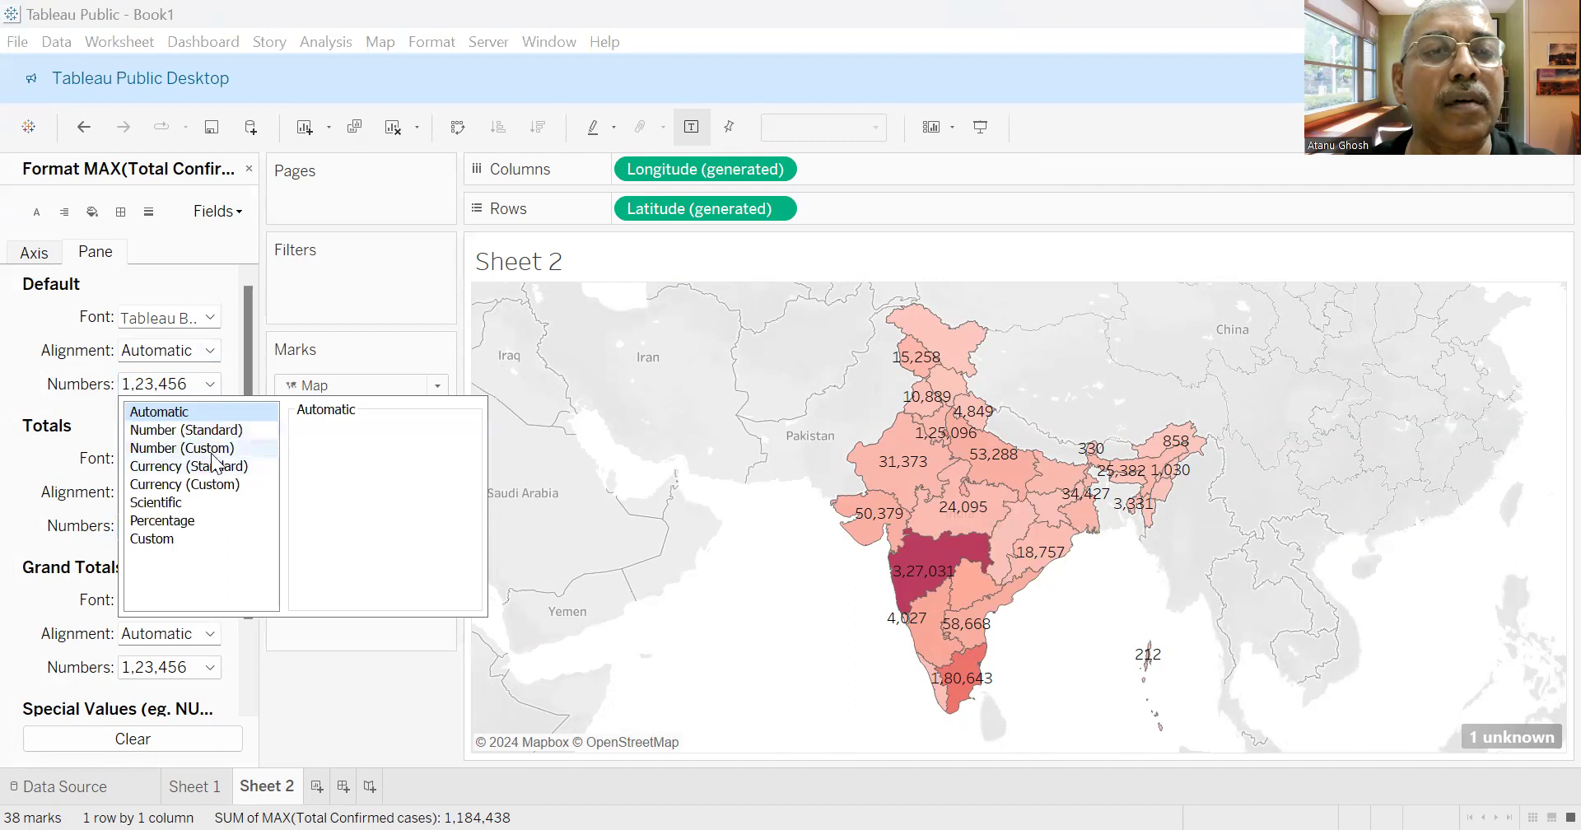
left_click(213, 449)
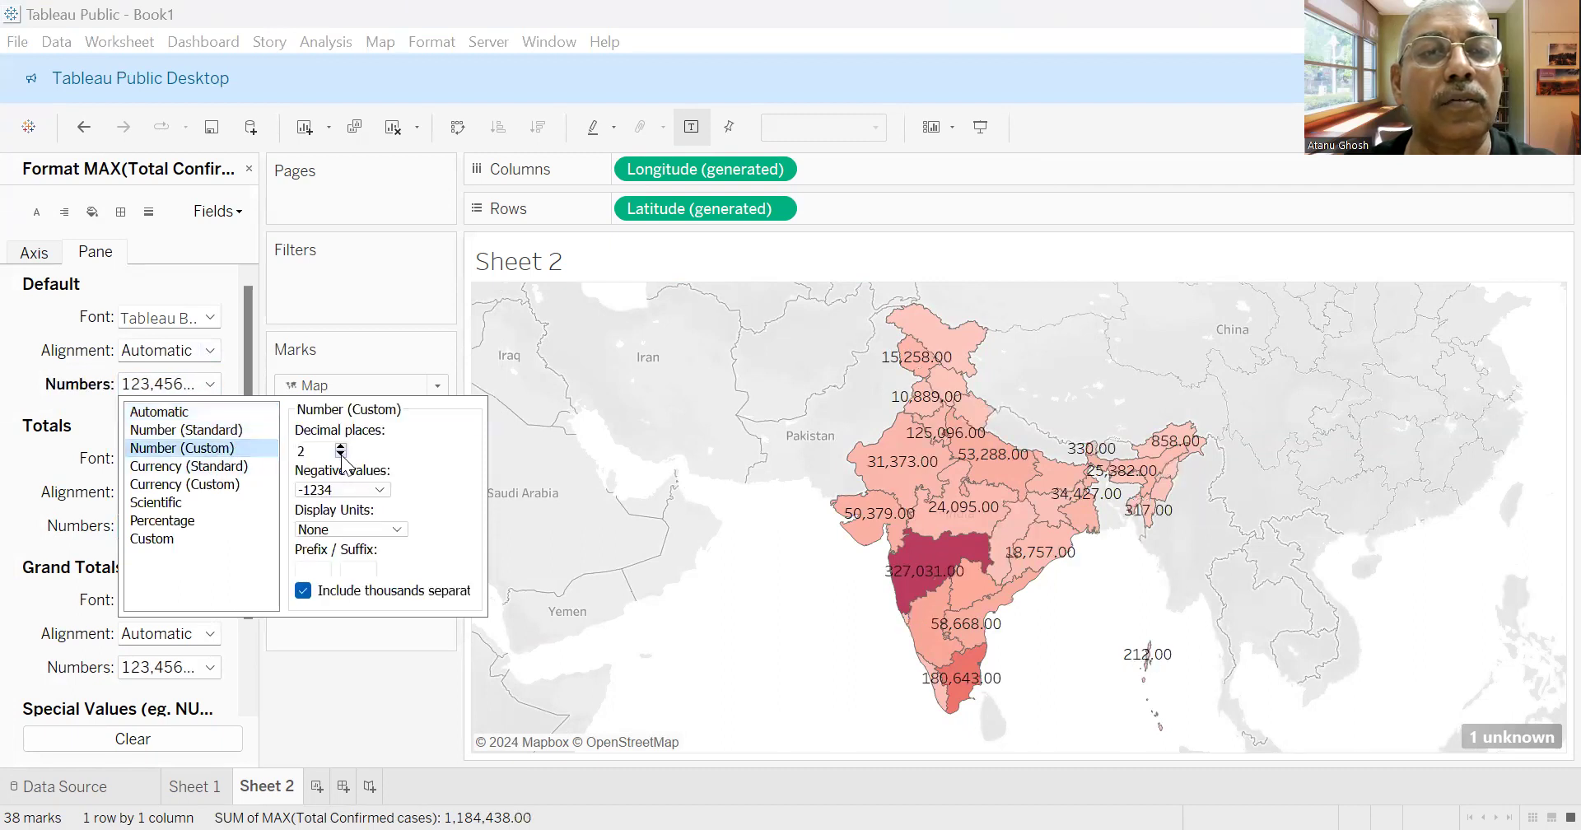
left_click(340, 454)
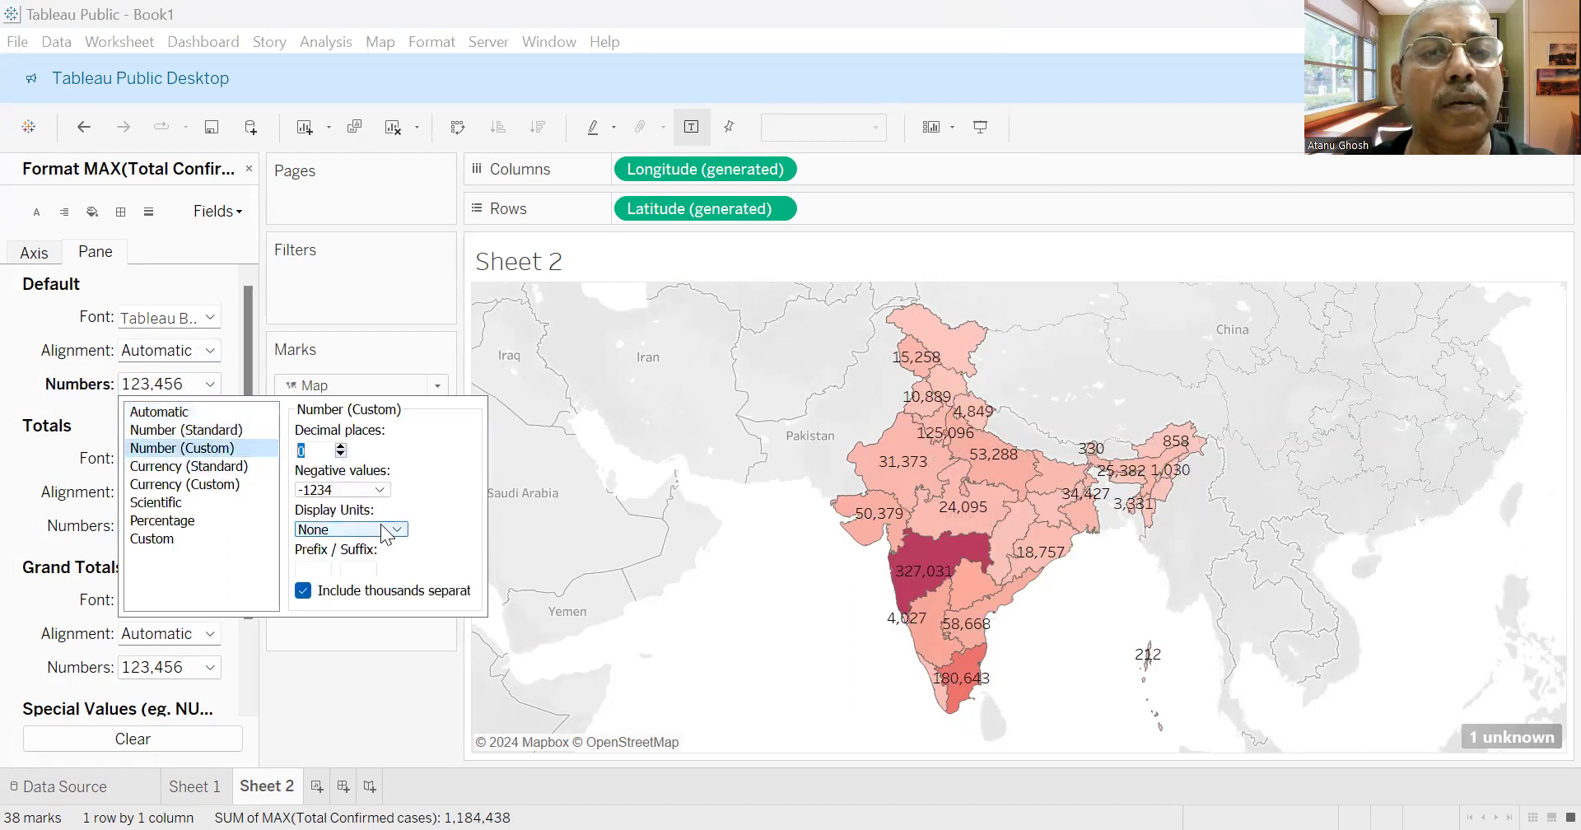
left_click(384, 529)
left_click(359, 563)
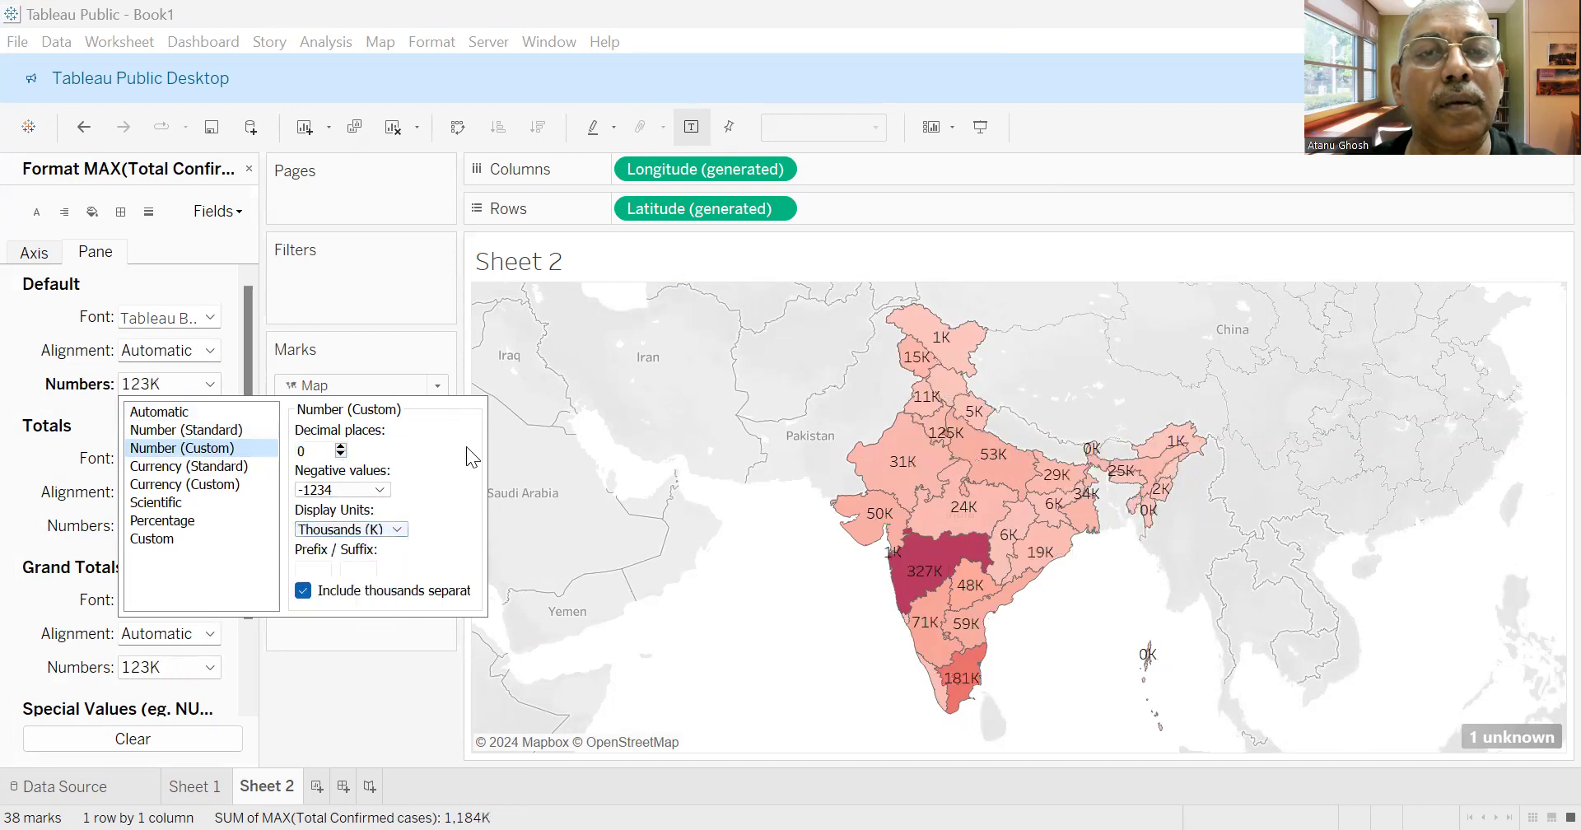
left_click(227, 282)
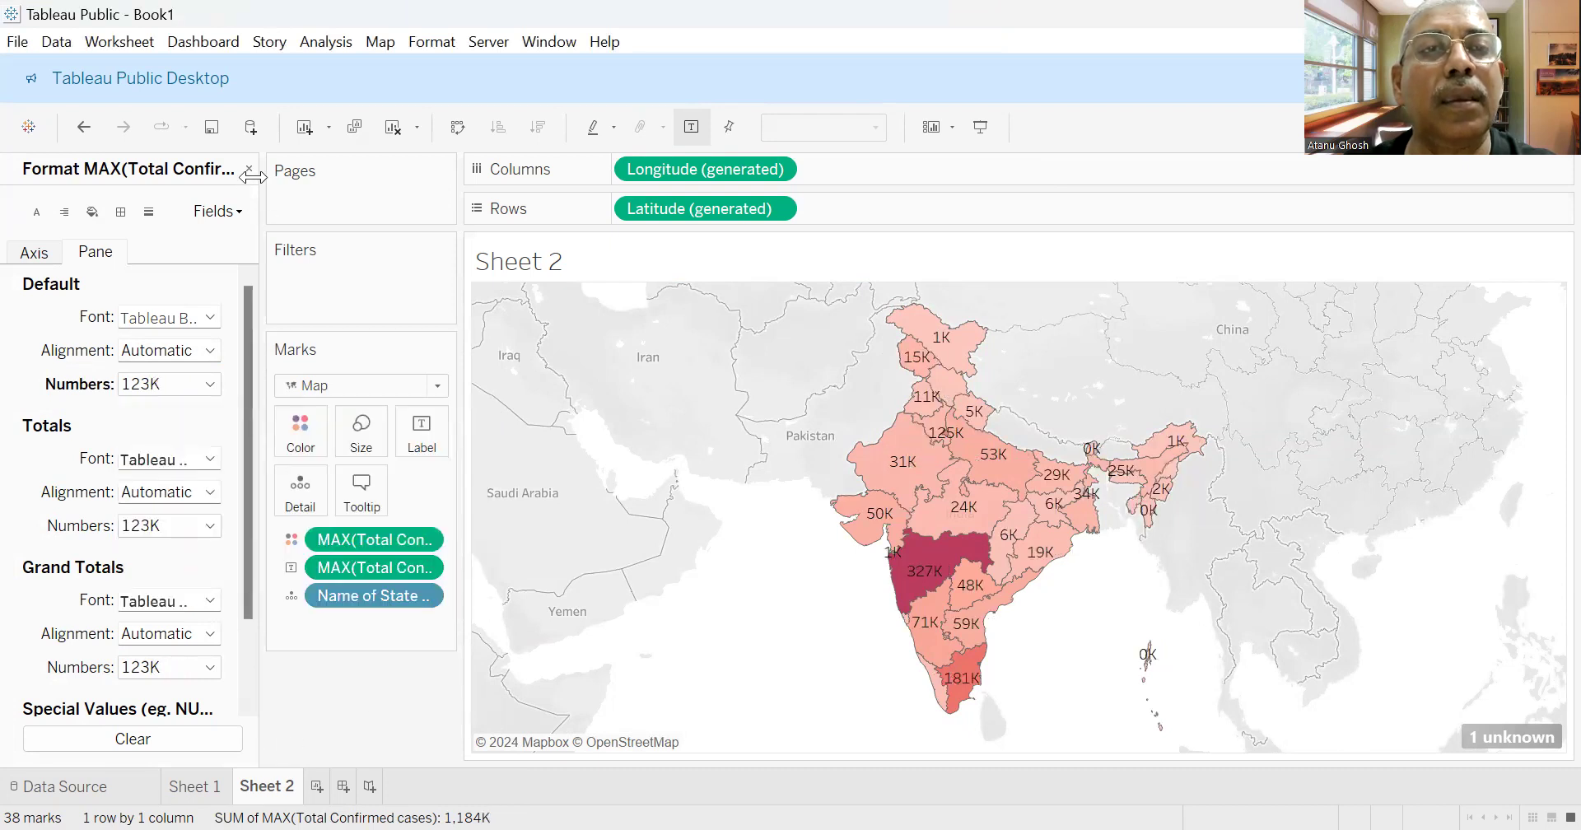
left_click(249, 168)
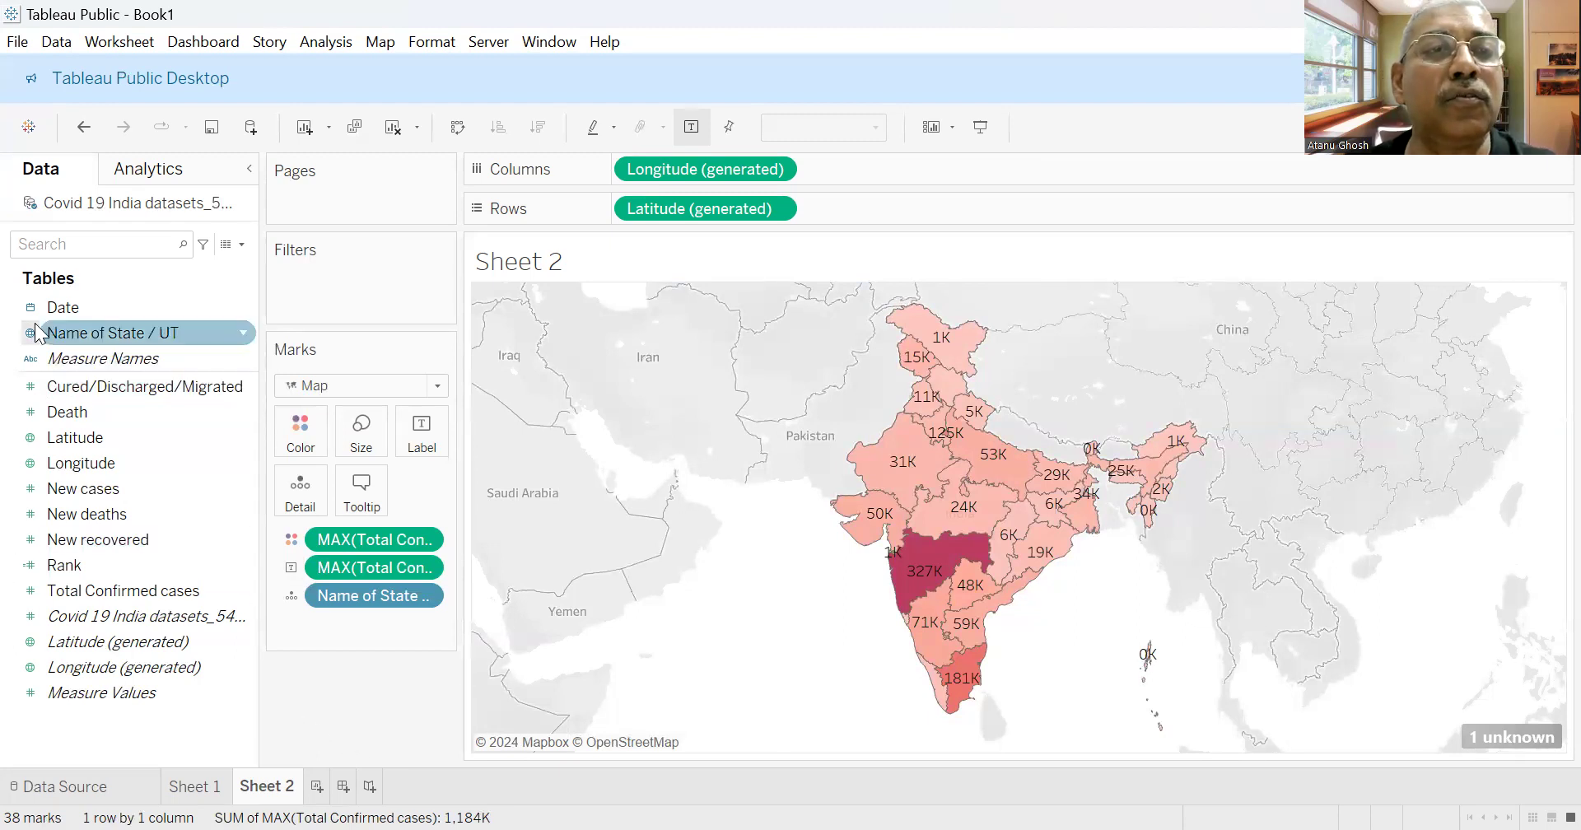
Page the map by Date at the full-date Day level and place the page control beneath the Marks card.
left_click_drag(51, 313, 289, 191)
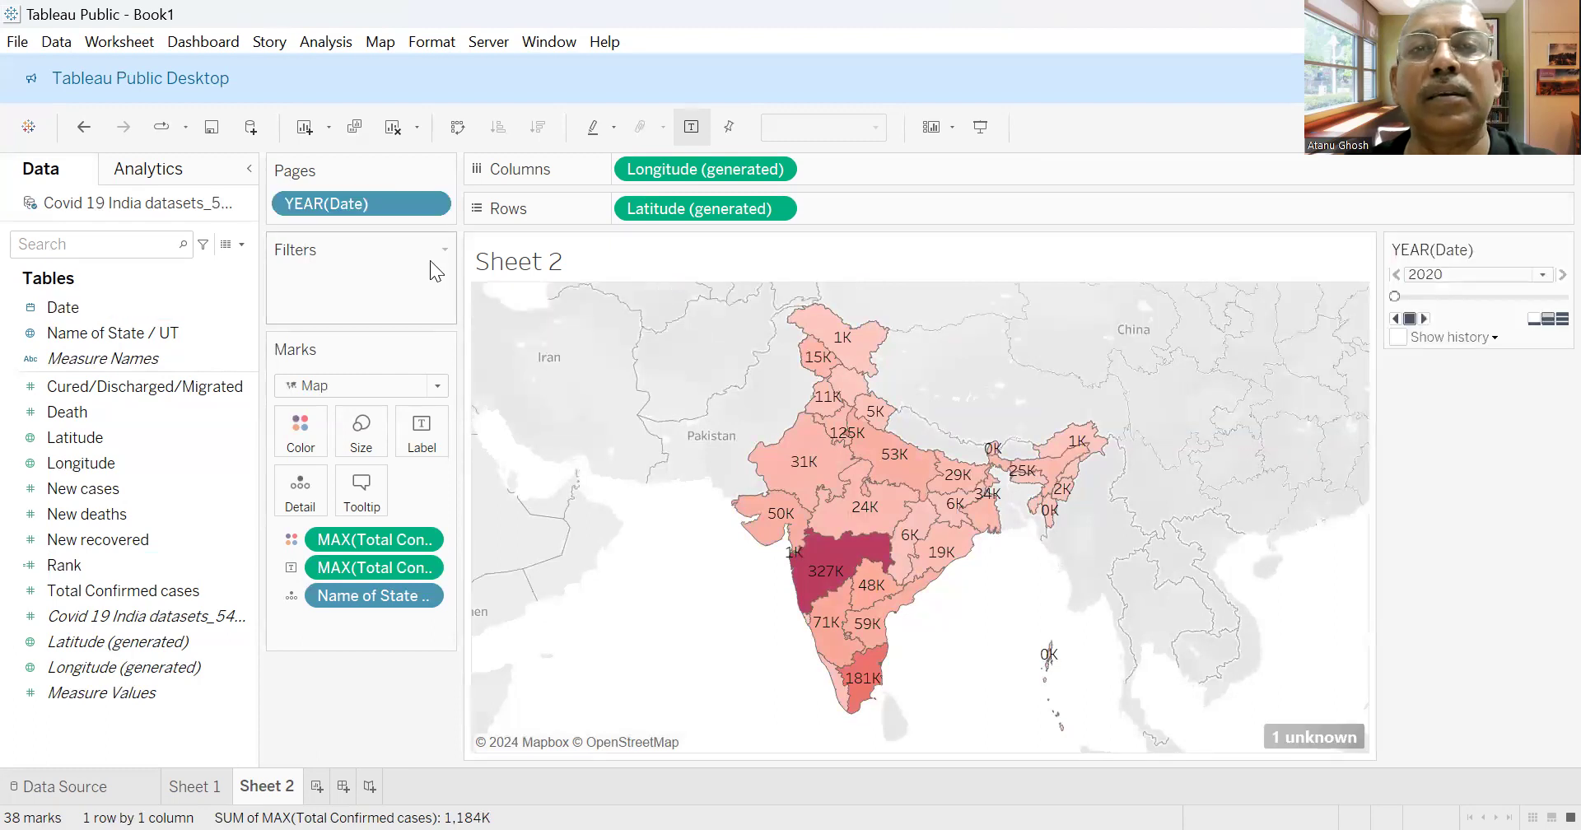
left_click(430, 206)
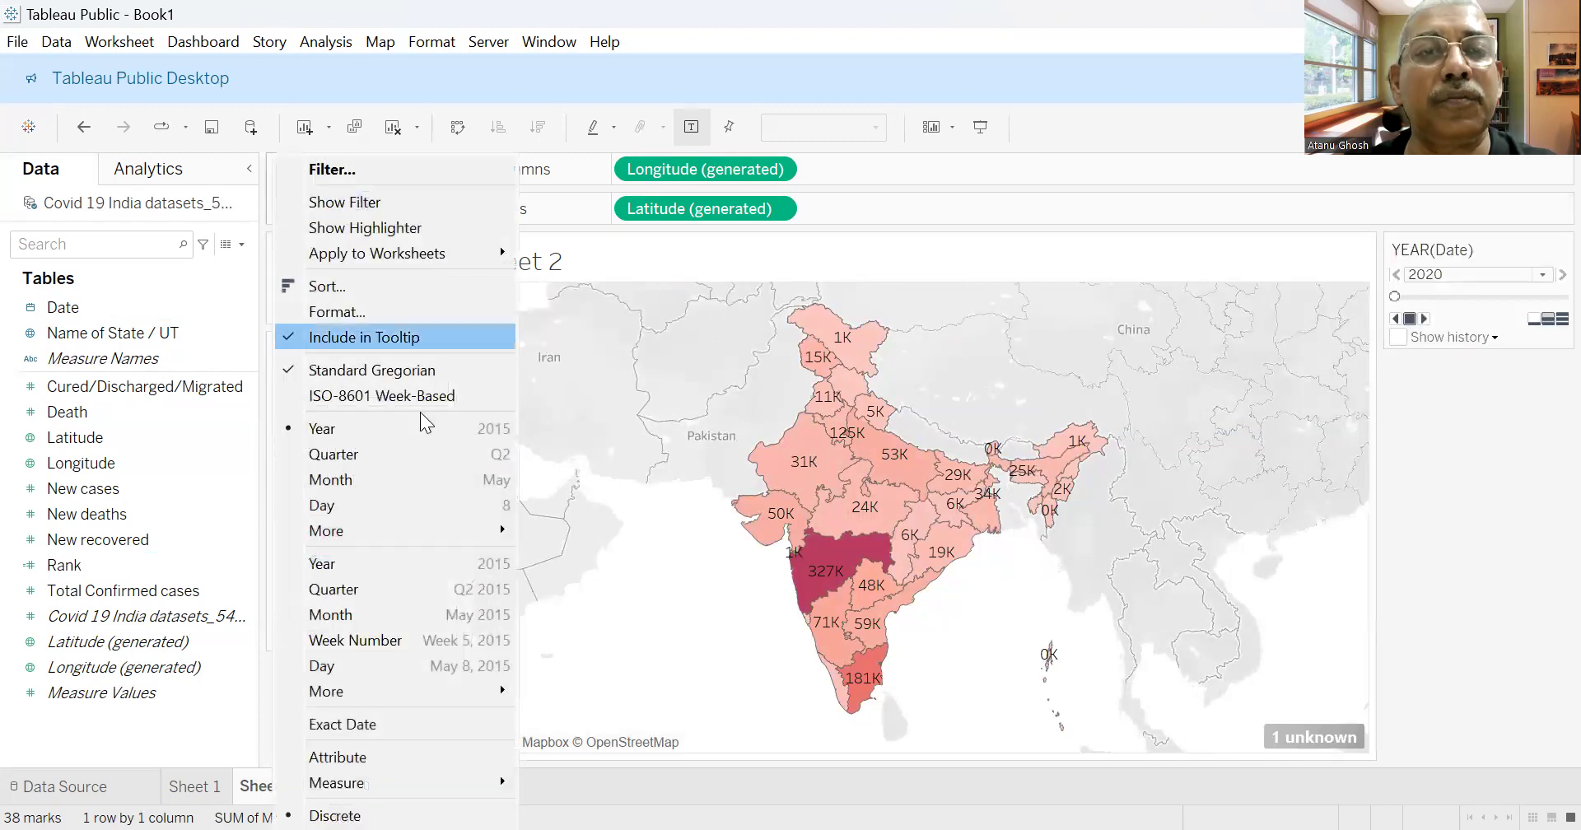
left_click(388, 666)
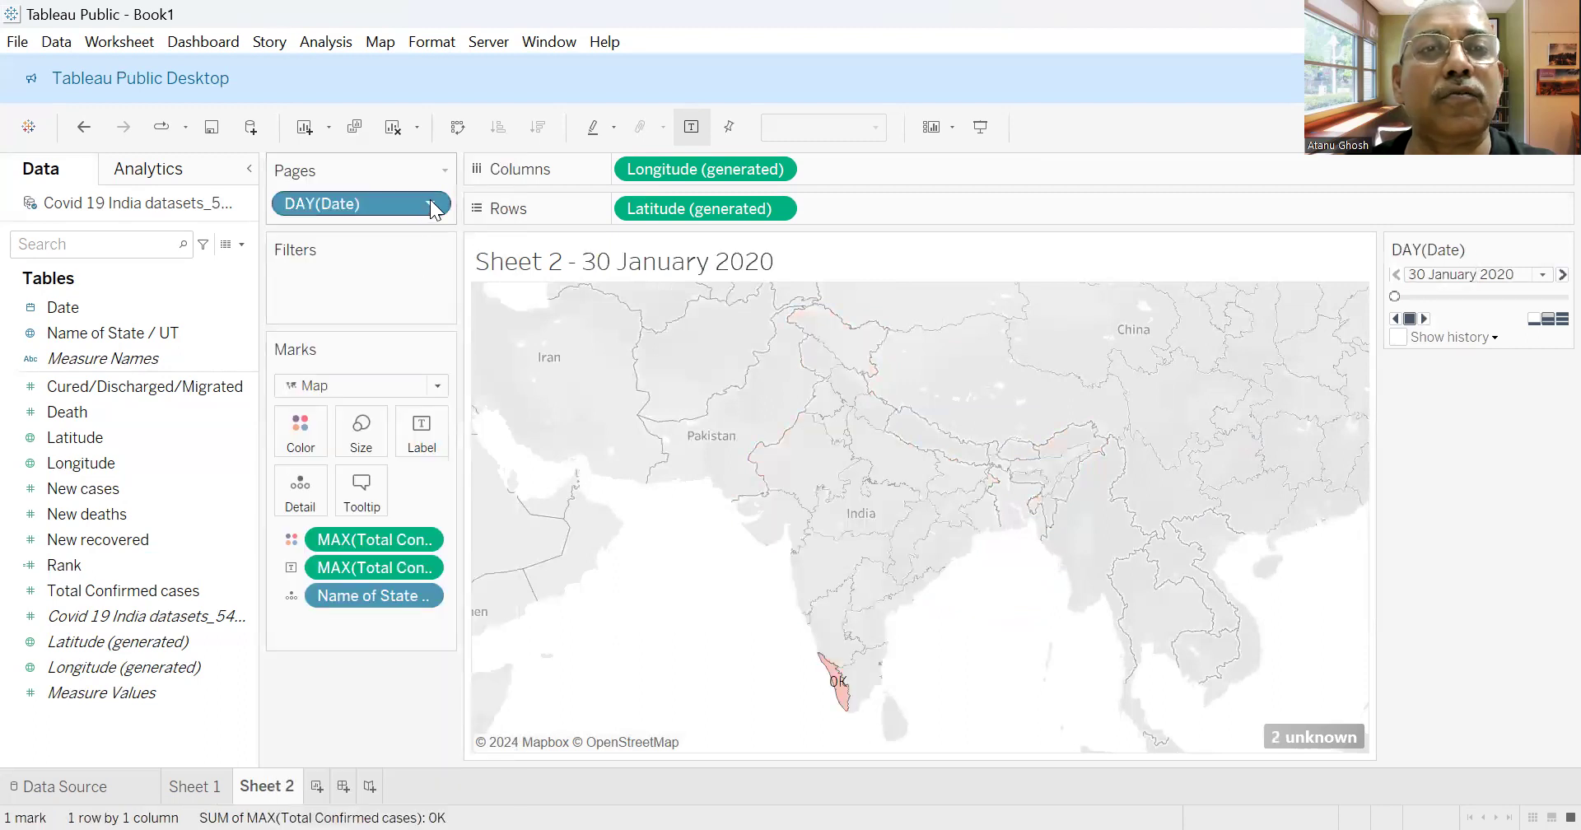
left_click(432, 205)
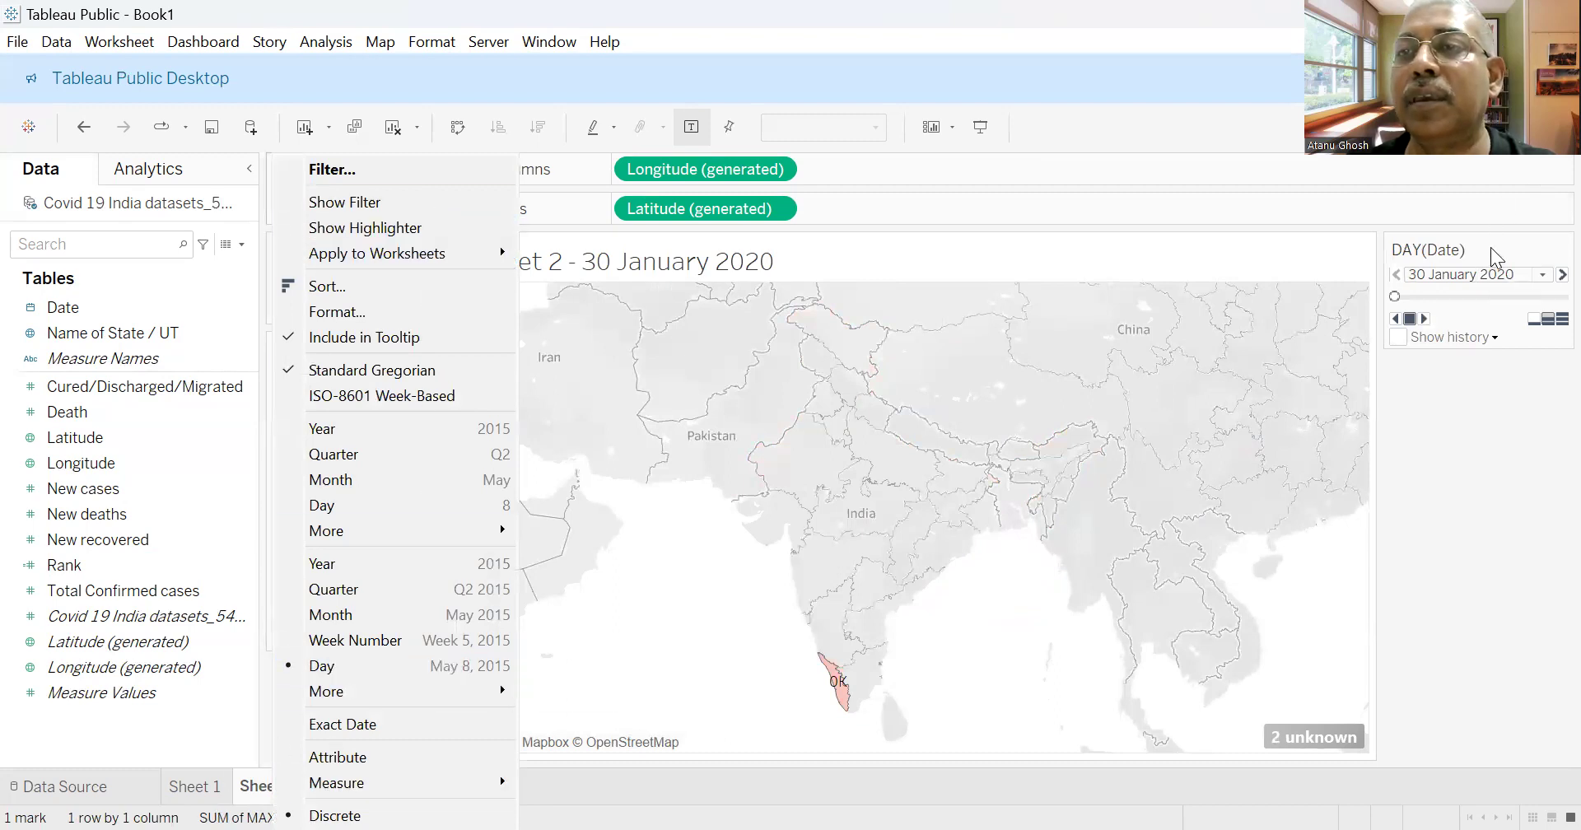
left_click_drag(1494, 257, 325, 675)
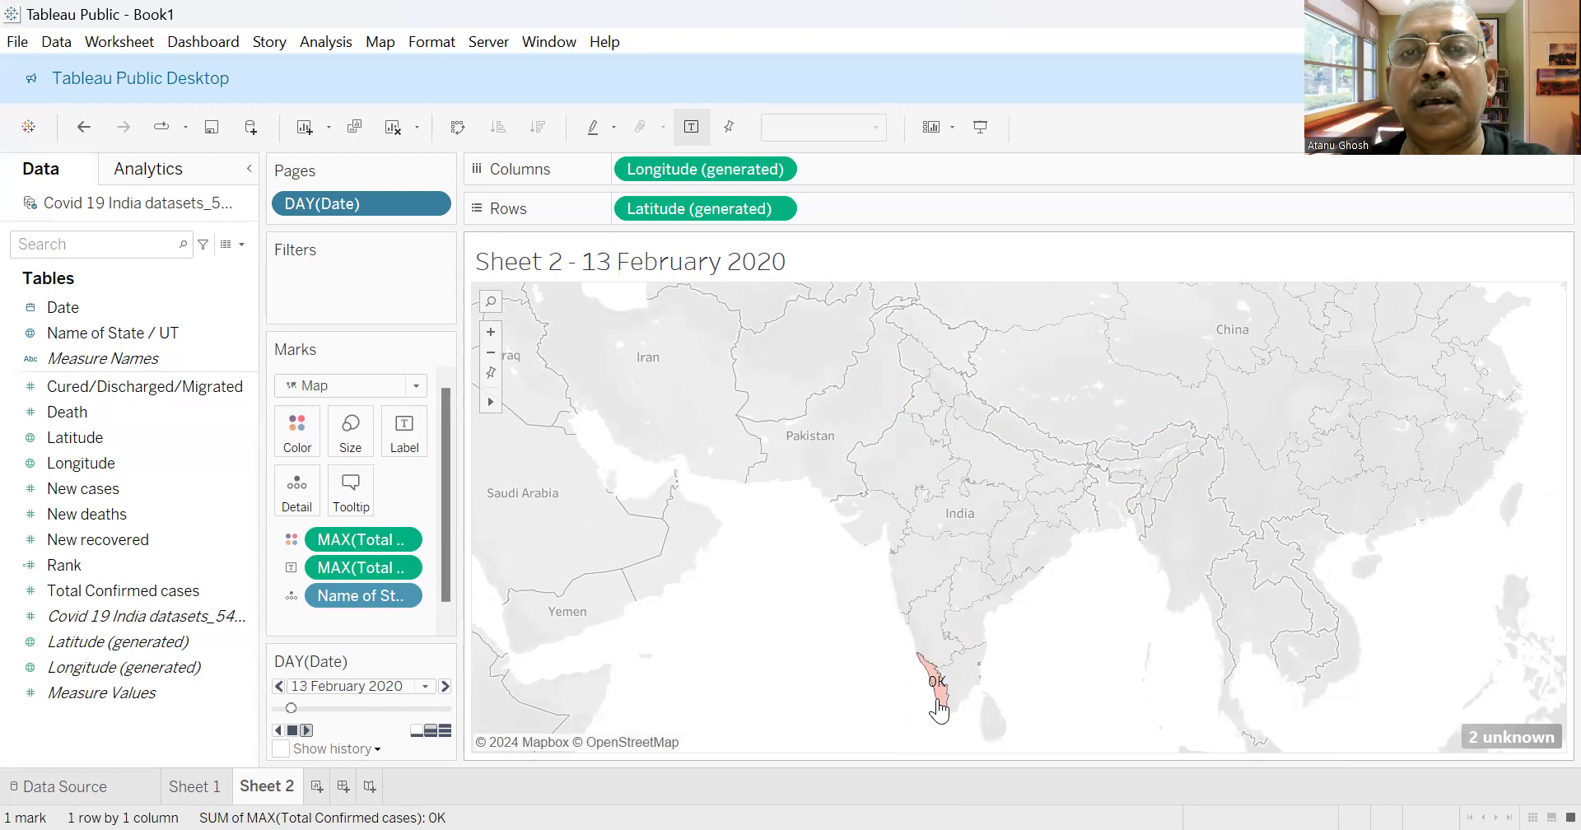
Follow the daily map animation through 24 April 2020 and examine the confirmed cases of individual states.
mouse_move(939, 710)
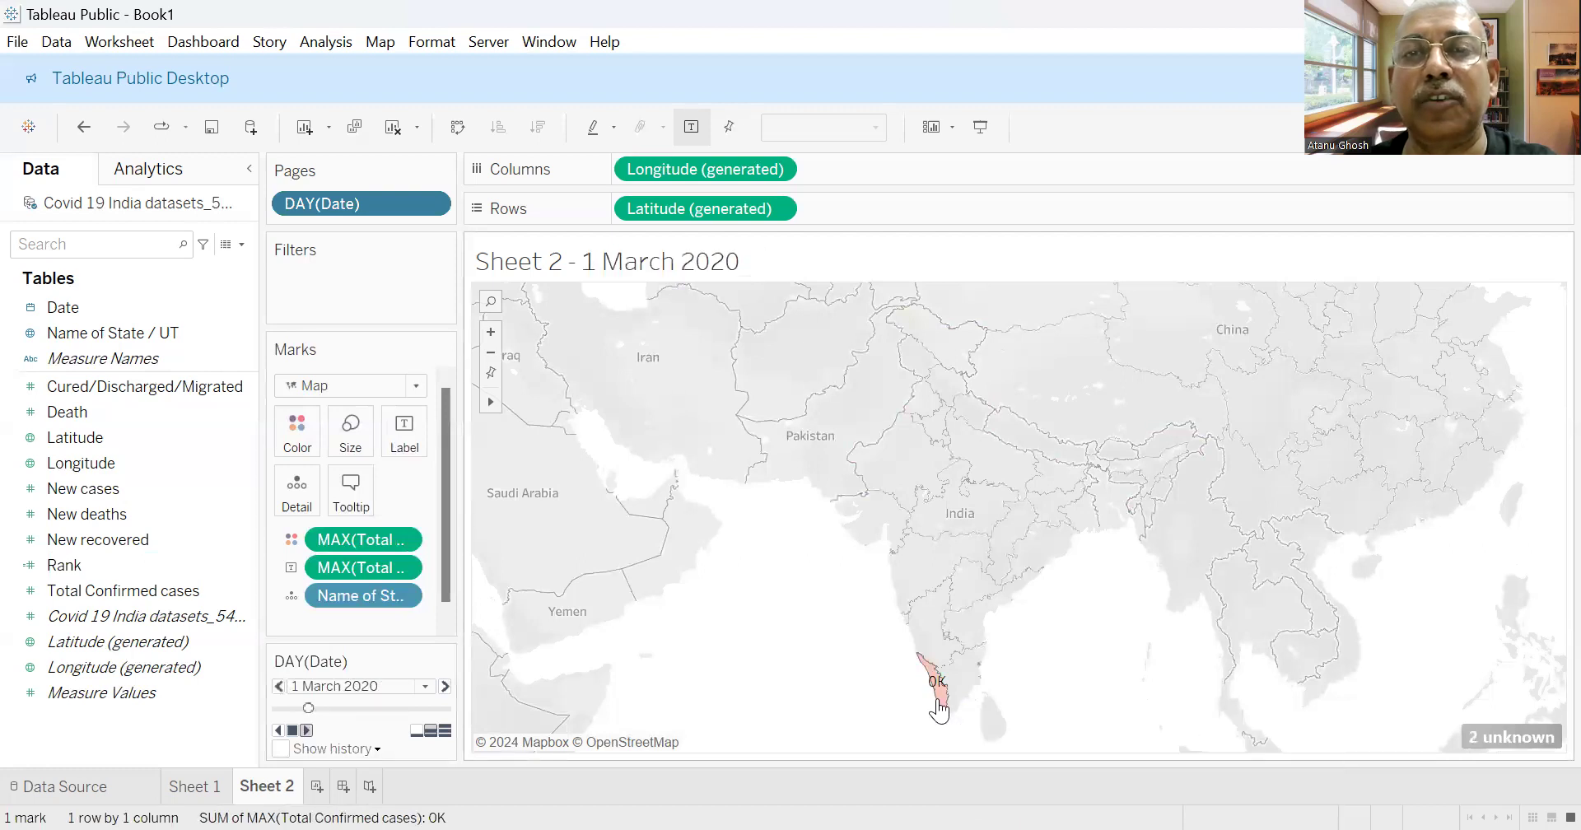
mouse_move(969, 588)
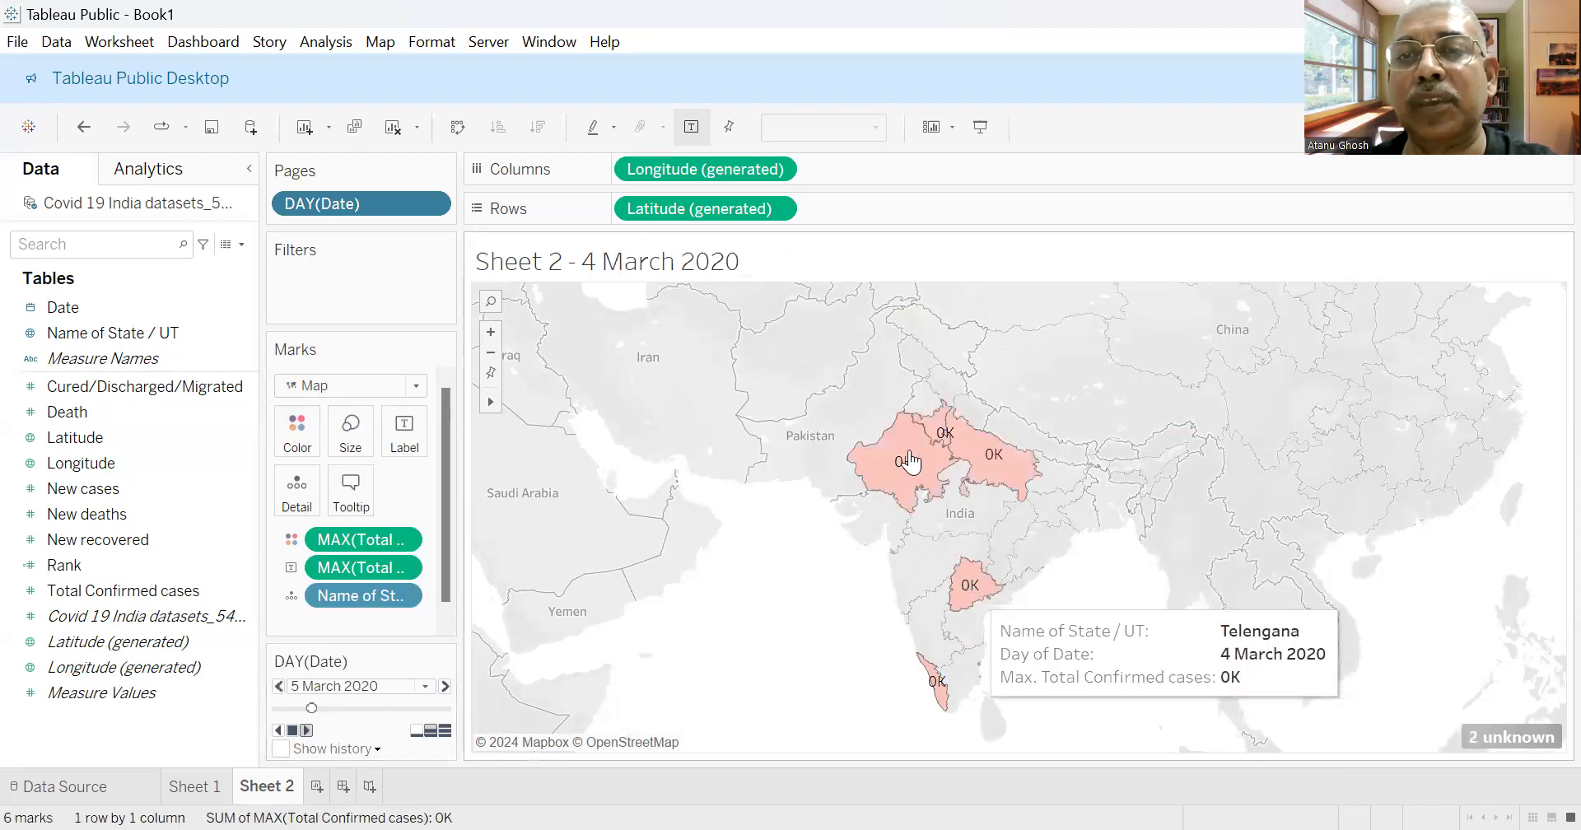
mouse_move(1005, 476)
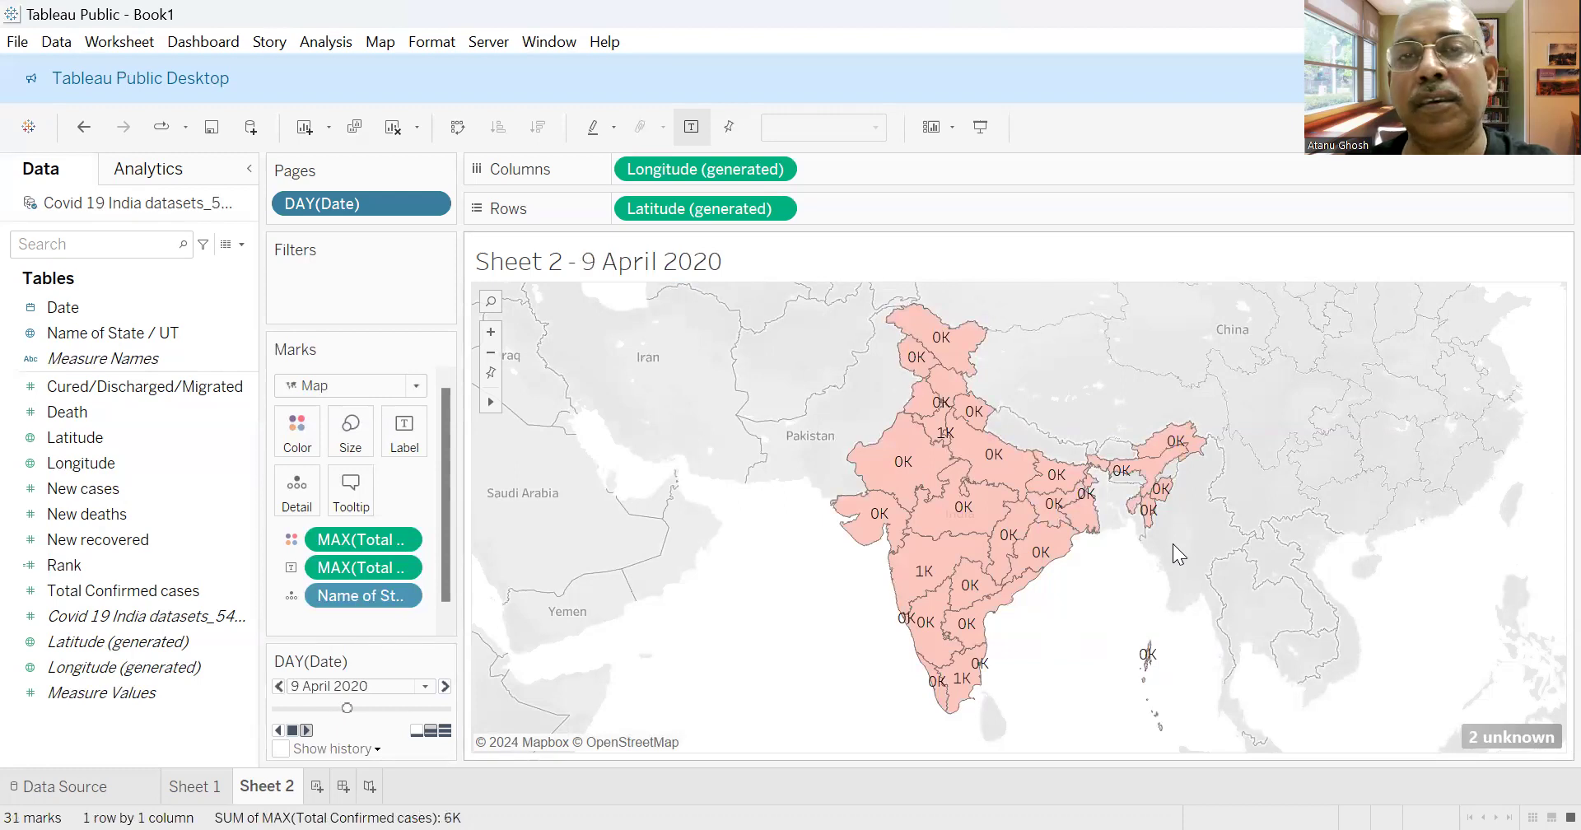
mouse_move(955, 474)
mouse_move(919, 579)
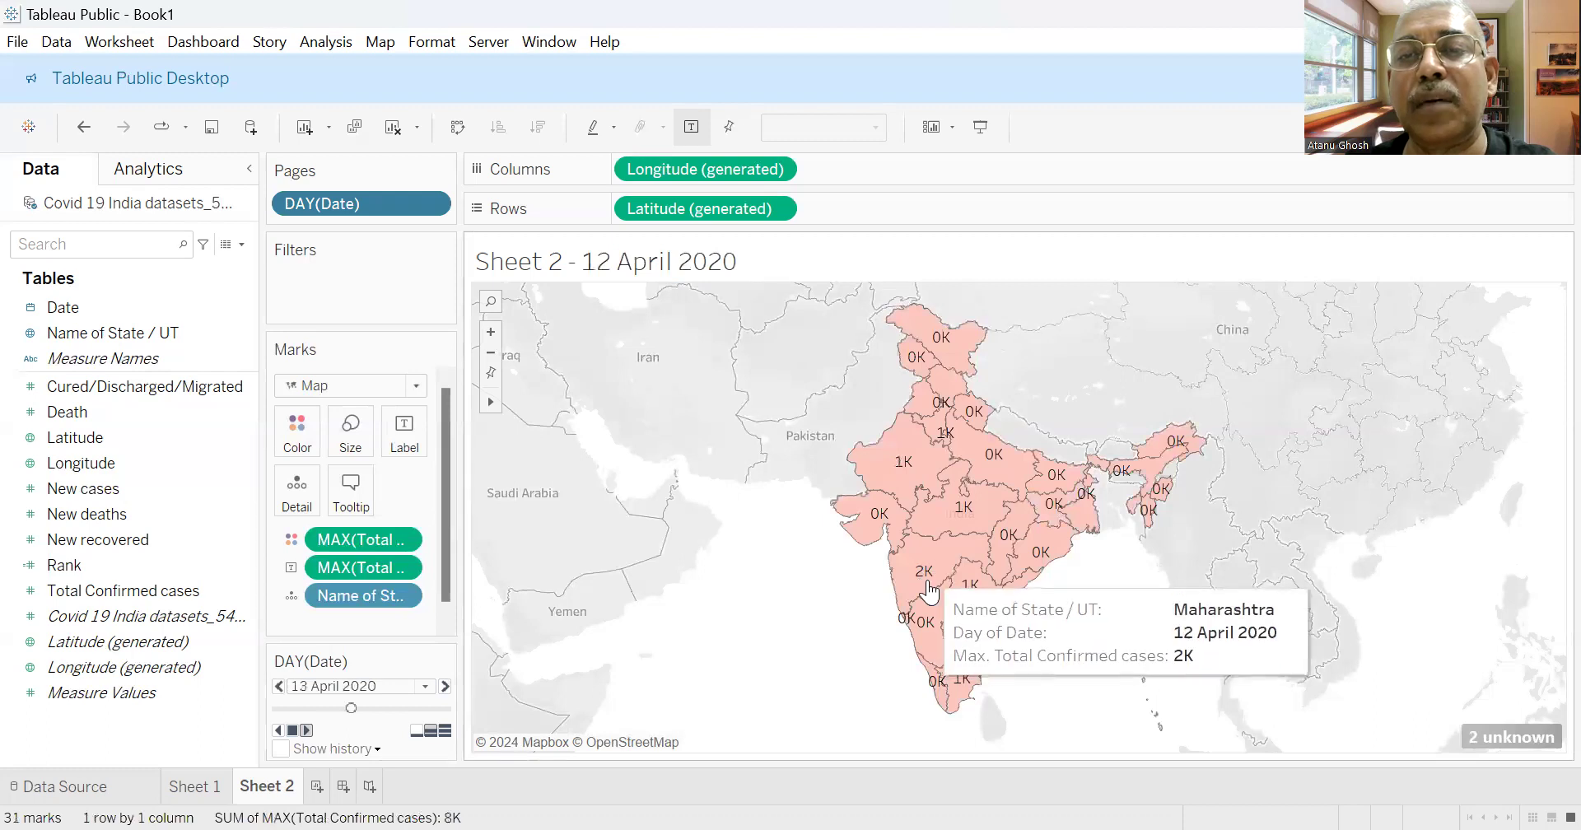
mouse_move(975, 613)
mouse_move(968, 688)
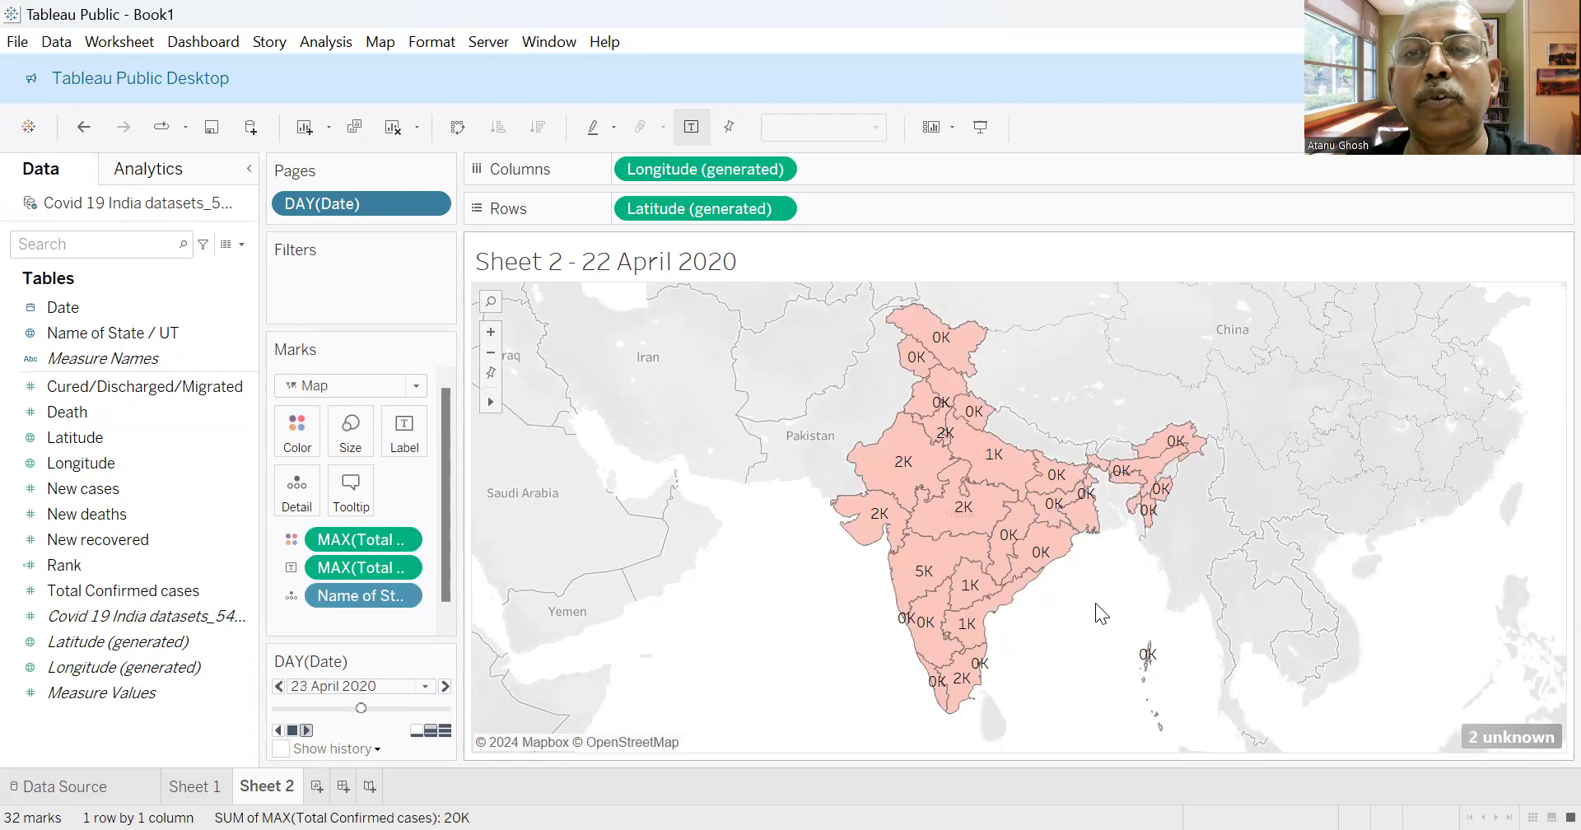
mouse_move(1034, 525)
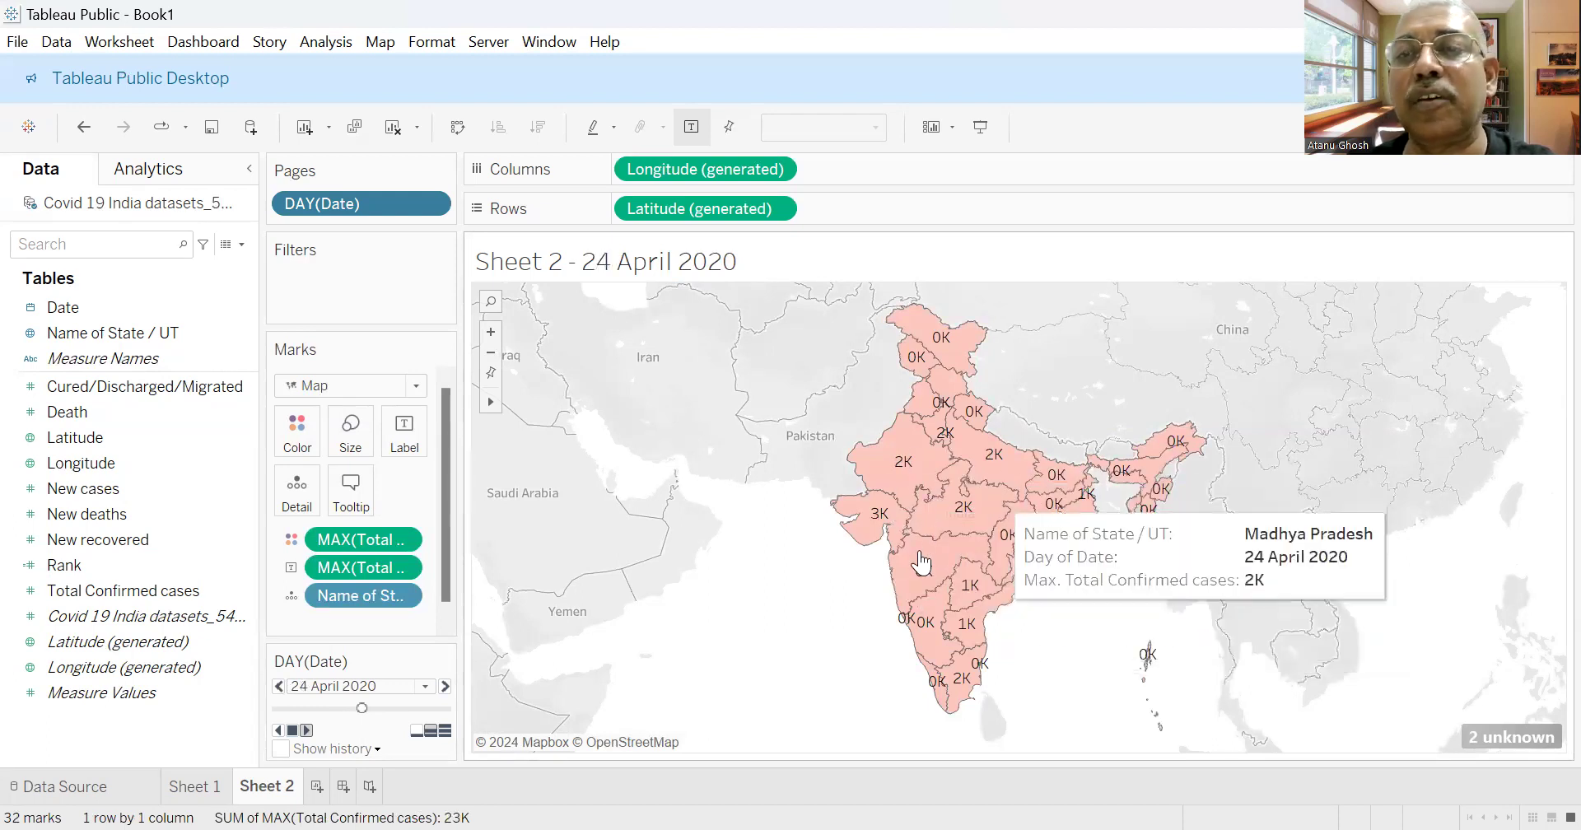